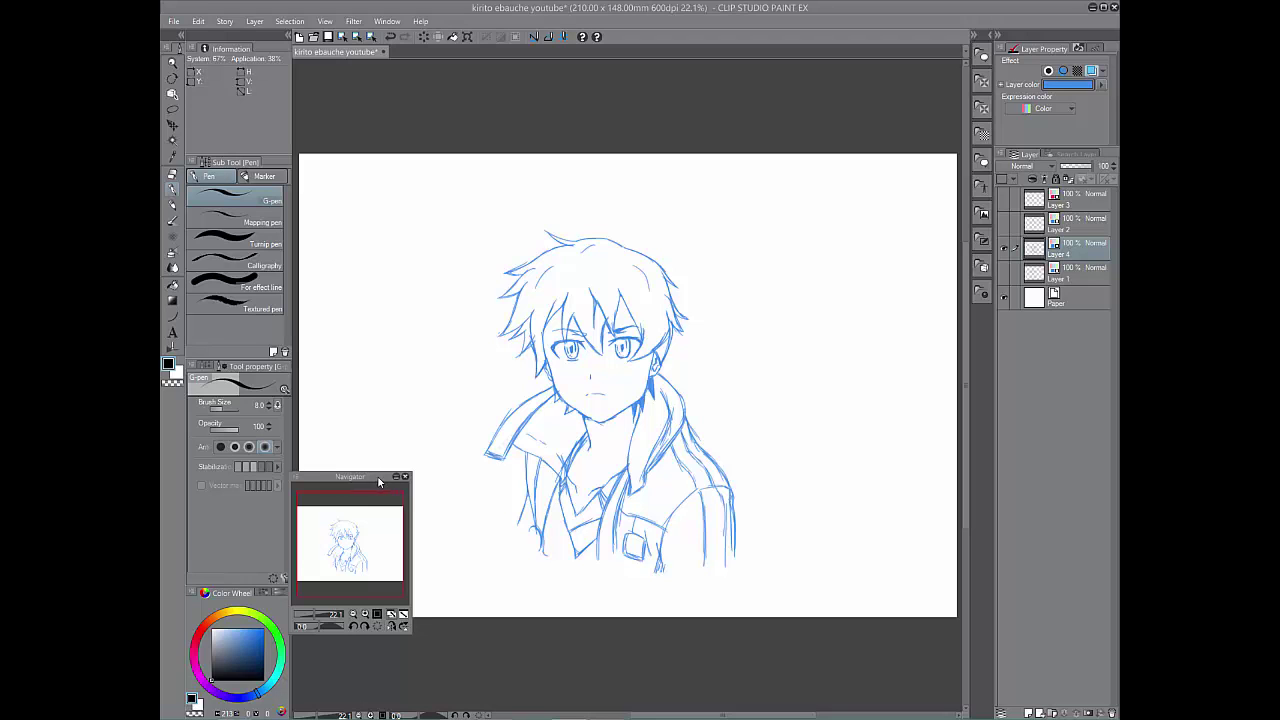
# Lower the opacity of the blue sketch on Layer 4 to 22% and add a new layer above it.
pyautogui.moveTo(378, 479); pyautogui.dragTo(353, 469)
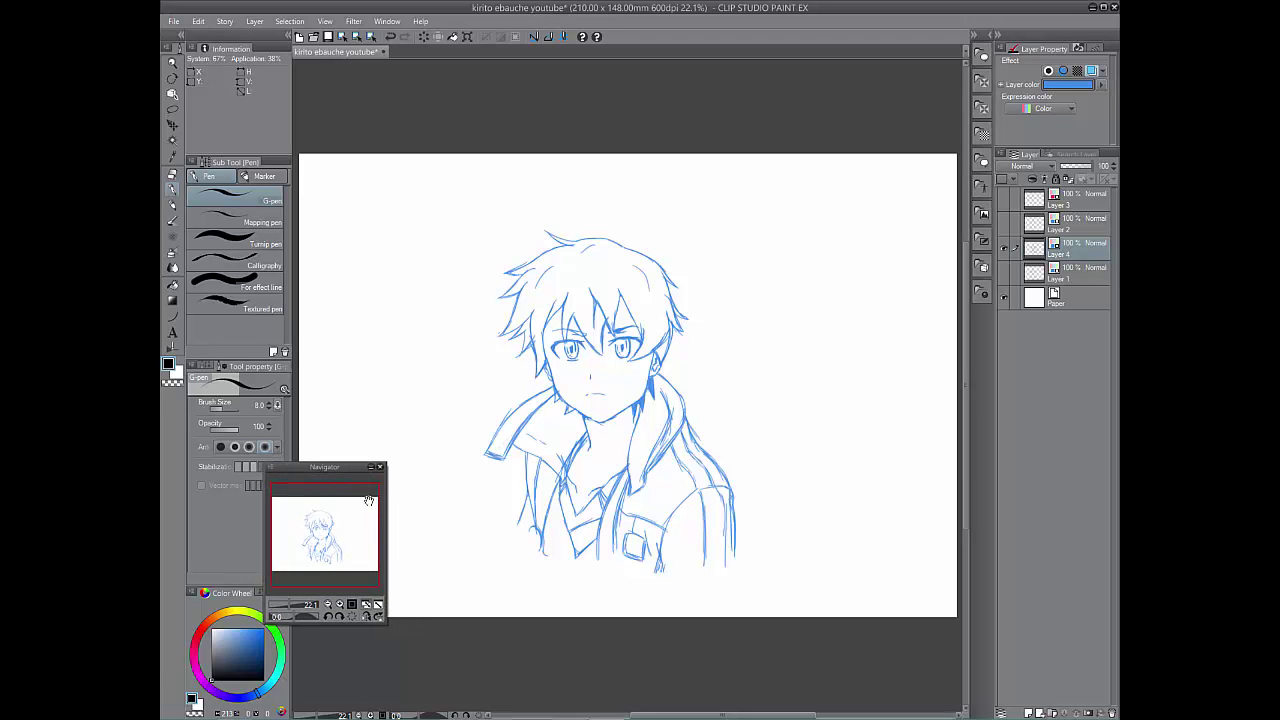
pyautogui.moveTo(353, 574); pyautogui.dragTo(345, 559)
pyautogui.click(340, 604)
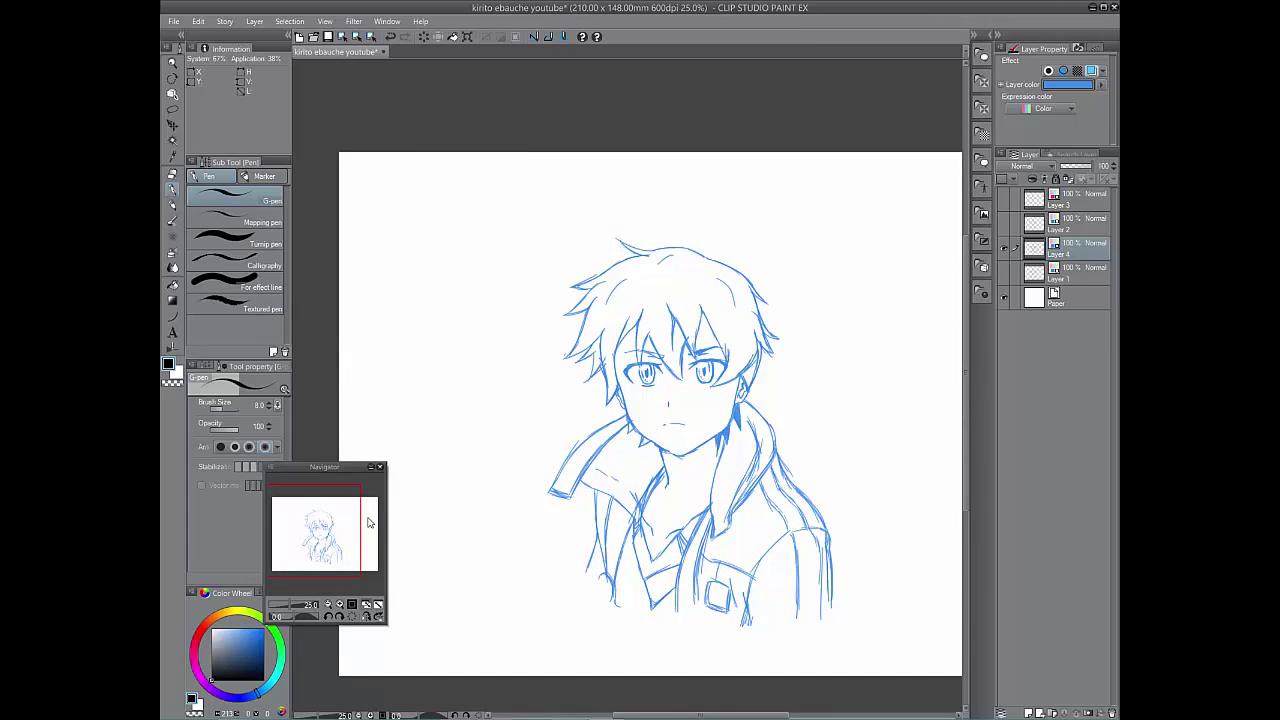
pyautogui.moveTo(355, 533); pyautogui.dragTo(353, 567)
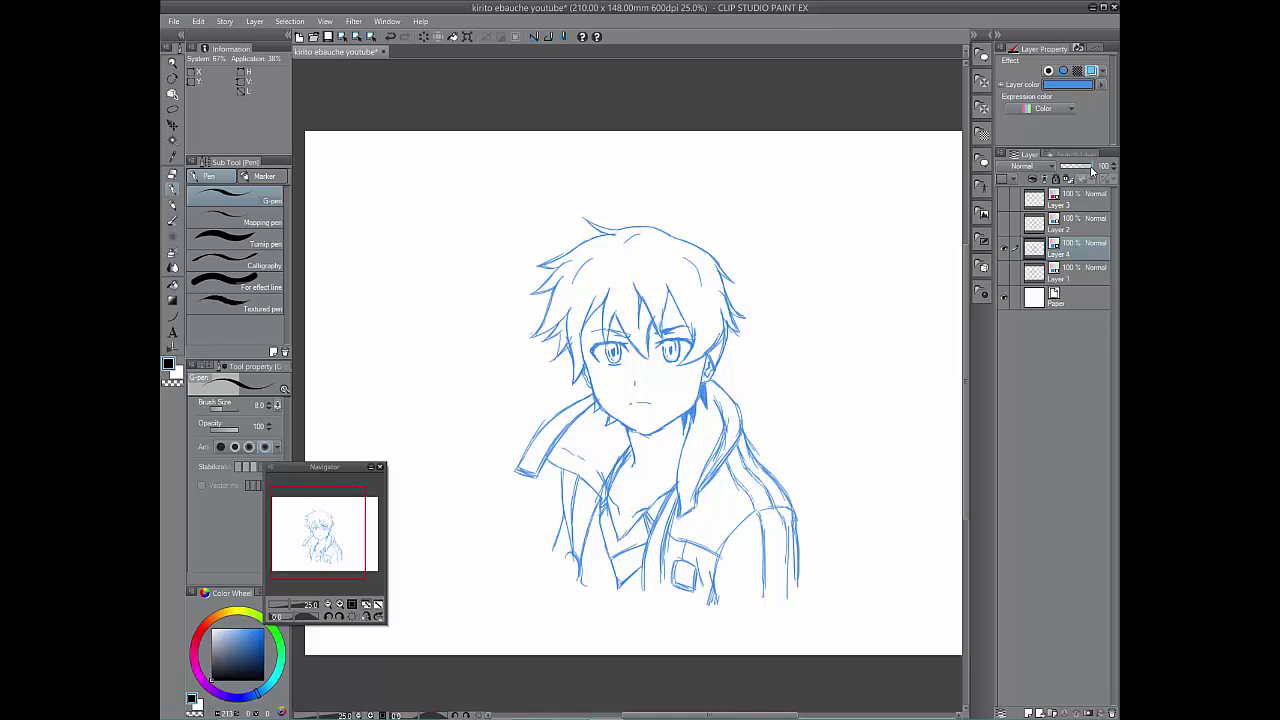
pyautogui.moveTo(1093, 171)
pyautogui.mouseDown()
pyautogui.moveTo(1072, 172)
pyautogui.moveTo(1072, 188)
pyautogui.moveTo(1080, 176)
pyautogui.moveTo(1067, 175)
pyautogui.mouseUp()
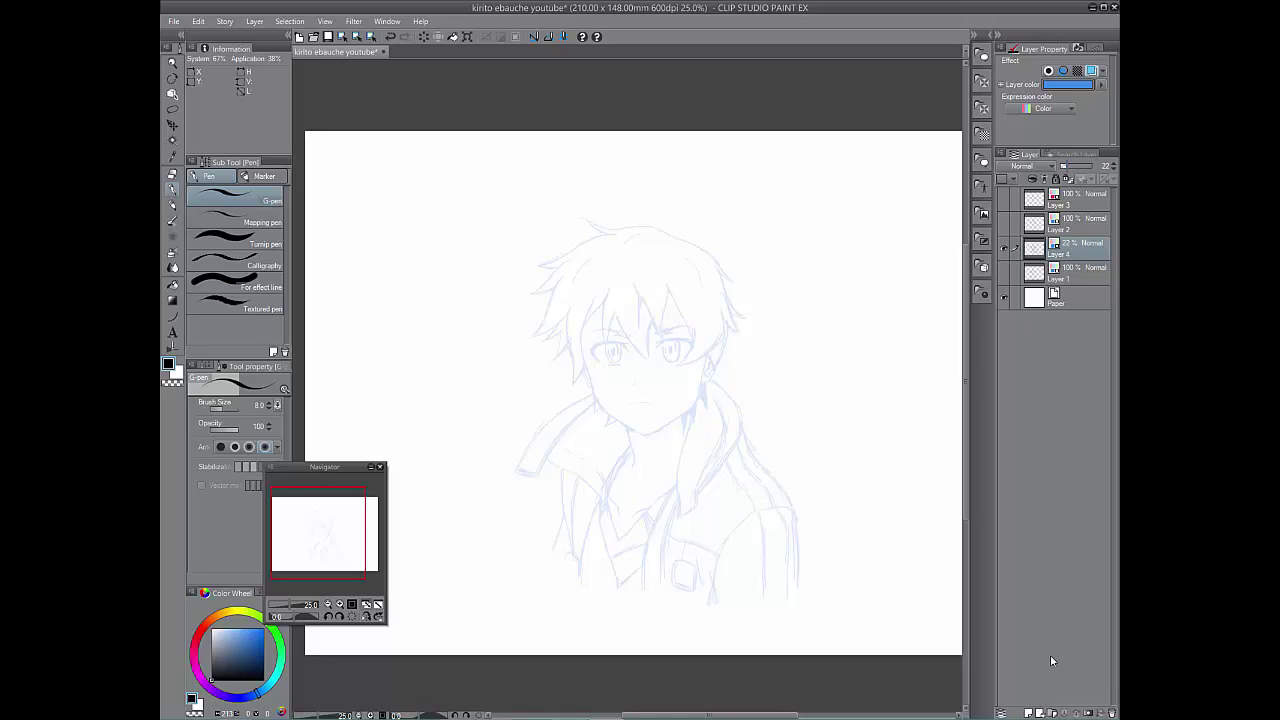
pyautogui.click(1039, 707)
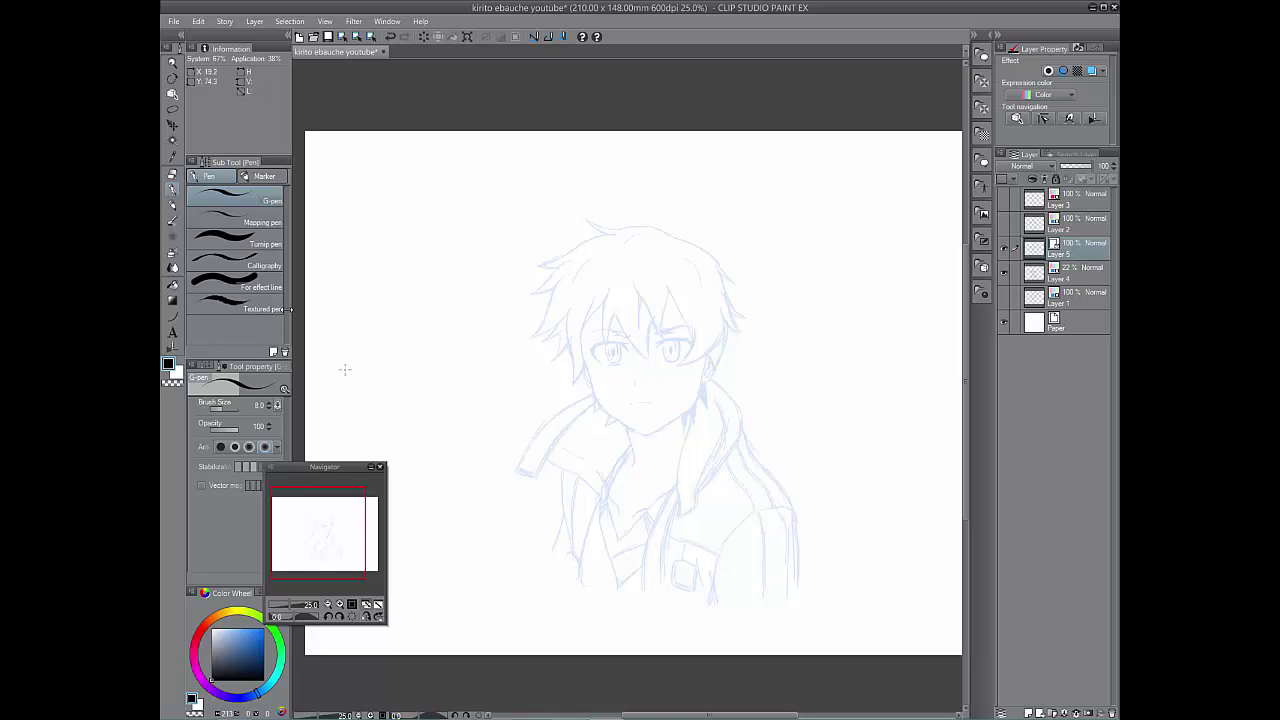
# Ink the pointed fringe strands over the middle of the forehead with the G-pen at 66.7% zoom.
pyautogui.press('e')
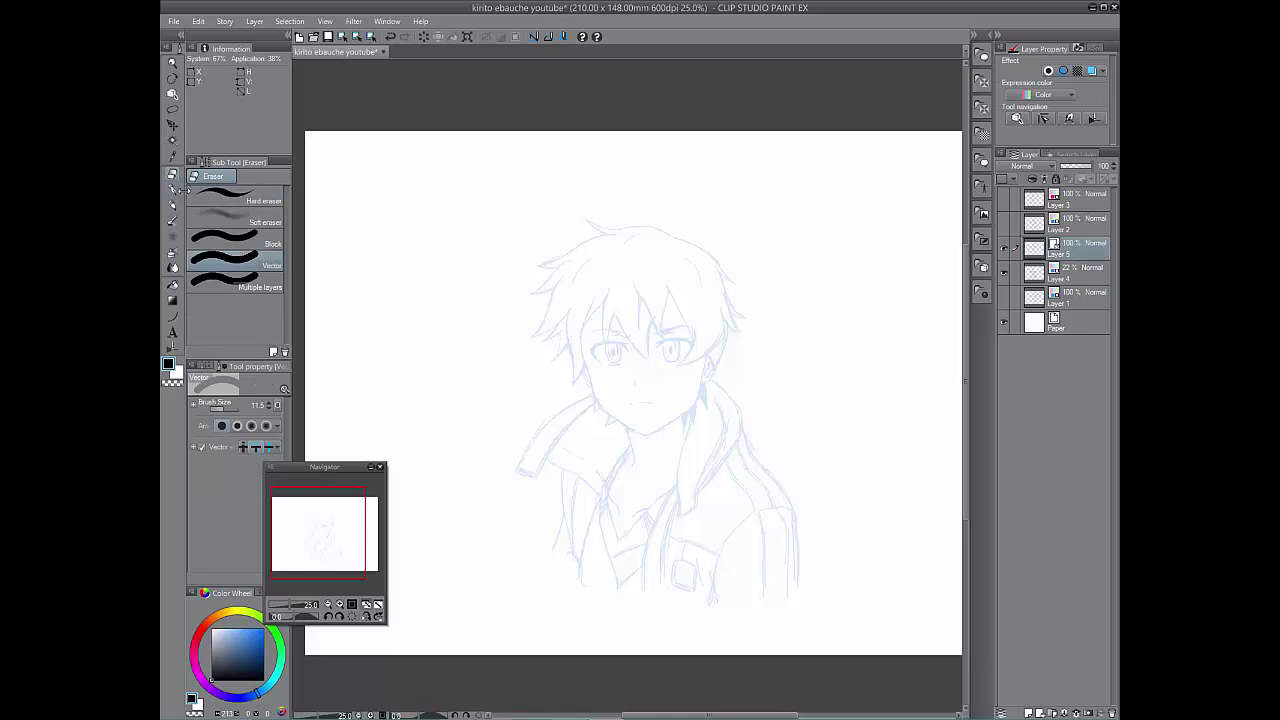
pyautogui.press('p')
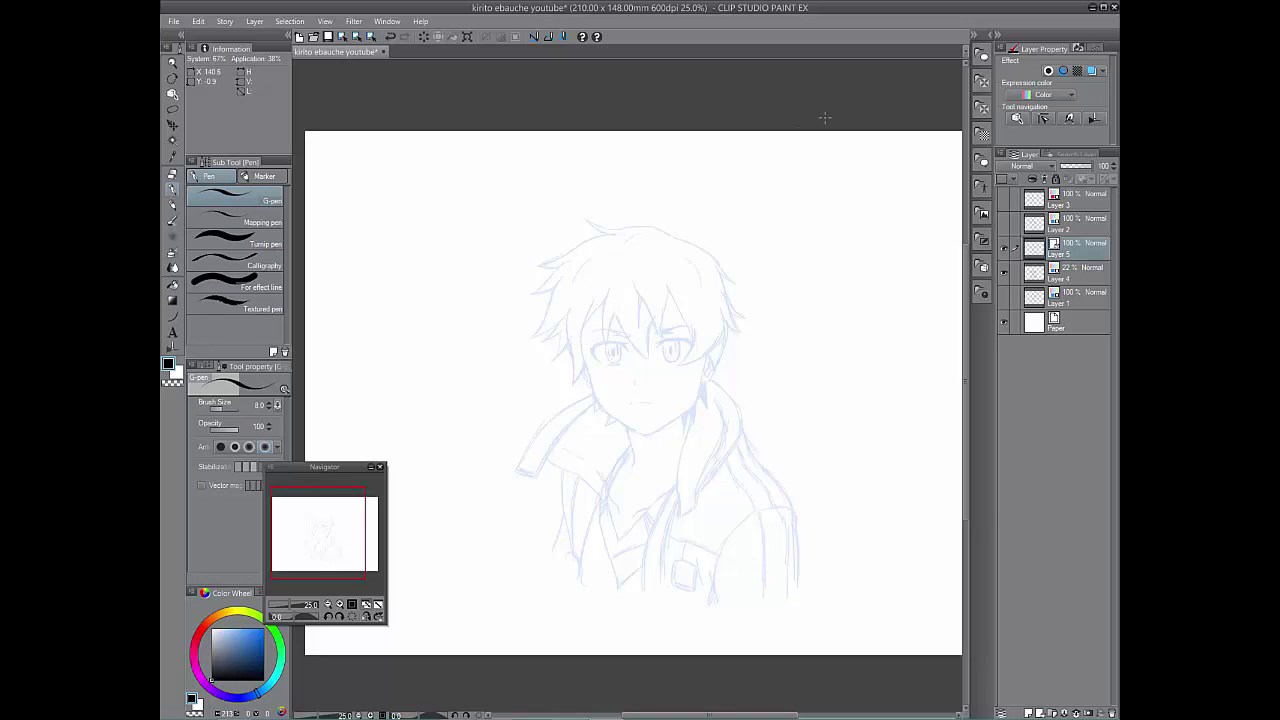
pyautogui.click(340, 604)
pyautogui.click(340, 604)
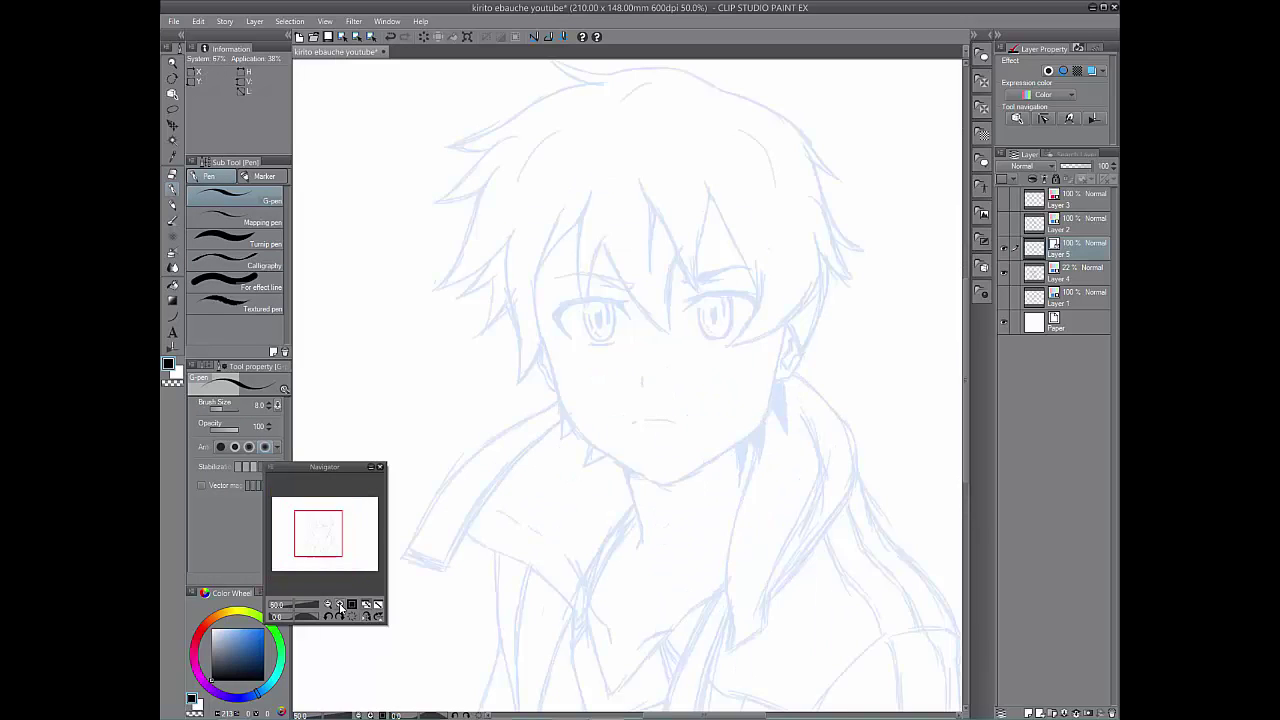
pyautogui.click(340, 604)
pyautogui.moveTo(332, 530); pyautogui.dragTo(330, 520)
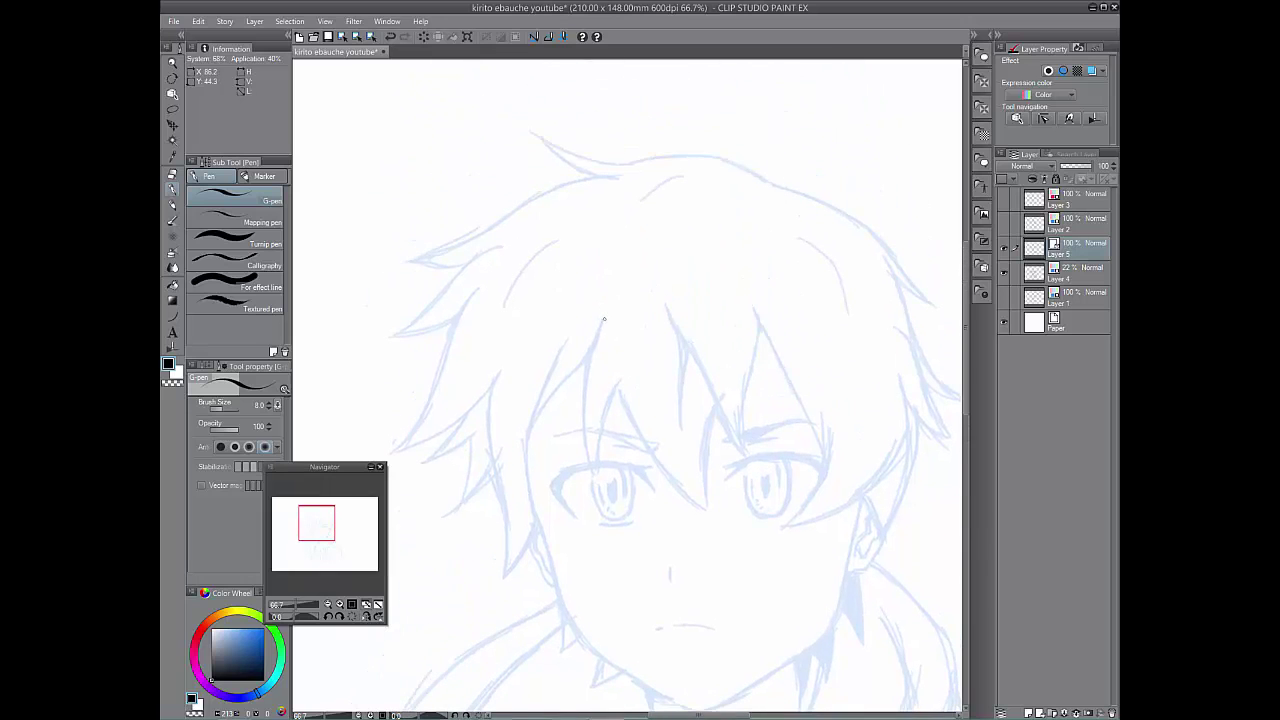
pyautogui.moveTo(602, 314)
pyautogui.mouseDown()
pyautogui.moveTo(587, 442)
pyautogui.moveTo(617, 525)
pyautogui.moveTo(595, 454)
pyautogui.moveTo(632, 362)
pyautogui.moveTo(620, 397)
pyautogui.moveTo(732, 523)
pyautogui.mouseUp()
pyautogui.moveTo(718, 404)
pyautogui.mouseDown()
pyautogui.moveTo(708, 520)
pyautogui.moveTo(719, 546)
pyautogui.mouseUp()
pyautogui.moveTo(666, 305); pyautogui.dragTo(690, 465)
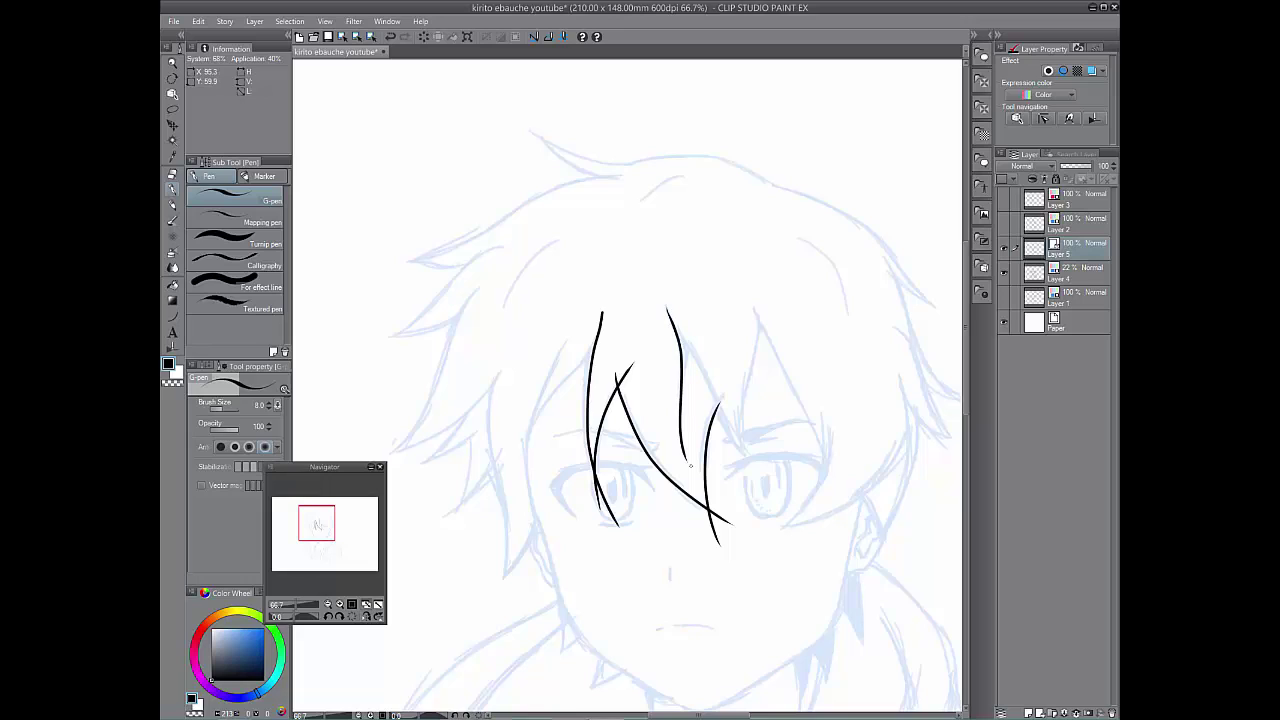
pyautogui.moveTo(668, 312)
pyautogui.mouseDown()
pyautogui.moveTo(760, 470)
pyautogui.moveTo(760, 312)
pyautogui.moveTo(824, 479)
pyautogui.mouseUp()
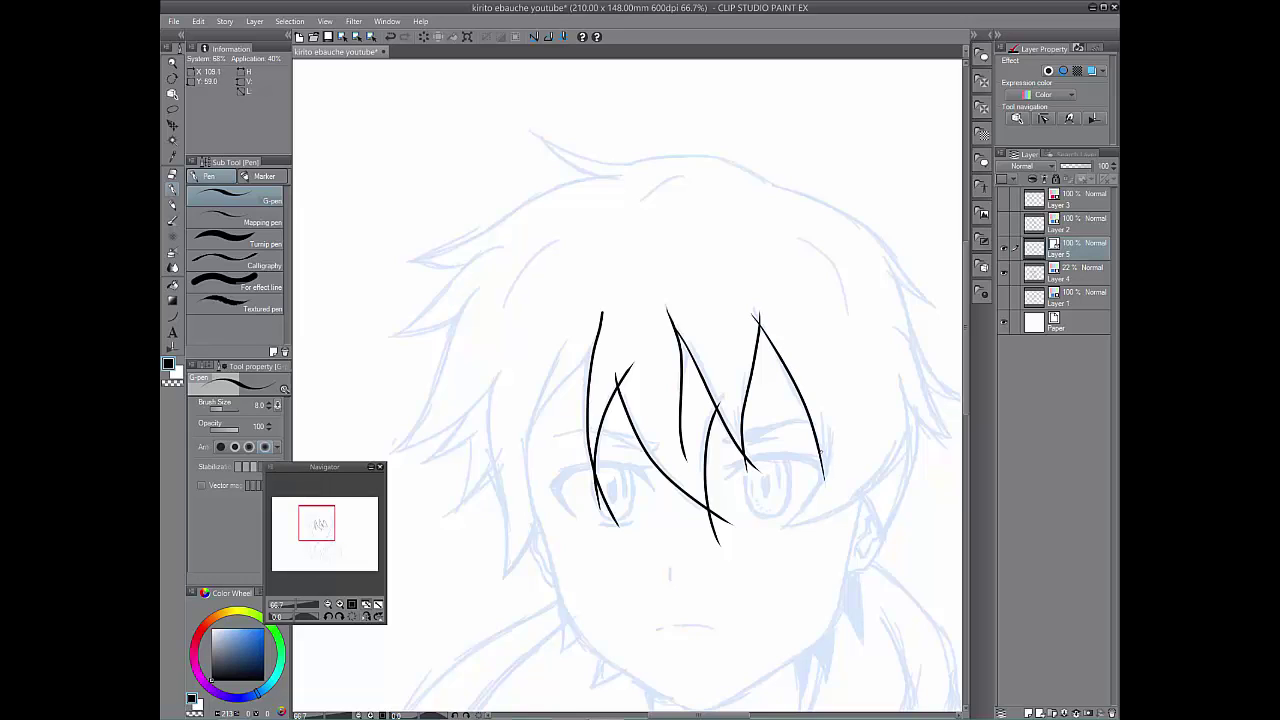
# Ink the long fringe lock that sweeps across the outer corner of the right-hand eye.
pyautogui.moveTo(828, 425)
pyautogui.mouseDown()
pyautogui.moveTo(823, 477)
pyautogui.moveTo(788, 534)
pyautogui.mouseUp()
pyautogui.hotkey('ctrl', 'z')
pyautogui.moveTo(777, 527)
pyautogui.mouseDown()
pyautogui.moveTo(801, 508)
pyautogui.moveTo(834, 416)
pyautogui.mouseUp()
pyautogui.hotkey('ctrl', 'z')
pyautogui.moveTo(778, 529); pyautogui.dragTo(834, 426)
pyautogui.moveTo(779, 527); pyautogui.dragTo(911, 441)
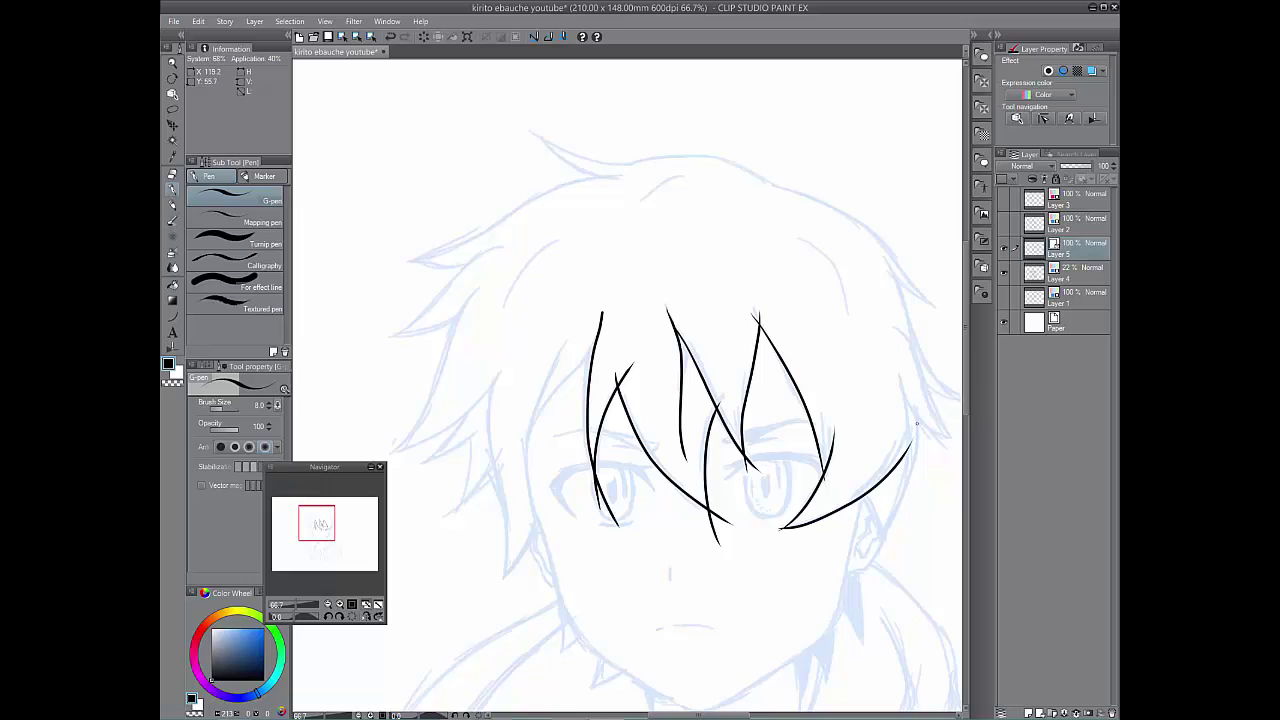
# Ink both edges of the small pointed lock in front of the right-hand ear, redrawing strokes until they follow the sketch.
pyautogui.moveTo(860, 497); pyautogui.dragTo(884, 556)
pyautogui.hotkey('ctrl', 'z')
pyautogui.hotkey('ctrl', 'y')
pyautogui.hotkey('ctrl', 'z')
pyautogui.moveTo(858, 492); pyautogui.dragTo(884, 544)
pyautogui.moveTo(909, 447); pyautogui.dragTo(878, 563)
pyautogui.hotkey('ctrl', 'z')
pyautogui.hotkey('ctrl', 'y')
pyautogui.hotkey('ctrl', 'z')
pyautogui.moveTo(912, 444); pyautogui.dragTo(885, 545)
pyautogui.hotkey('ctrl', 'z')
pyautogui.moveTo(912, 442); pyautogui.dragTo(884, 545)
pyautogui.hotkey('ctrl', 'z')
pyautogui.moveTo(908, 448); pyautogui.dragTo(879, 543)
# Ink the long lock framing the left side of the face and the adjoining fringe strands.
pyautogui.moveTo(501, 577); pyautogui.dragTo(543, 507)
pyautogui.hotkey('ctrl', 'z')
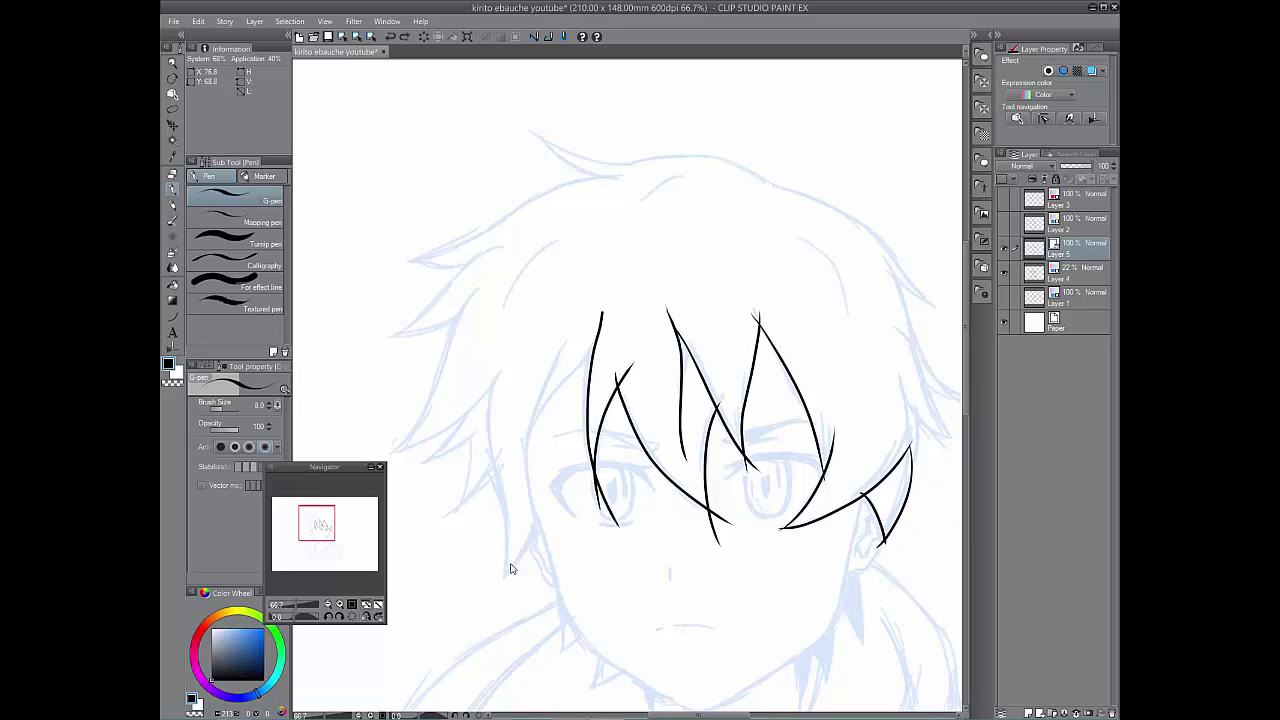
pyautogui.moveTo(498, 578); pyautogui.dragTo(543, 480)
pyautogui.hotkey('ctrl', 'z')
pyautogui.moveTo(495, 581); pyautogui.dragTo(542, 486)
pyautogui.moveTo(524, 474); pyautogui.dragTo(580, 317)
pyautogui.moveTo(526, 446); pyautogui.dragTo(614, 331)
pyautogui.moveTo(509, 360)
pyautogui.mouseDown()
pyautogui.moveTo(491, 385)
pyautogui.moveTo(507, 503)
pyautogui.moveTo(495, 594)
pyautogui.moveTo(486, 356)
pyautogui.mouseUp()
pyautogui.hotkey('ctrl', 'z')
pyautogui.hotkey('ctrl', 'z')
pyautogui.moveTo(503, 580); pyautogui.dragTo(514, 346)
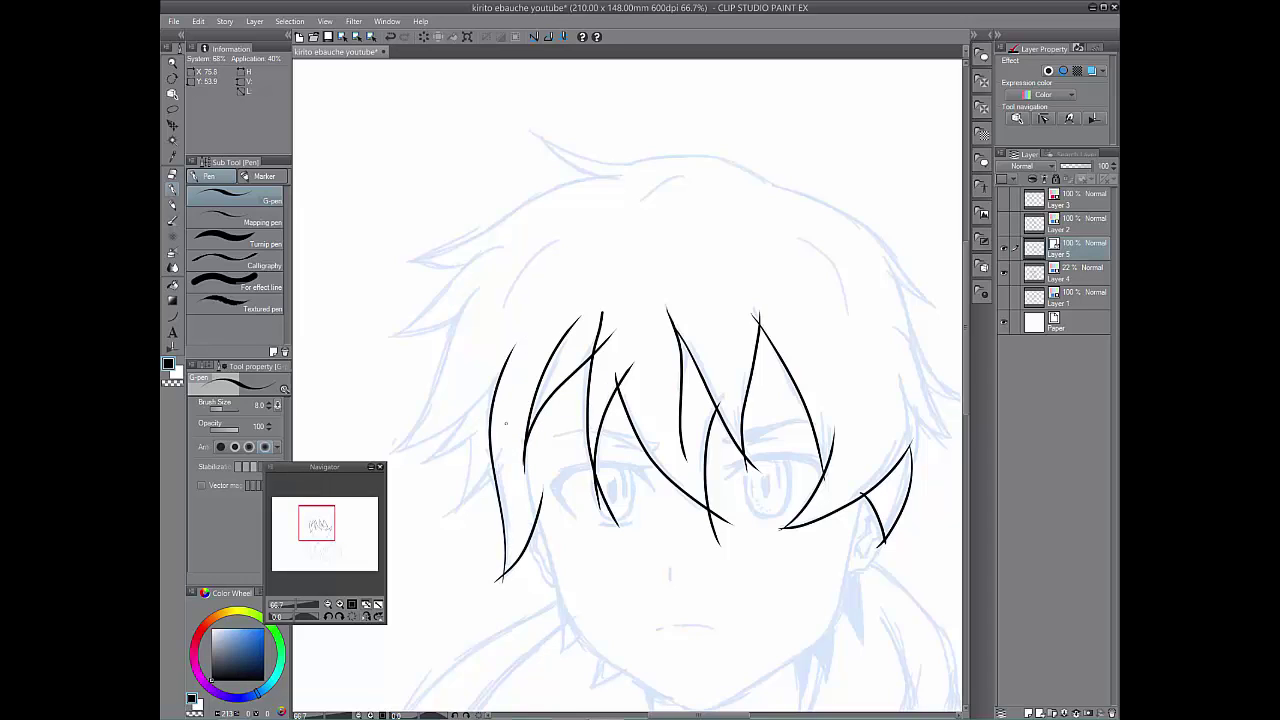
# Ink the two short hair spikes on the left side of the head, just outside the face-framing lock.
pyautogui.moveTo(443, 518); pyautogui.dragTo(502, 447)
pyautogui.hotkey('ctrl', 'z')
pyautogui.moveTo(446, 516); pyautogui.dragTo(513, 437)
pyautogui.hotkey('ctrl', 'z')
pyautogui.moveTo(446, 514); pyautogui.dragTo(507, 440)
pyautogui.moveTo(458, 510); pyautogui.dragTo(471, 424)
pyautogui.moveTo(423, 461); pyautogui.dragTo(490, 414)
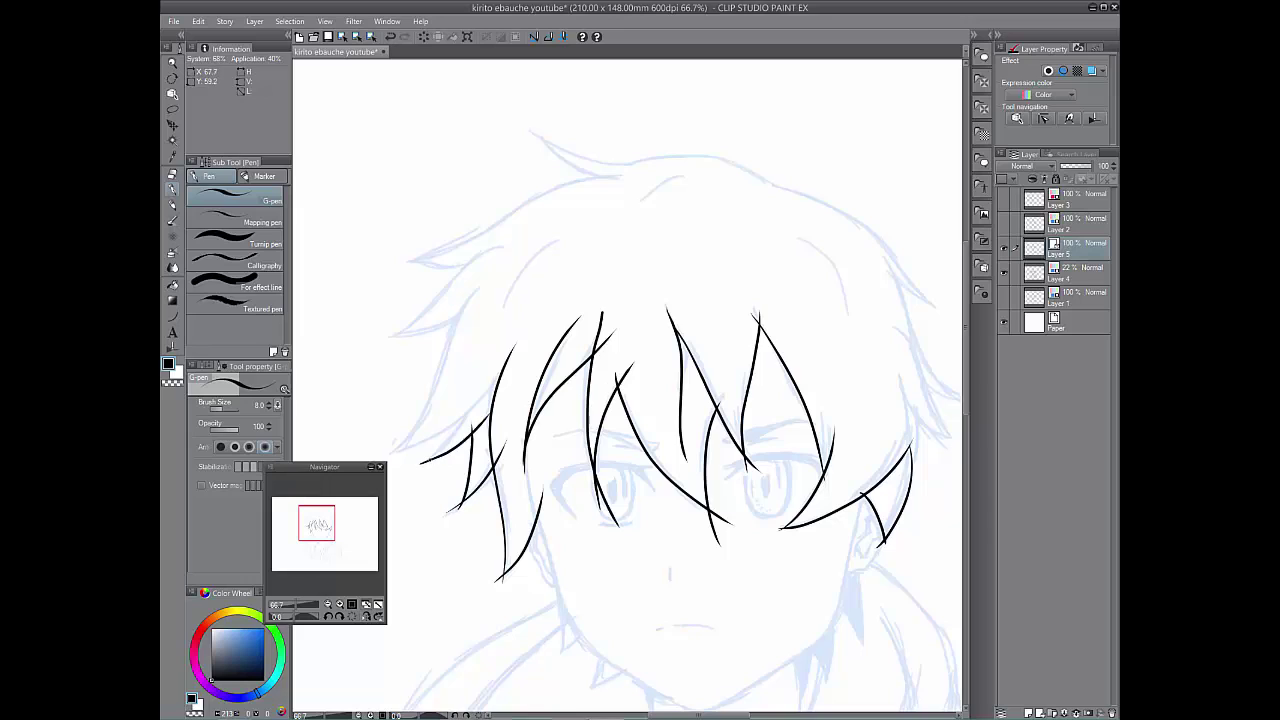
pyautogui.hotkey('ctrl', 'z')
pyautogui.moveTo(423, 461); pyautogui.dragTo(490, 416)
pyautogui.moveTo(424, 461); pyautogui.dragTo(458, 410)
# Ink the lower and upper edges of the long hair spike on the left side of the head.
pyautogui.moveTo(392, 453)
pyautogui.mouseDown()
pyautogui.moveTo(441, 433)
pyautogui.moveTo(498, 378)
pyautogui.mouseUp()
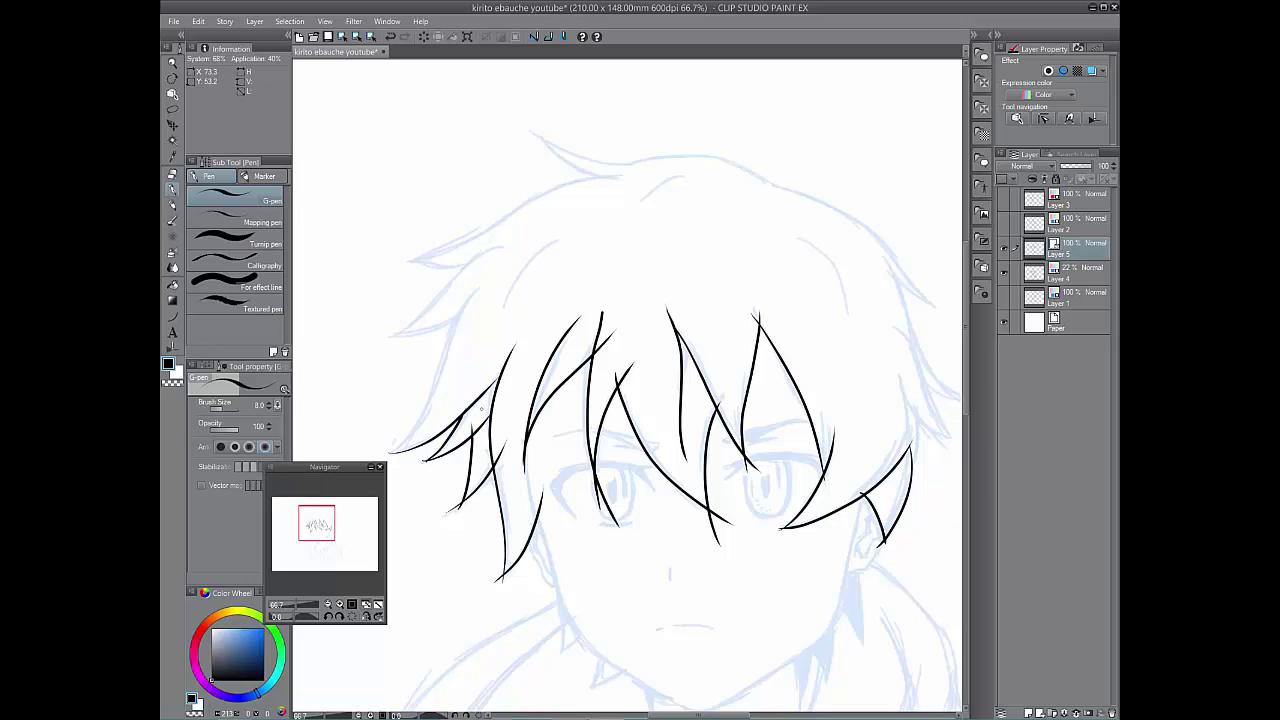
pyautogui.hotkey('ctrl', 'z')
pyautogui.moveTo(392, 453)
pyautogui.mouseDown()
pyautogui.moveTo(502, 375)
pyautogui.moveTo(516, 349)
pyautogui.mouseUp()
pyautogui.hotkey('ctrl', 'z')
pyautogui.moveTo(389, 449)
pyautogui.mouseDown()
pyautogui.moveTo(478, 408)
pyautogui.moveTo(516, 346)
pyautogui.mouseUp()
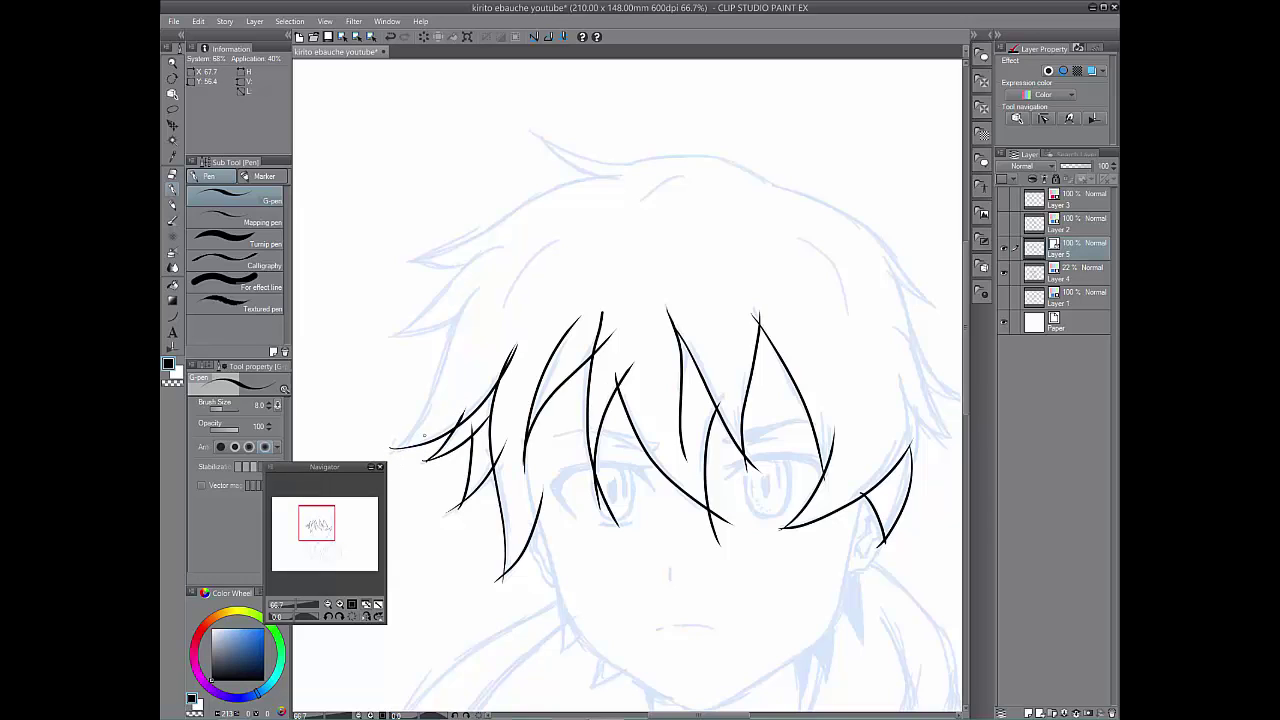
pyautogui.moveTo(391, 449); pyautogui.dragTo(437, 362)
pyautogui.hotkey('ctrl', 'z')
pyautogui.moveTo(390, 452)
pyautogui.mouseDown()
pyautogui.moveTo(425, 416)
pyautogui.moveTo(512, 258)
pyautogui.mouseUp()
# Ink both edges of the middle hair spike on the upper left side of the head.
pyautogui.moveTo(391, 334)
pyautogui.mouseDown()
pyautogui.moveTo(438, 321)
pyautogui.moveTo(484, 290)
pyautogui.mouseUp()
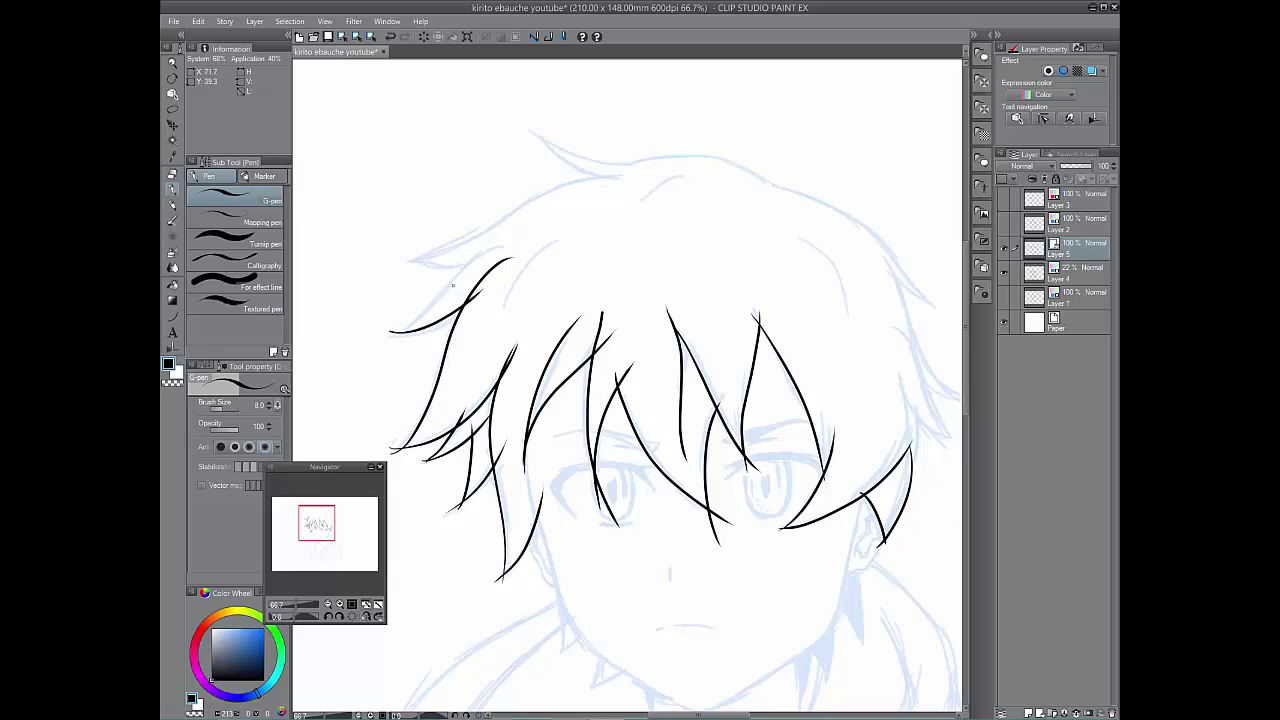
pyautogui.hotkey('ctrl', 'z')
pyautogui.moveTo(395, 332); pyautogui.dragTo(486, 310)
pyautogui.hotkey('ctrl', 'z')
pyautogui.moveTo(392, 334); pyautogui.dragTo(492, 298)
pyautogui.hotkey('ctrl', 'z')
pyautogui.moveTo(390, 336); pyautogui.dragTo(482, 283)
pyautogui.moveTo(391, 336); pyautogui.dragTo(528, 246)
pyautogui.hotkey('ctrl', 'z')
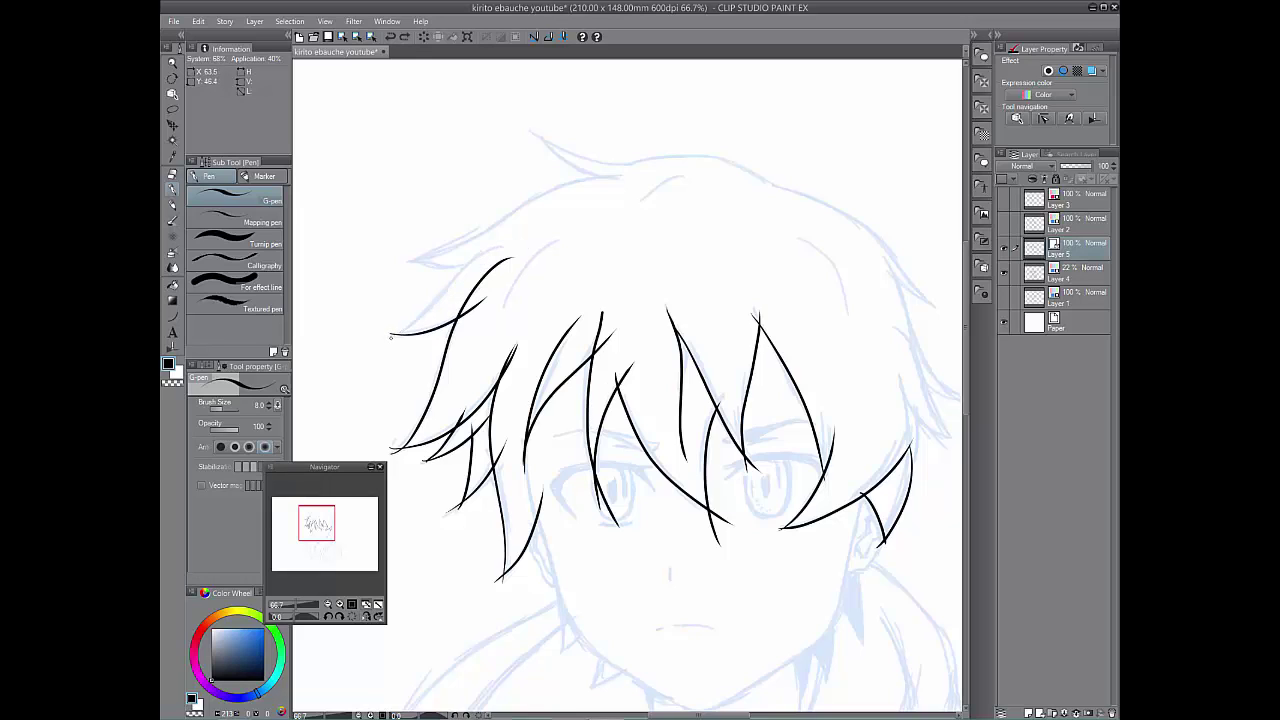
pyautogui.moveTo(391, 337); pyautogui.dragTo(520, 243)
# Ink the topmost left hair spike and carry its outline up to the crown of the head.
pyautogui.moveTo(410, 257)
pyautogui.mouseDown()
pyautogui.moveTo(477, 262)
pyautogui.moveTo(526, 190)
pyautogui.mouseUp()
pyautogui.hotkey('ctrl', 'z')
pyautogui.moveTo(410, 262); pyautogui.dragTo(626, 182)
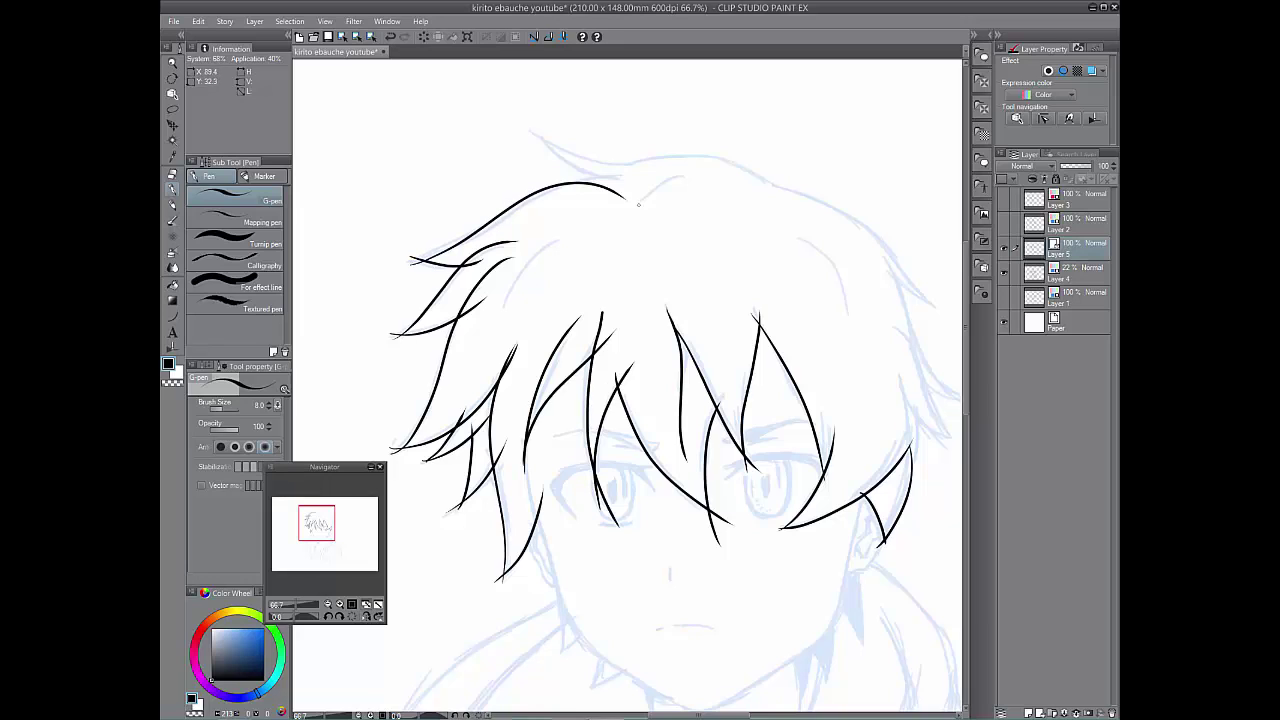
pyautogui.hotkey('ctrl', 'z')
pyautogui.moveTo(418, 262); pyautogui.dragTo(648, 184)
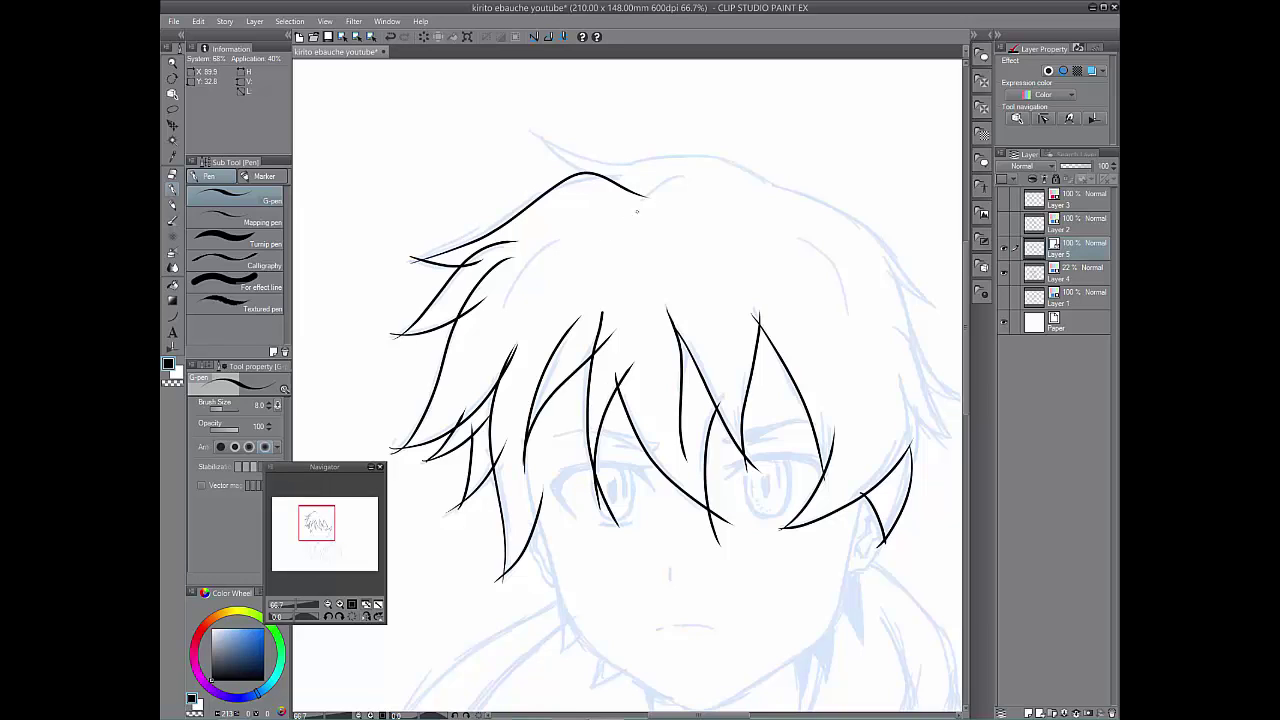
pyautogui.hotkey('ctrl', 'z')
pyautogui.moveTo(410, 258); pyautogui.dragTo(632, 196)
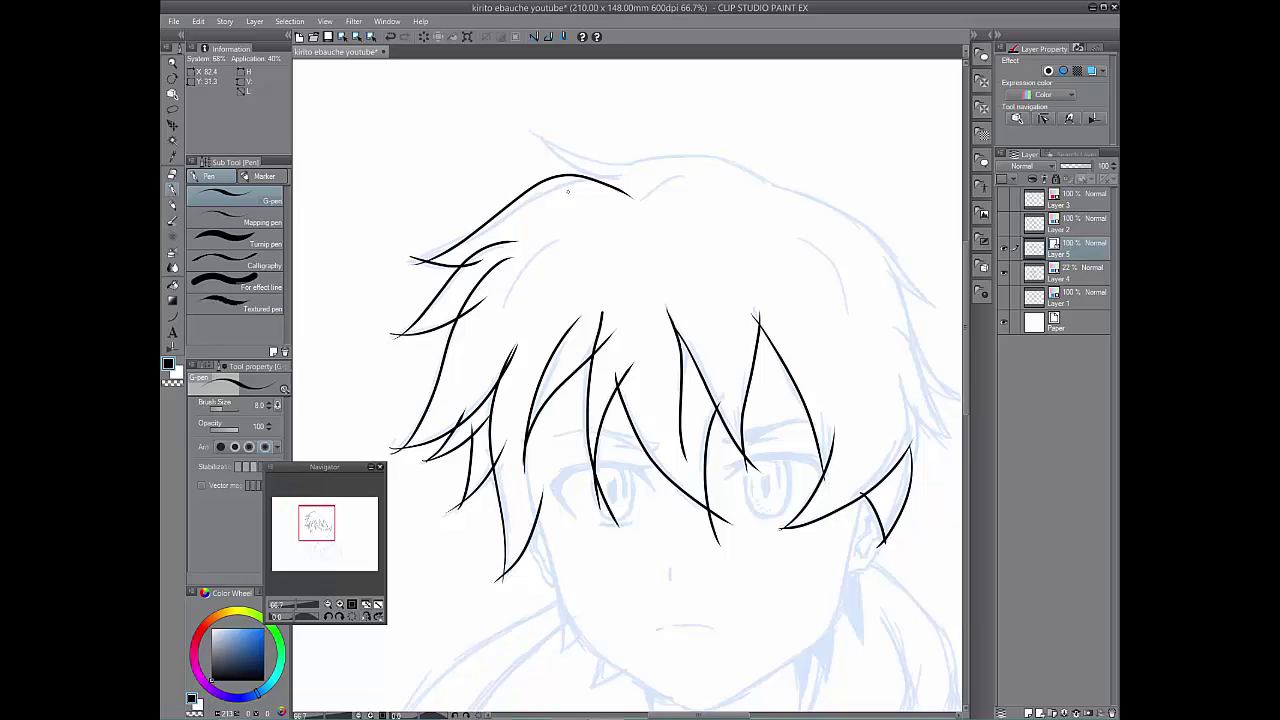
# Ink the upturned tuft at the crown, the short parting curve and the inner curve on the right side of the hair.
pyautogui.moveTo(534, 104)
pyautogui.mouseDown()
pyautogui.moveTo(588, 180)
pyautogui.moveTo(546, 126)
pyautogui.moveTo(658, 156)
pyautogui.mouseUp()
pyautogui.moveTo(640, 199); pyautogui.dragTo(690, 180)
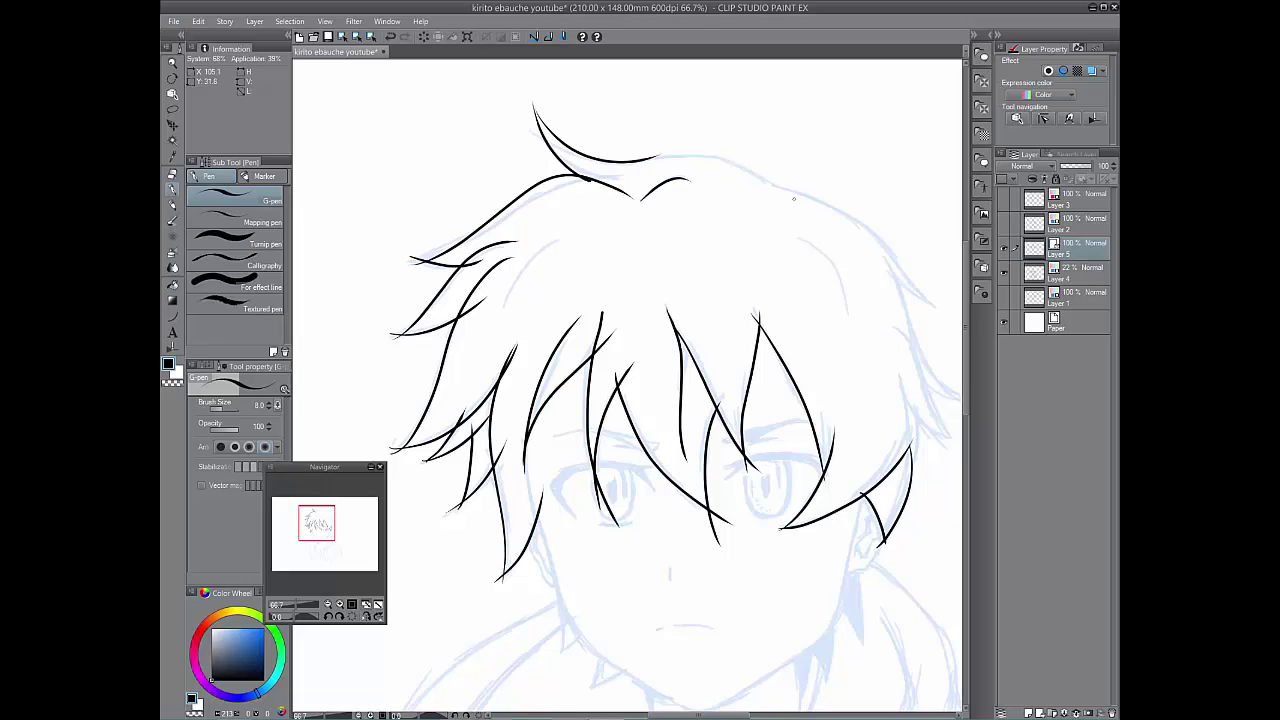
pyautogui.moveTo(802, 238); pyautogui.dragTo(846, 344)
pyautogui.hotkey('ctrl', 'z')
pyautogui.moveTo(802, 238); pyautogui.dragTo(846, 344)
# Ink the outer hair spikes on the right side of the head.
pyautogui.moveTo(899, 376); pyautogui.dragTo(962, 443)
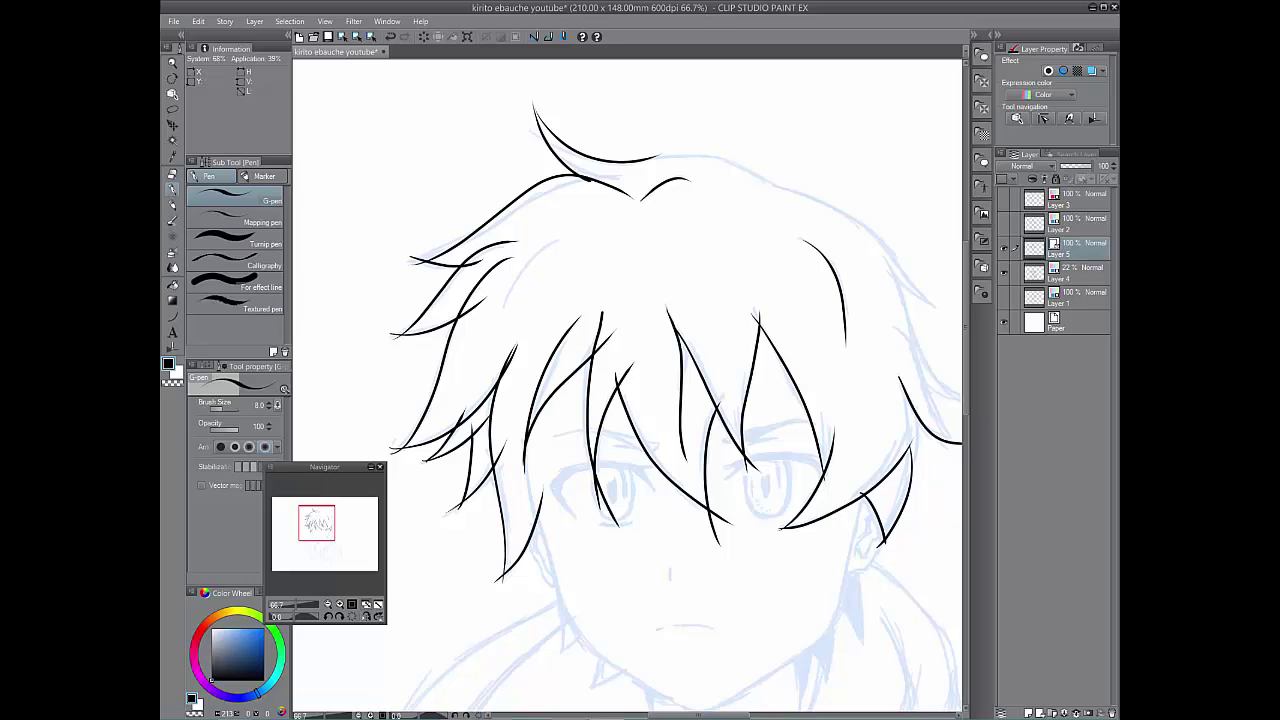
pyautogui.hotkey('ctrl', 'z')
pyautogui.moveTo(897, 372); pyautogui.dragTo(952, 441)
pyautogui.hotkey('ctrl', 'z')
pyautogui.moveTo(897, 370)
pyautogui.mouseDown()
pyautogui.moveTo(916, 412)
pyautogui.moveTo(962, 443)
pyautogui.mouseUp()
pyautogui.moveTo(886, 263); pyautogui.dragTo(962, 466)
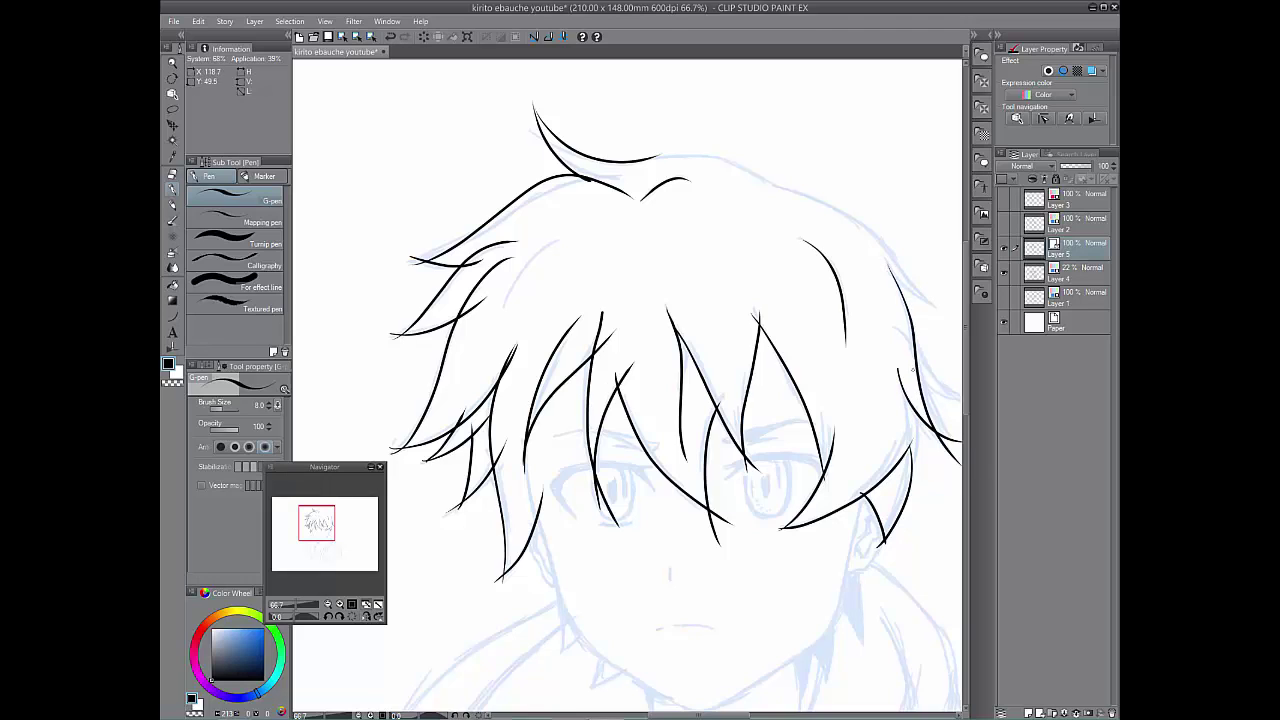
pyautogui.moveTo(918, 374); pyautogui.dragTo(962, 402)
pyautogui.moveTo(914, 334); pyautogui.dragTo(958, 398)
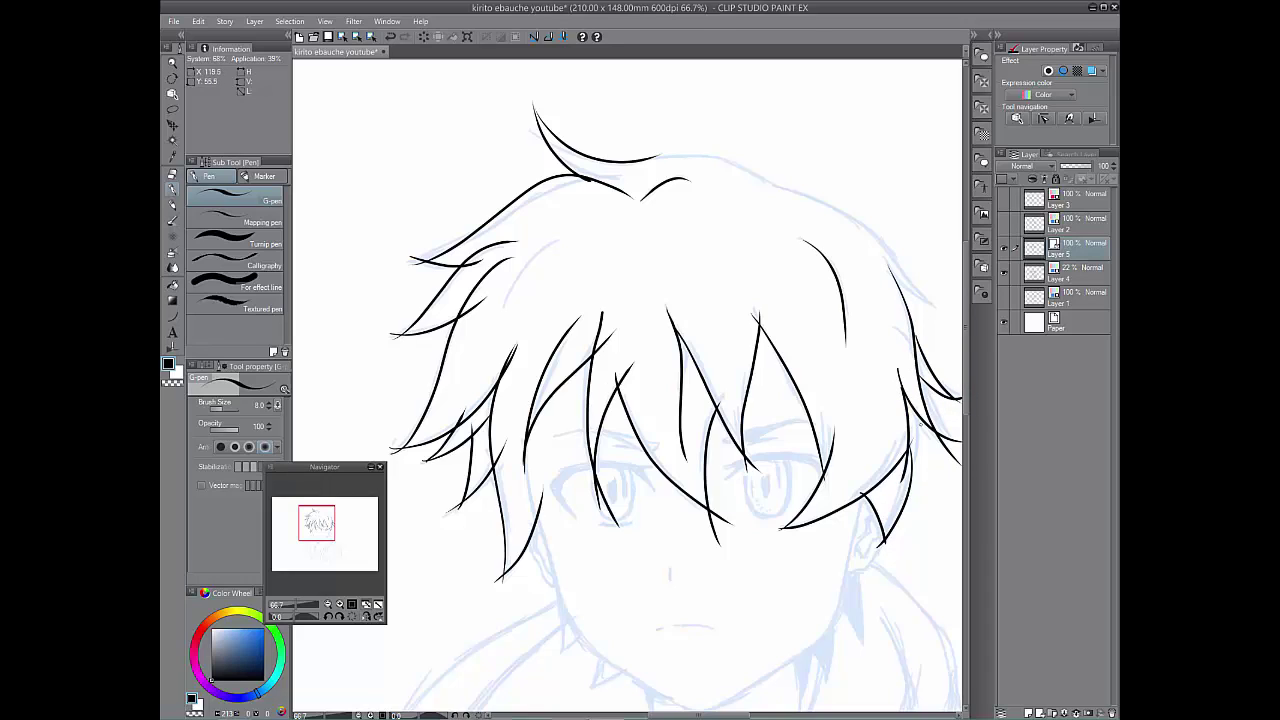
pyautogui.moveTo(904, 395); pyautogui.dragTo(910, 463)
pyautogui.hotkey('ctrl', 'z')
pyautogui.moveTo(904, 397); pyautogui.dragTo(909, 460)
pyautogui.hotkey('ctrl', 'z')
pyautogui.moveTo(902, 378); pyautogui.dragTo(910, 464)
pyautogui.hotkey('ctrl', 'z')
# Ink the inner contour of the right-hand ear beneath the side lock.
pyautogui.moveTo(874, 514)
pyautogui.mouseDown()
pyautogui.moveTo(856, 544)
pyautogui.moveTo(865, 559)
pyautogui.moveTo(880, 539)
pyautogui.mouseUp()
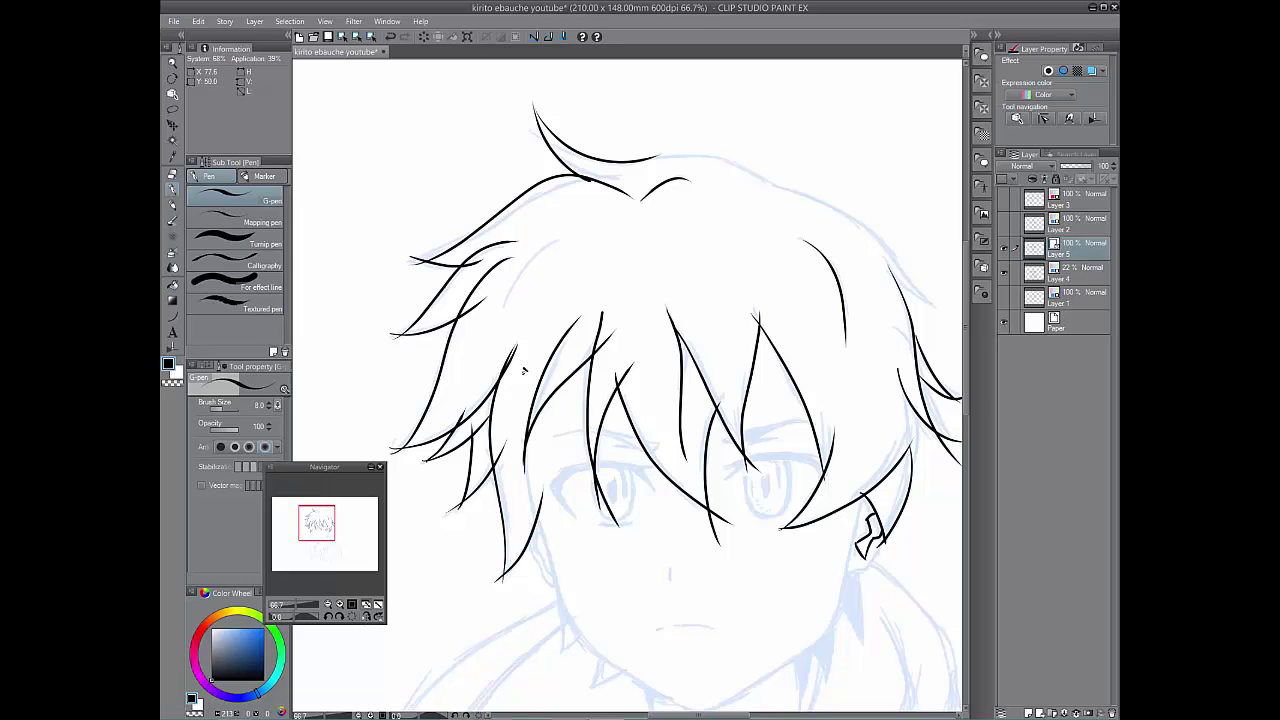
pyautogui.moveTo(524, 438); pyautogui.dragTo(541, 522)
# Rotate the canvas and ink the eyebrow, upper eyelid and lower lash line of the left-hand eye.
pyautogui.click(330, 617)
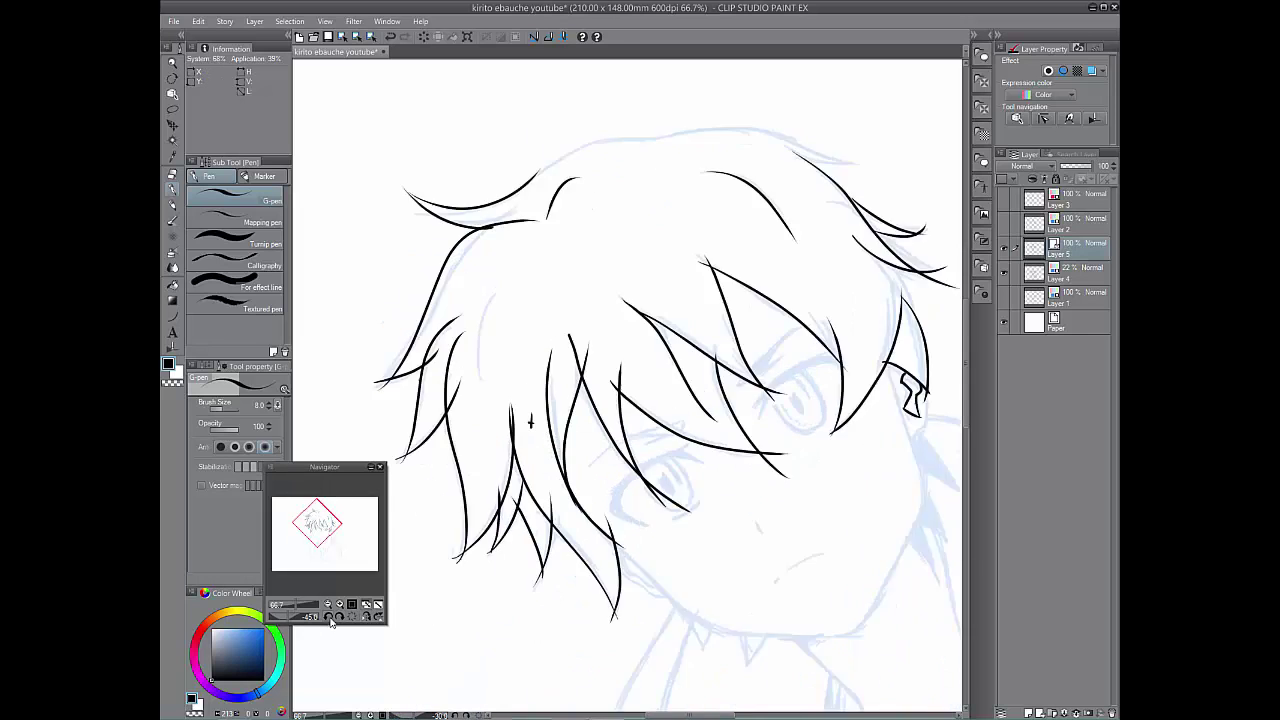
pyautogui.click(330, 617)
pyautogui.moveTo(635, 477); pyautogui.dragTo(705, 378)
pyautogui.moveTo(694, 382); pyautogui.dragTo(697, 404)
pyautogui.moveTo(665, 494)
pyautogui.mouseDown()
pyautogui.moveTo(714, 402)
pyautogui.moveTo(737, 413)
pyautogui.moveTo(676, 477)
pyautogui.moveTo(683, 499)
pyautogui.mouseUp()
pyautogui.moveTo(667, 483)
pyautogui.mouseDown()
pyautogui.moveTo(673, 501)
pyautogui.moveTo(719, 489)
pyautogui.moveTo(686, 499)
pyautogui.moveTo(508, 438)
pyautogui.moveTo(510, 466)
pyautogui.mouseUp()
pyautogui.hotkey('ctrl', 'z')
pyautogui.hotkey('ctrl', 'z')
pyautogui.hotkey('ctrl', 'z')
pyautogui.hotkey('ctrl', 'z')
pyautogui.hotkey('ctrl', 'z')
pyautogui.moveTo(524, 482); pyautogui.dragTo(550, 497)
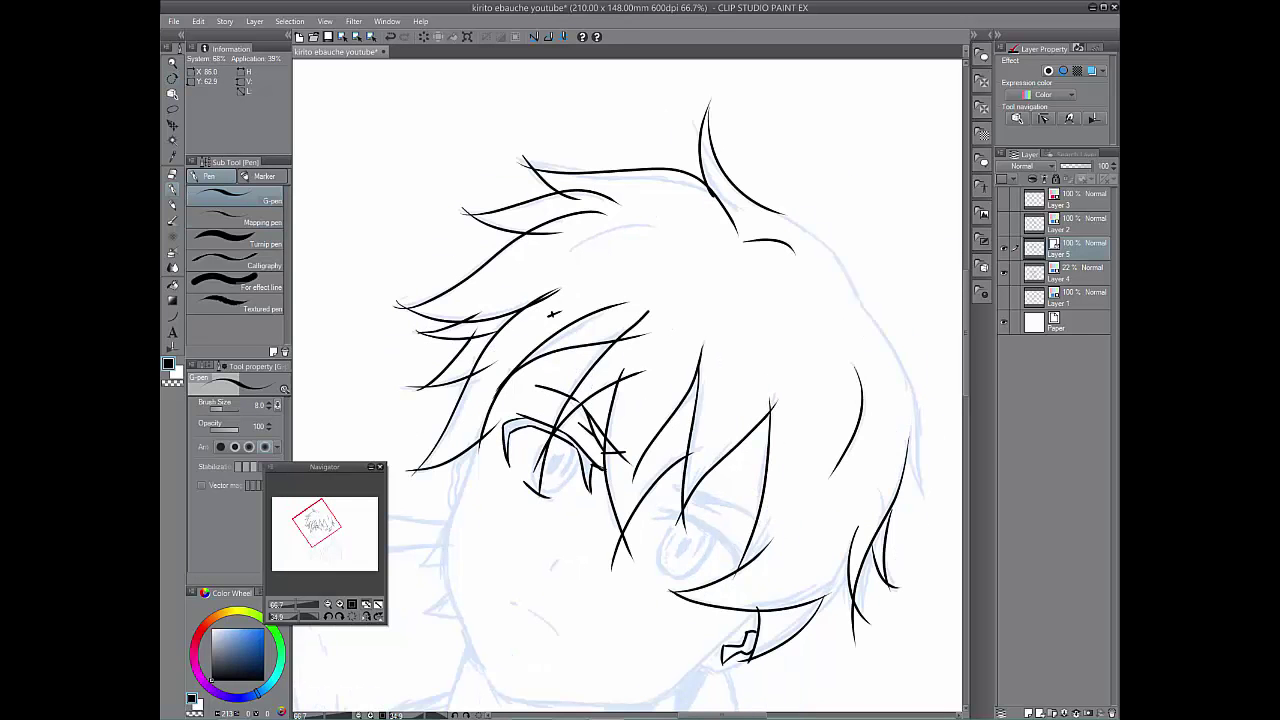
# Ink the iris outline of the left-hand eye and start the inner end of the right-hand eyebrow.
pyautogui.moveTo(543, 444)
pyautogui.mouseDown()
pyautogui.moveTo(539, 490)
pyautogui.moveTo(580, 462)
pyautogui.moveTo(532, 475)
pyautogui.mouseUp()
pyautogui.hotkey('ctrl', 'z')
pyautogui.hotkey('ctrl', 'z')
pyautogui.moveTo(532, 472); pyautogui.dragTo(576, 477)
pyautogui.moveTo(740, 543); pyautogui.dragTo(631, 495)
pyautogui.moveTo(566, 434); pyautogui.dragTo(616, 470)
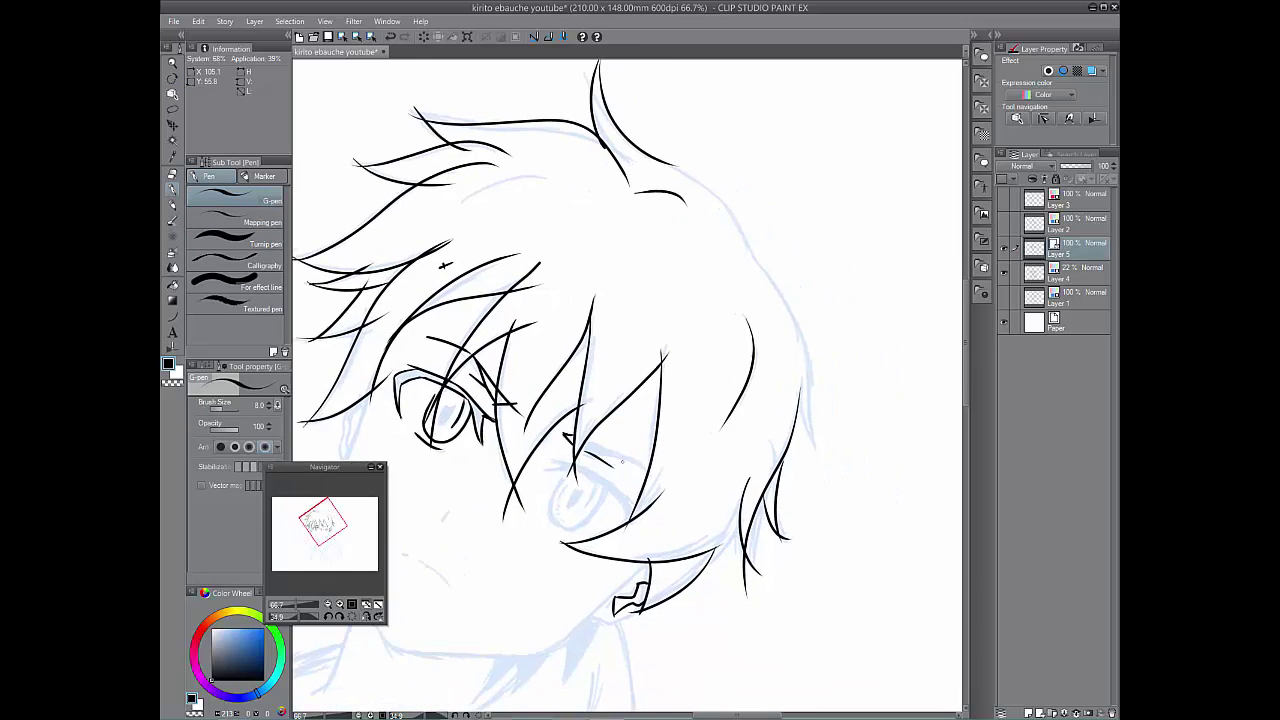
# Try to ink the rest of the eyebrow and the upper eyelid of the right-hand eye.
pyautogui.moveTo(692, 400)
pyautogui.mouseDown()
pyautogui.moveTo(555, 402)
pyautogui.moveTo(657, 316)
pyautogui.mouseUp()
pyautogui.moveTo(679, 438)
pyautogui.mouseDown()
pyautogui.moveTo(743, 370)
pyautogui.moveTo(730, 371)
pyautogui.mouseUp()
pyautogui.hotkey('ctrl', 'z')
pyautogui.hotkey('ctrl', 'z')
pyautogui.moveTo(690, 473)
pyautogui.mouseDown()
pyautogui.moveTo(748, 404)
pyautogui.moveTo(702, 457)
pyautogui.mouseUp()
pyautogui.moveTo(698, 483)
pyautogui.mouseDown()
pyautogui.moveTo(709, 443)
pyautogui.moveTo(761, 408)
pyautogui.mouseUp()
pyautogui.moveTo(746, 404); pyautogui.dragTo(764, 415)
pyautogui.moveTo(729, 466)
pyautogui.mouseDown()
pyautogui.moveTo(730, 509)
pyautogui.moveTo(613, 499)
pyautogui.moveTo(616, 546)
pyautogui.mouseUp()
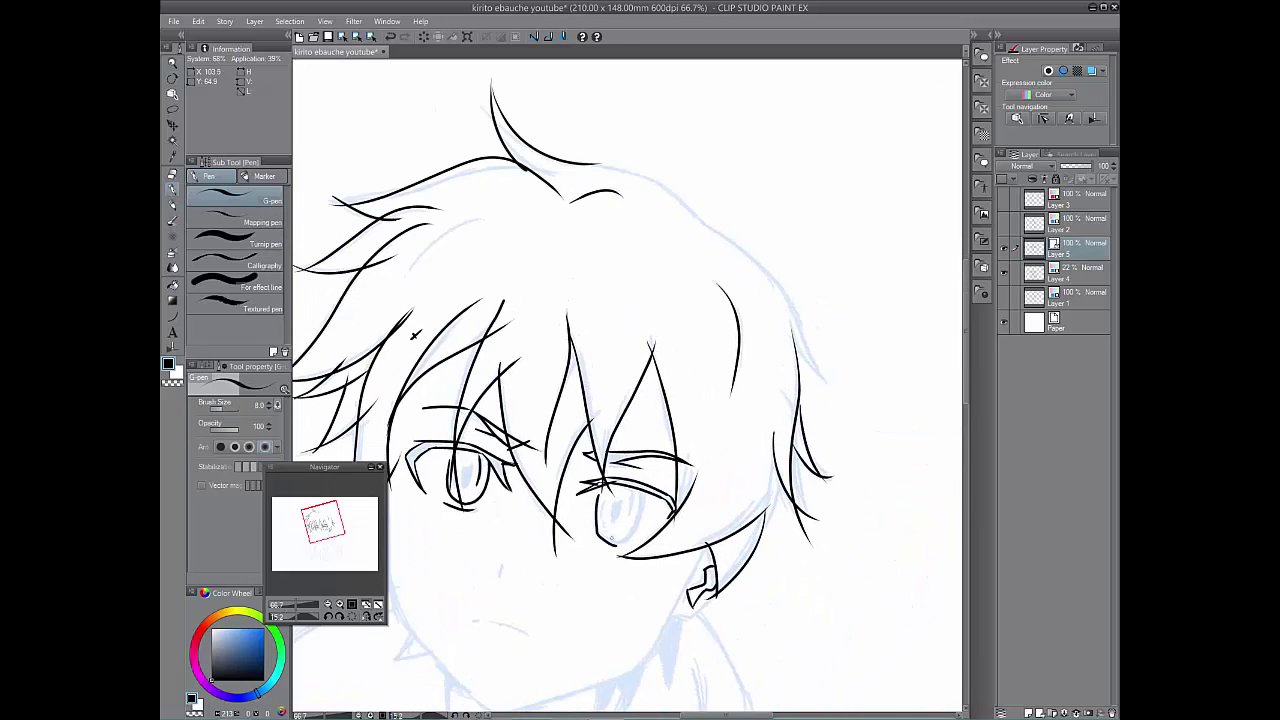
# Try to ink the iris outline of the right-hand eye.
pyautogui.hotkey('ctrl', 'z')
pyautogui.moveTo(597, 497)
pyautogui.mouseDown()
pyautogui.moveTo(609, 540)
pyautogui.moveTo(641, 515)
pyautogui.moveTo(623, 539)
pyautogui.moveTo(644, 491)
pyautogui.mouseUp()
pyautogui.hotkey('ctrl', 'z')
pyautogui.hotkey('ctrl', 'z')
pyautogui.moveTo(632, 491); pyautogui.dragTo(631, 508)
# Undo the right-hand eye's iris and eyelid strokes back to the start of its eyebrow.
pyautogui.moveTo(552, 622)
pyautogui.mouseDown()
pyautogui.moveTo(562, 534)
pyautogui.moveTo(520, 505)
pyautogui.moveTo(434, 509)
pyautogui.mouseUp()
pyautogui.hotkey('ctrl', 'z')
pyautogui.hotkey('ctrl', 'z')
pyautogui.hotkey('ctrl', 'z')
pyautogui.hotkey('ctrl', 'z')
pyautogui.hotkey('ctrl', 'z')
pyautogui.hotkey('ctrl', 'z')
pyautogui.hotkey('ctrl', 'z')
pyautogui.hotkey('ctrl', 'z')
pyautogui.hotkey('ctrl', 'z')
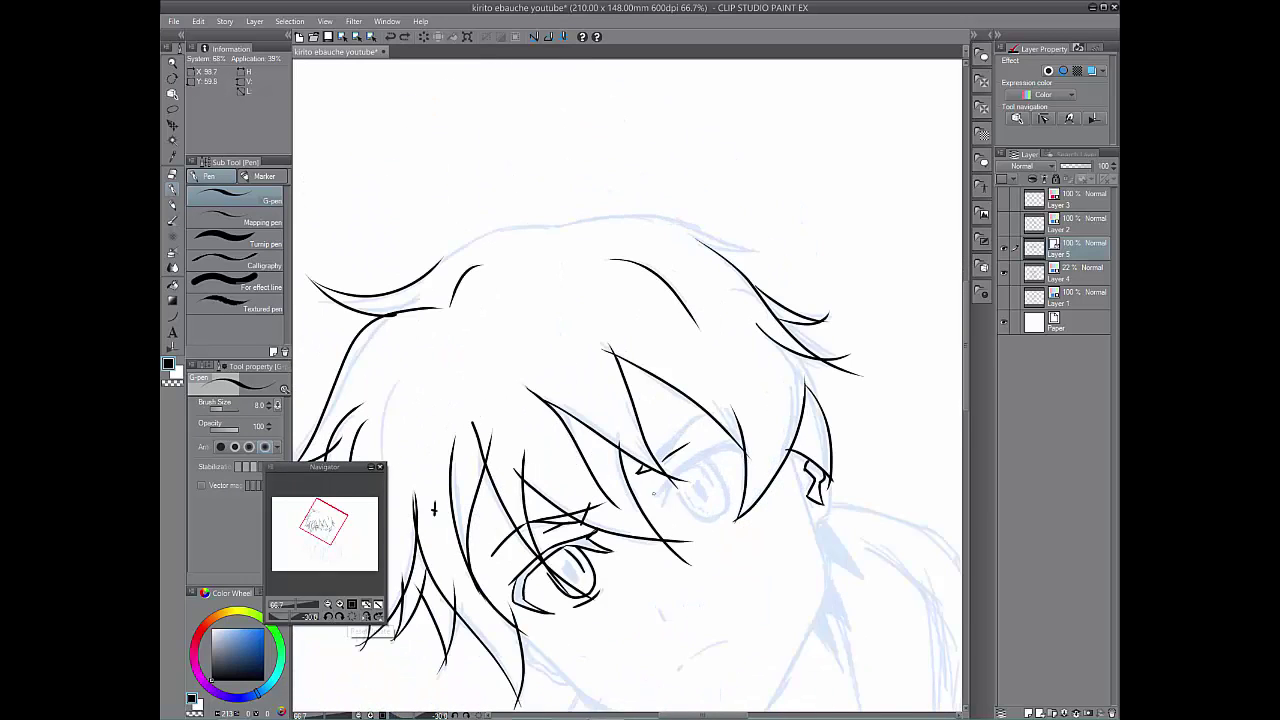
# Ink the eyebrow and upper eyelid of the right-hand eye again with the canvas rotated the other way.
pyautogui.moveTo(677, 474); pyautogui.dragTo(662, 503)
pyautogui.moveTo(677, 477)
pyautogui.mouseDown()
pyautogui.moveTo(733, 445)
pyautogui.moveTo(719, 411)
pyautogui.mouseUp()
pyautogui.hotkey('ctrl', 'z')
pyautogui.moveTo(655, 457); pyautogui.dragTo(719, 407)
pyautogui.hotkey('ctrl', 'z')
pyautogui.moveTo(655, 457); pyautogui.dragTo(719, 410)
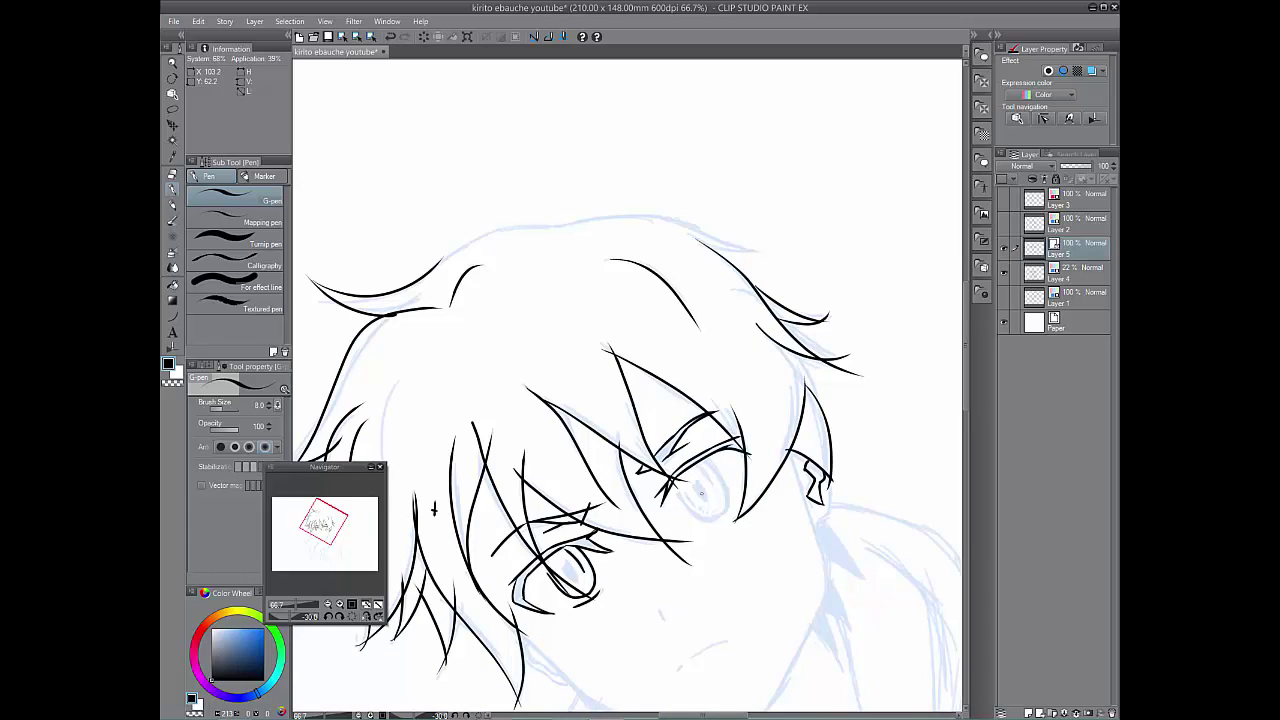
# Ink the iris outline of the right-hand eye with the canvas rotated.
pyautogui.press('r')
pyautogui.moveTo(688, 515); pyautogui.dragTo(536, 511)
pyautogui.press('p')
pyautogui.moveTo(557, 481)
pyautogui.mouseDown()
pyautogui.moveTo(556, 525)
pyautogui.moveTo(602, 490)
pyautogui.moveTo(583, 509)
pyautogui.mouseUp()
pyautogui.hotkey('ctrl', 'z')
pyautogui.hotkey('ctrl', 'z')
# Ink the short nose stroke and the mouth line over the sketch.
pyautogui.press('space')
pyautogui.moveTo(566, 580); pyautogui.dragTo(620, 539)
pyautogui.moveTo(505, 479); pyautogui.dragTo(494, 497)
pyautogui.press('r')
pyautogui.moveTo(570, 535); pyautogui.dragTo(694, 500)
pyautogui.moveTo(629, 614)
pyautogui.mouseDown()
pyautogui.moveTo(625, 484)
pyautogui.moveTo(721, 474)
pyautogui.mouseUp()
pyautogui.press('r')
pyautogui.moveTo(687, 450); pyautogui.dragTo(722, 410)
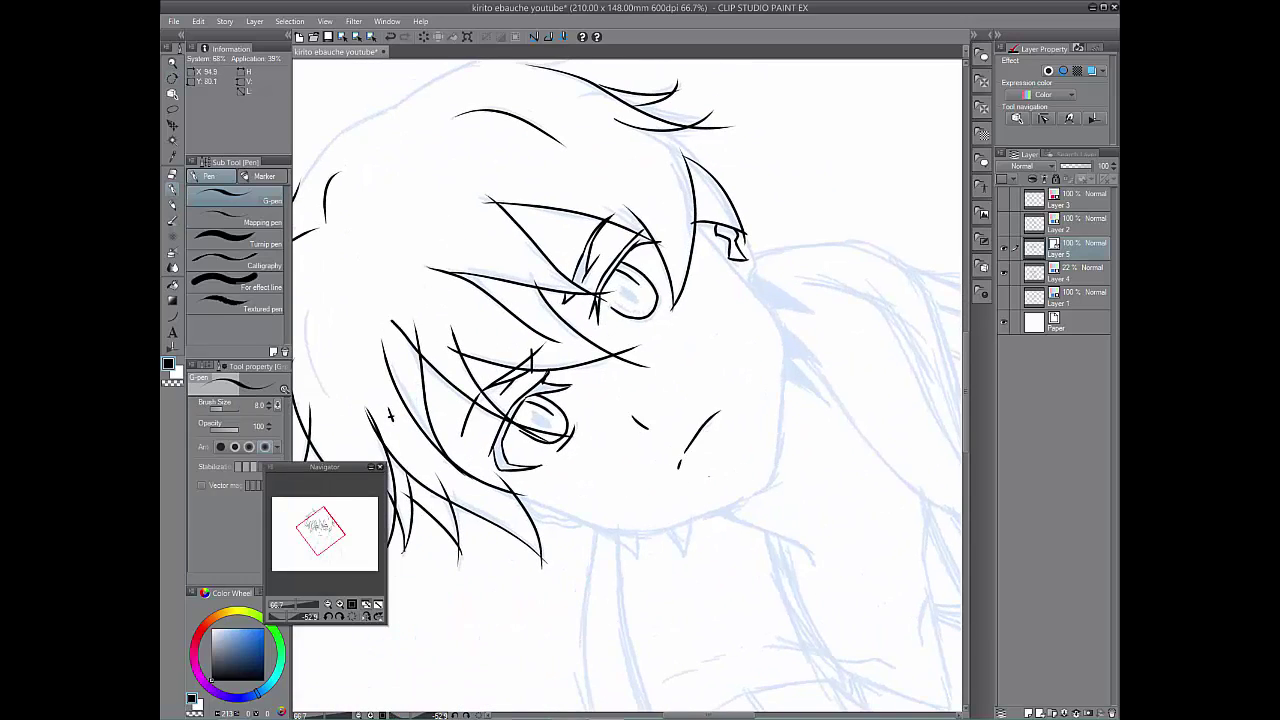
# Ink the left-hand face contour in one stroke from the cheek down to the chin, redoing it until it is smooth.
pyautogui.press('space')
pyautogui.moveTo(766, 459); pyautogui.dragTo(602, 478)
pyautogui.press('r')
pyautogui.moveTo(735, 508)
pyautogui.mouseDown()
pyautogui.moveTo(566, 557)
pyautogui.moveTo(533, 546)
pyautogui.mouseUp()
pyautogui.press('space')
pyautogui.moveTo(545, 320); pyautogui.dragTo(600, 564)
pyautogui.moveTo(471, 408)
pyautogui.mouseDown()
pyautogui.moveTo(466, 497)
pyautogui.moveTo(496, 576)
pyautogui.moveTo(468, 454)
pyautogui.moveTo(494, 570)
pyautogui.moveTo(564, 648)
pyautogui.mouseUp()
pyautogui.hotkey('ctrl', 'z')
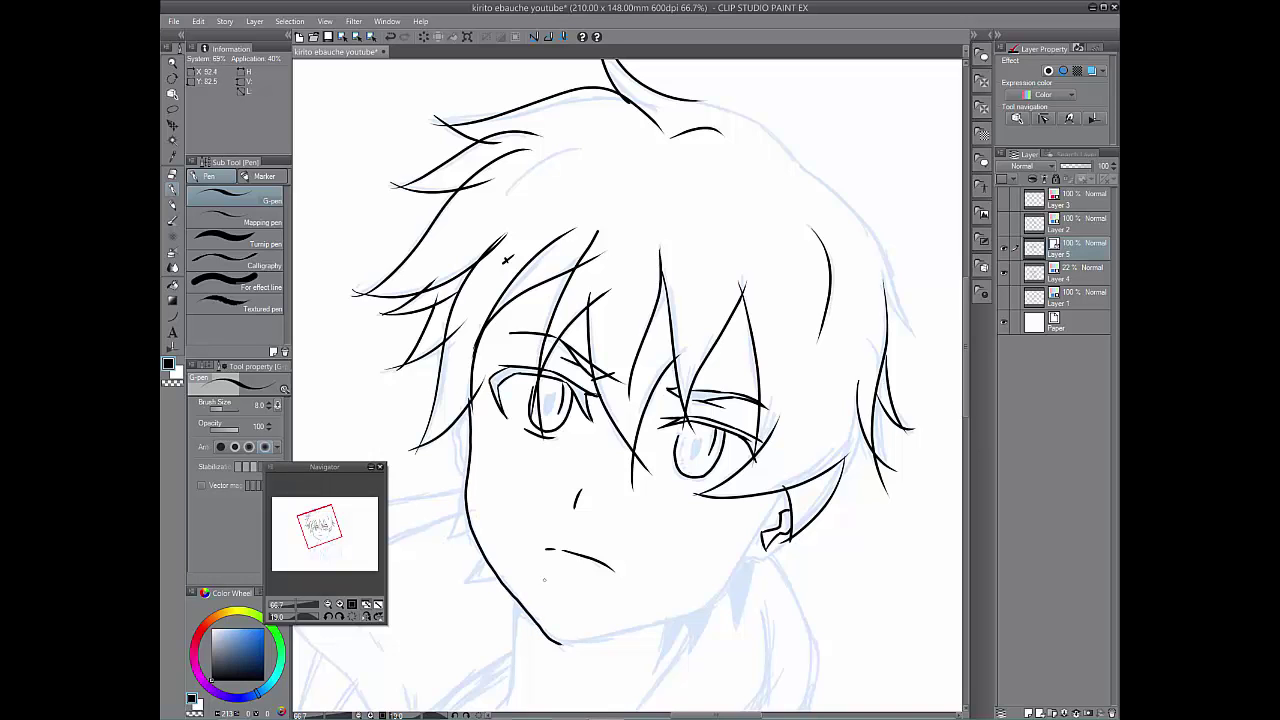
pyautogui.hotkey('ctrl', 'z')
pyautogui.hotkey('ctrl', 'z')
pyautogui.moveTo(468, 404)
pyautogui.mouseDown()
pyautogui.moveTo(484, 556)
pyautogui.moveTo(560, 650)
pyautogui.mouseUp()
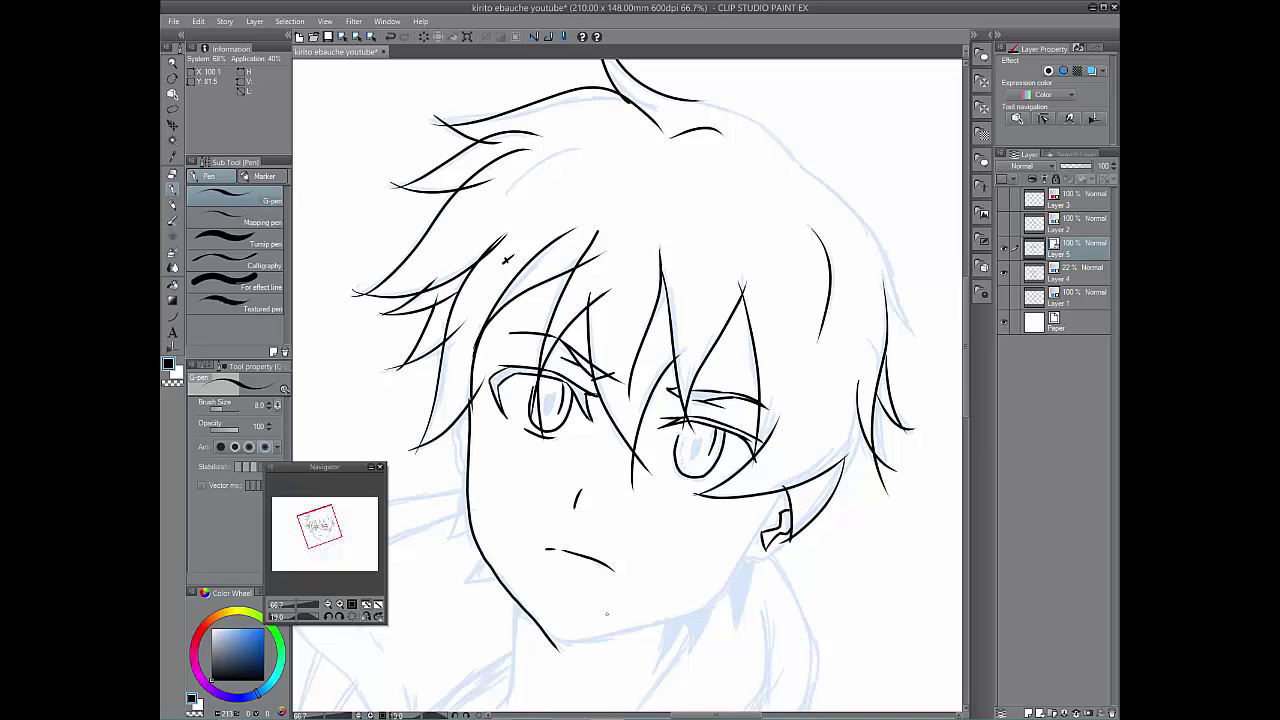
# Ink the short curve of the chin tip with the canvas turned nearly upright.
pyautogui.press('r')
pyautogui.moveTo(730, 594); pyautogui.dragTo(789, 552)
pyautogui.press('space')
pyautogui.moveTo(730, 600); pyautogui.dragTo(737, 454)
pyautogui.moveTo(631, 502); pyautogui.dragTo(677, 493)
# Try to ink the right-hand jaw line from the chin upward at different canvas angles.
pyautogui.press('r')
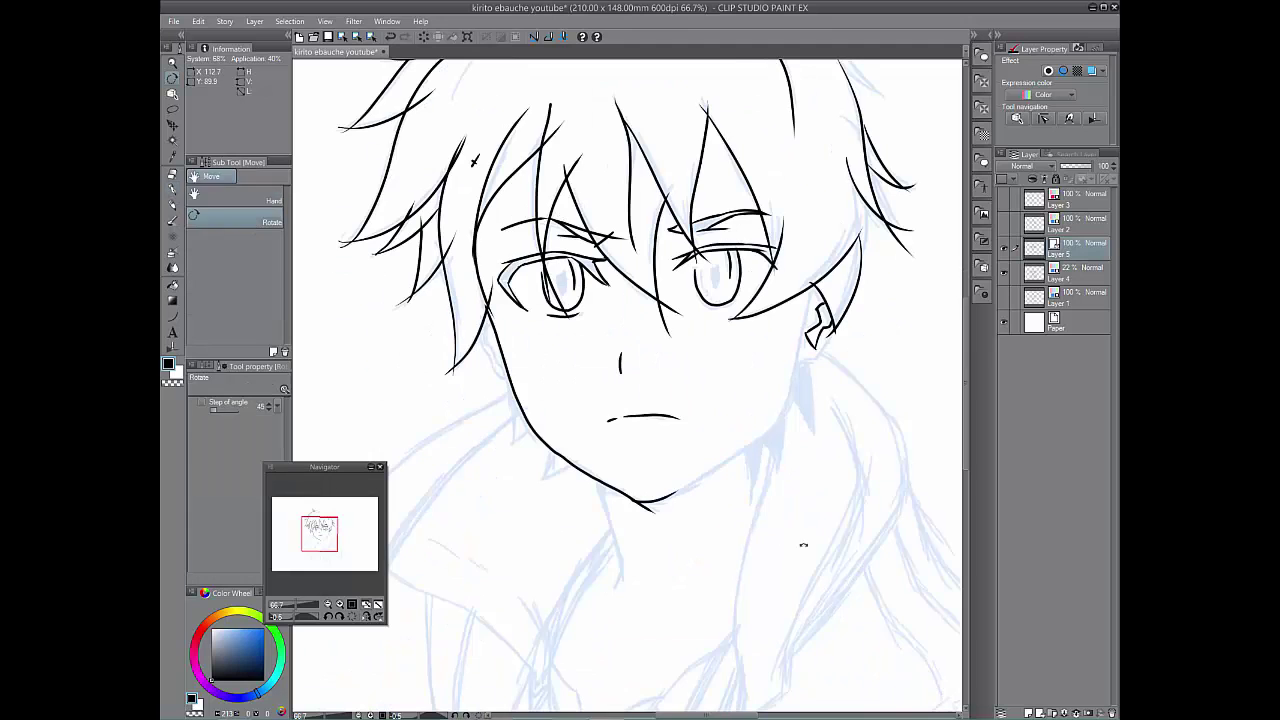
pyautogui.moveTo(803, 543); pyautogui.dragTo(830, 506)
pyautogui.moveTo(662, 497); pyautogui.dragTo(788, 376)
pyautogui.press('r')
pyautogui.moveTo(852, 480); pyautogui.dragTo(794, 563)
pyautogui.moveTo(742, 474)
pyautogui.mouseDown()
pyautogui.moveTo(771, 450)
pyautogui.moveTo(830, 338)
pyautogui.mouseUp()
pyautogui.hotkey('ctrl', 'z')
pyautogui.hotkey('ctrl', 'z')
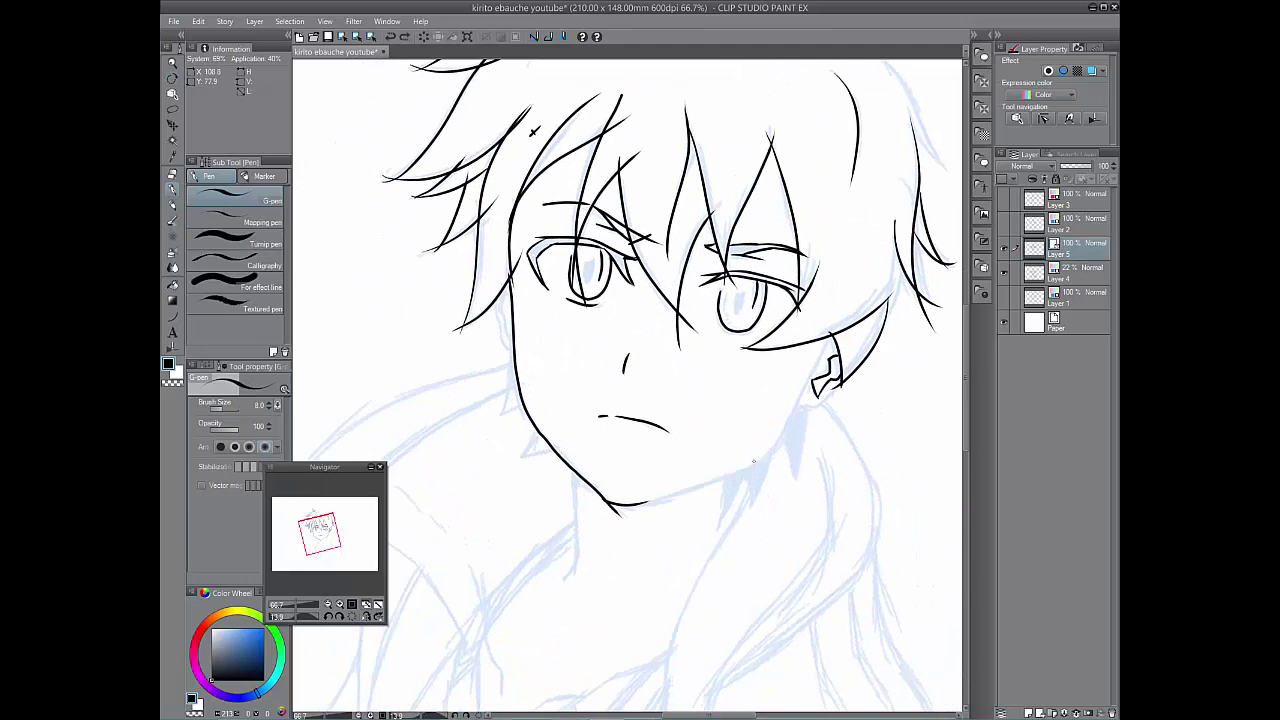
# Ink the right-hand jaw line from the chin to the ear and the outline of the right-hand earlobe.
pyautogui.moveTo(638, 504)
pyautogui.mouseDown()
pyautogui.moveTo(790, 432)
pyautogui.moveTo(854, 310)
pyautogui.mouseUp()
pyautogui.hotkey('ctrl', 'z')
pyautogui.hotkey('ctrl', 'z')
pyautogui.hotkey('ctrl', 'z')
pyautogui.moveTo(796, 405); pyautogui.dragTo(815, 407)
pyautogui.moveTo(813, 407); pyautogui.dragTo(841, 385)
pyautogui.hotkey('ctrl', 'z')
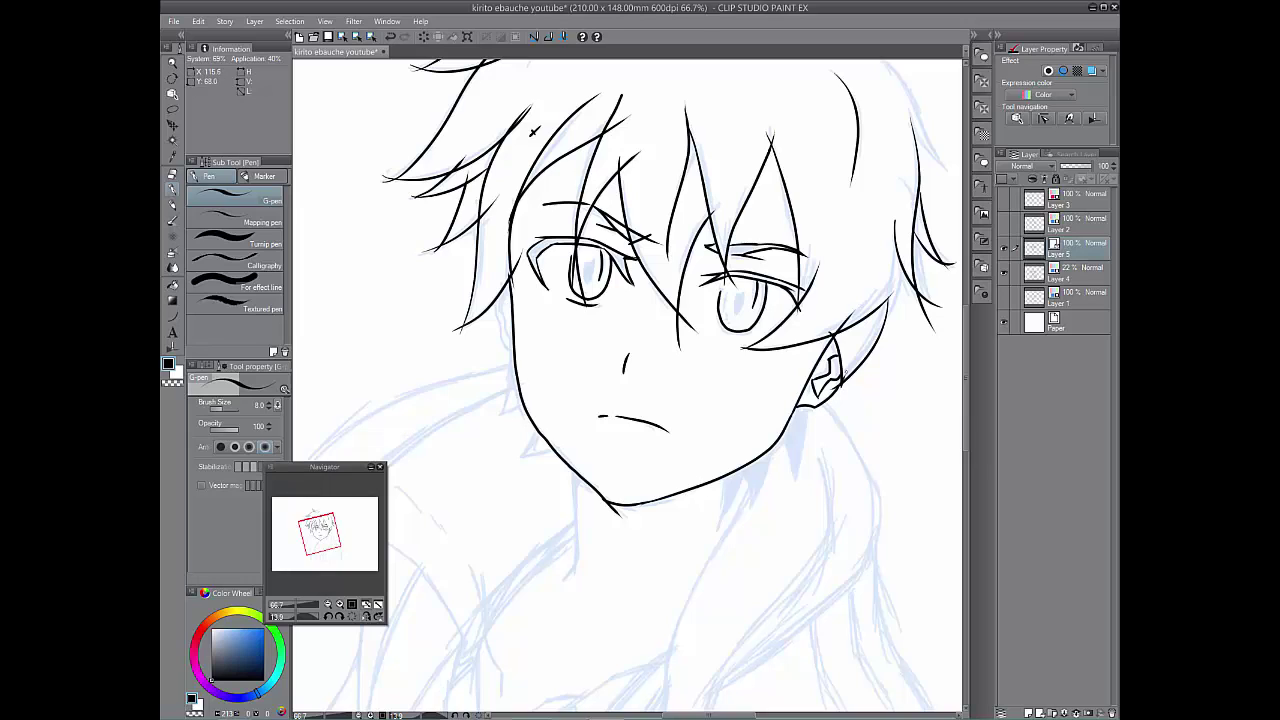
# Ink the left-hand line of the neck, starting at the jaw near the chin.
pyautogui.moveTo(575, 470)
pyautogui.mouseDown()
pyautogui.moveTo(560, 588)
pyautogui.moveTo(597, 498)
pyautogui.moveTo(576, 503)
pyautogui.moveTo(601, 499)
pyautogui.mouseUp()
pyautogui.hotkey('ctrl', 'z')
pyautogui.hotkey('ctrl', 'z')
pyautogui.hotkey('ctrl', 'z')
pyautogui.hotkey('ctrl', 'z')
# Ink the pointed hair tips sticking out along the left-hand jaw.
pyautogui.moveTo(541, 429); pyautogui.dragTo(518, 461)
pyautogui.hotkey('ctrl', 'z')
pyautogui.moveTo(545, 418); pyautogui.dragTo(510, 462)
pyautogui.moveTo(510, 454); pyautogui.dragTo(574, 444)
pyautogui.moveTo(495, 416); pyautogui.dragTo(533, 390)
pyautogui.moveTo(531, 325); pyautogui.dragTo(502, 413)
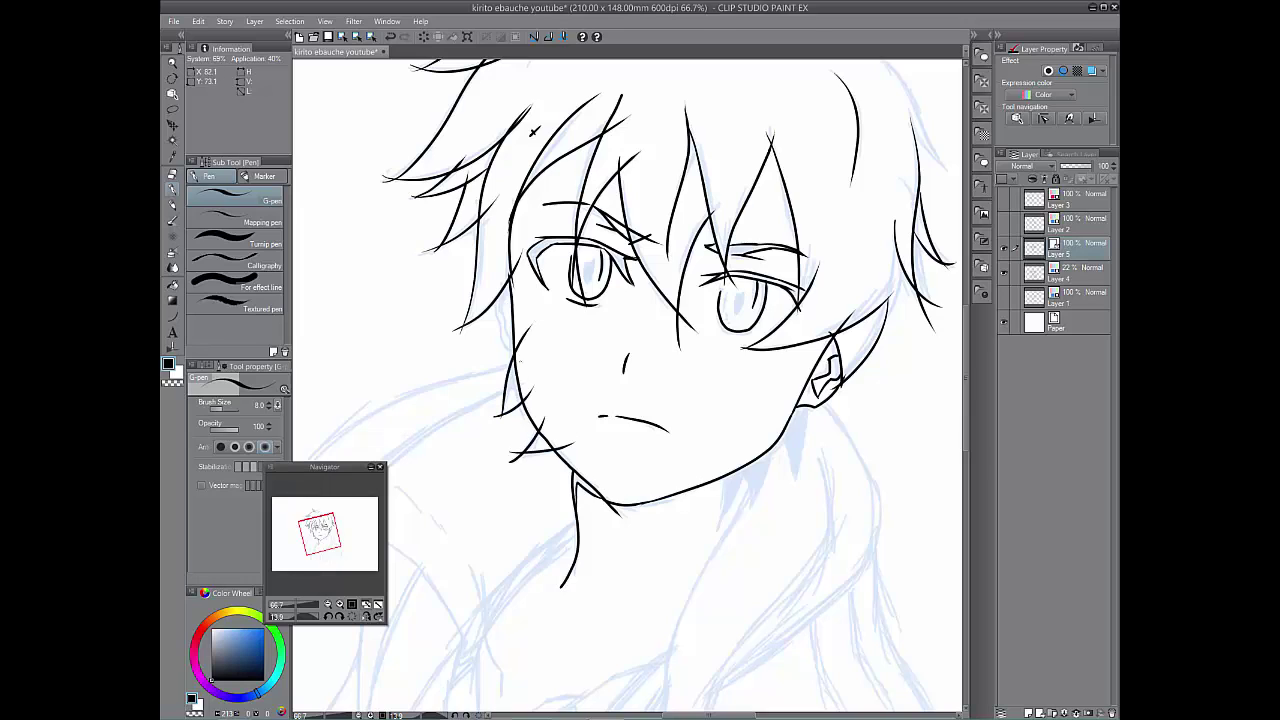
# Ink the outer and inner contour of the left-hand ear.
pyautogui.moveTo(498, 298)
pyautogui.mouseDown()
pyautogui.moveTo(513, 352)
pyautogui.moveTo(504, 346)
pyautogui.mouseUp()
pyautogui.moveTo(506, 285); pyautogui.dragTo(504, 328)
pyautogui.hotkey('ctrl', 'z')
# Ink the pointed hair tips below the right-hand ear, behind the jaw.
pyautogui.moveTo(729, 475)
pyautogui.mouseDown()
pyautogui.moveTo(713, 528)
pyautogui.moveTo(751, 514)
pyautogui.mouseUp()
pyautogui.hotkey('ctrl', 'z')
pyautogui.moveTo(749, 514); pyautogui.dragTo(778, 440)
pyautogui.moveTo(780, 438); pyautogui.dragTo(791, 487)
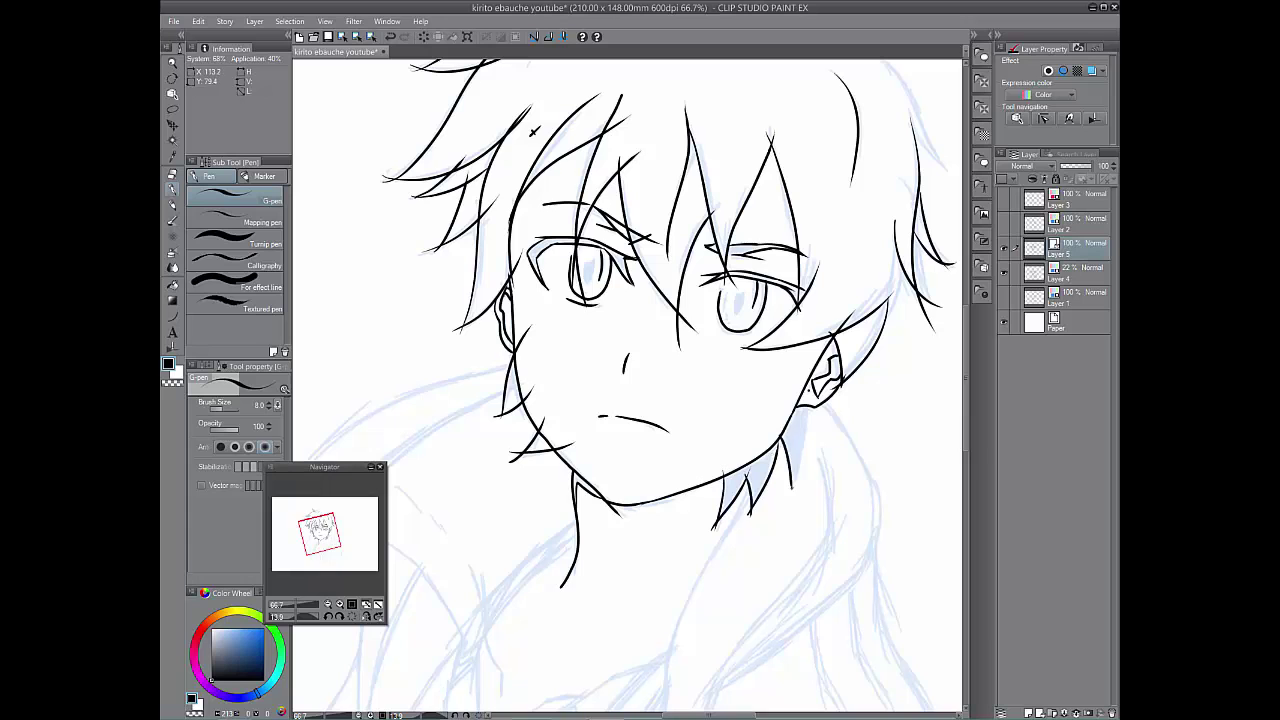
pyautogui.moveTo(818, 410); pyautogui.dragTo(796, 482)
# Ink the left-hand collar flap of the coat with its long edges, double border and short end.
pyautogui.moveTo(684, 513); pyautogui.dragTo(753, 447)
pyautogui.moveTo(690, 475); pyautogui.dragTo(824, 261)
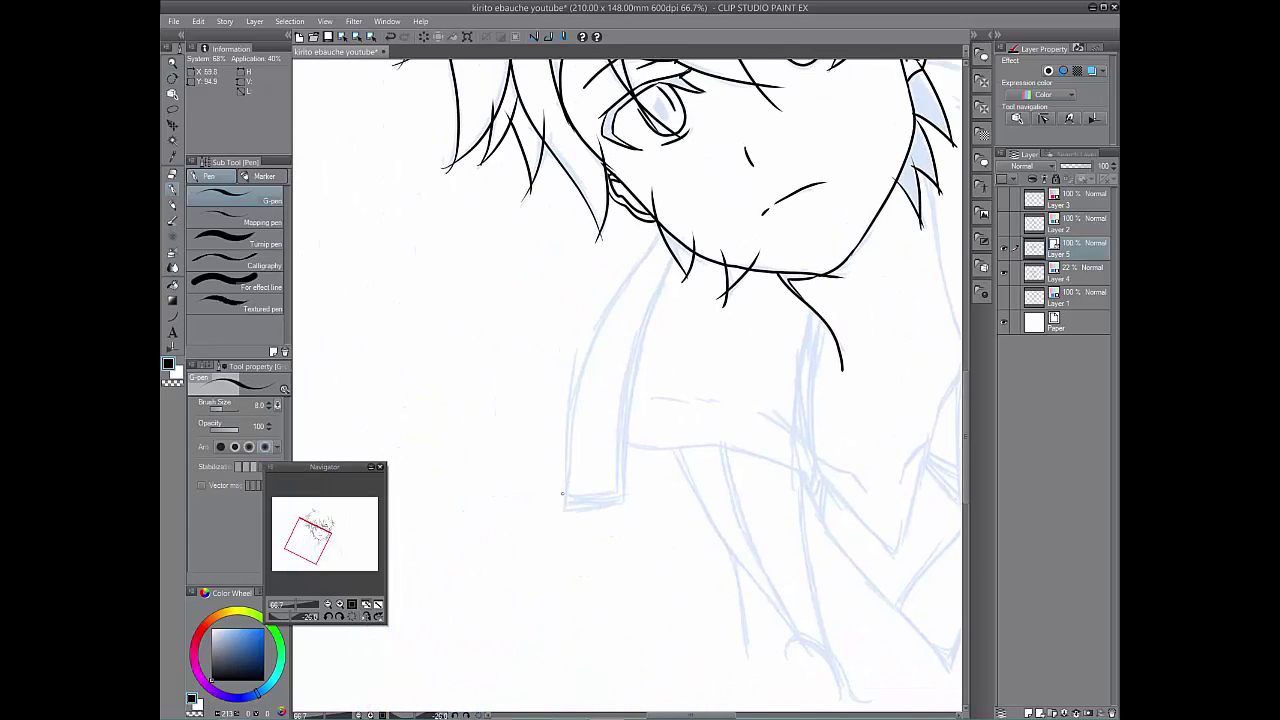
pyautogui.moveTo(563, 517); pyautogui.dragTo(681, 202)
pyautogui.hotkey('ctrl', 'z')
pyautogui.moveTo(617, 491)
pyautogui.mouseDown()
pyautogui.moveTo(685, 228)
pyautogui.moveTo(682, 242)
pyautogui.mouseUp()
pyautogui.hotkey('shift', 'space')
pyautogui.moveTo(702, 462); pyautogui.dragTo(533, 432)
pyautogui.moveTo(526, 347); pyautogui.dragTo(530, 274)
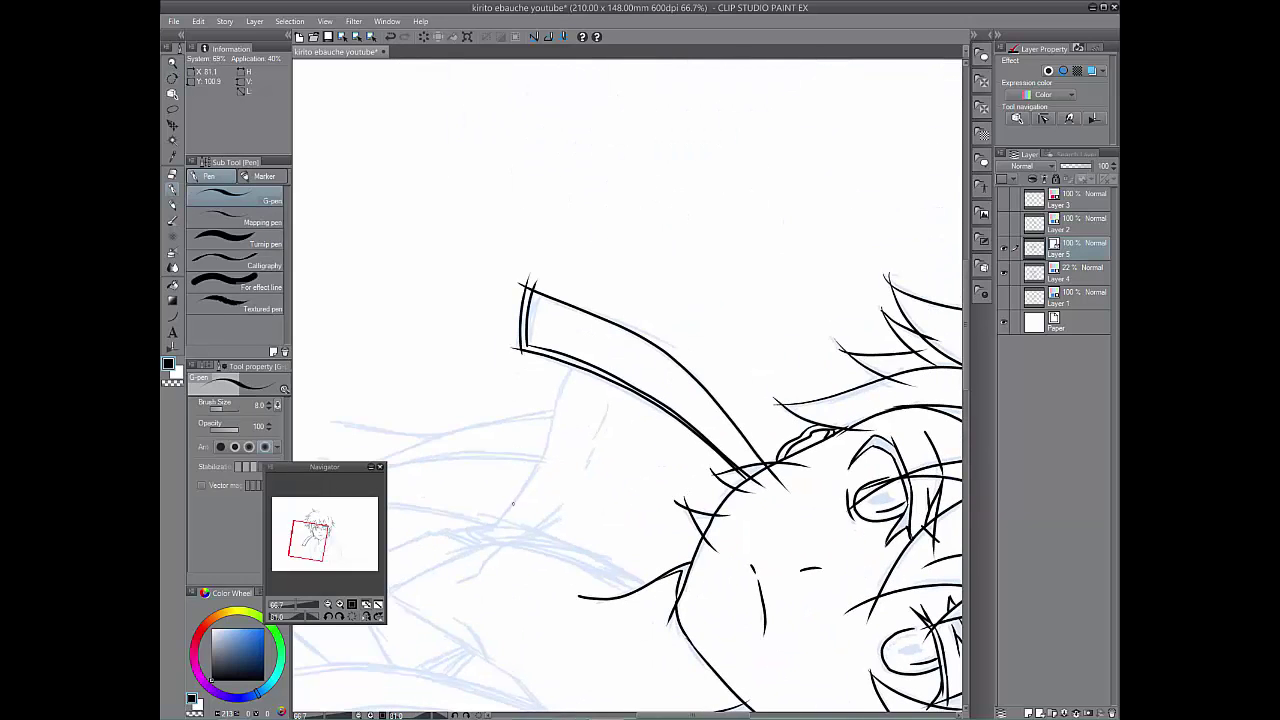
# Ink the curved shoulder line running from under the left-hand collar flap toward the chest.
pyautogui.moveTo(499, 521); pyautogui.dragTo(581, 357)
pyautogui.hotkey('shift', 'space')
pyautogui.moveTo(690, 589); pyautogui.dragTo(819, 480)
pyautogui.moveTo(680, 560); pyautogui.dragTo(711, 372)
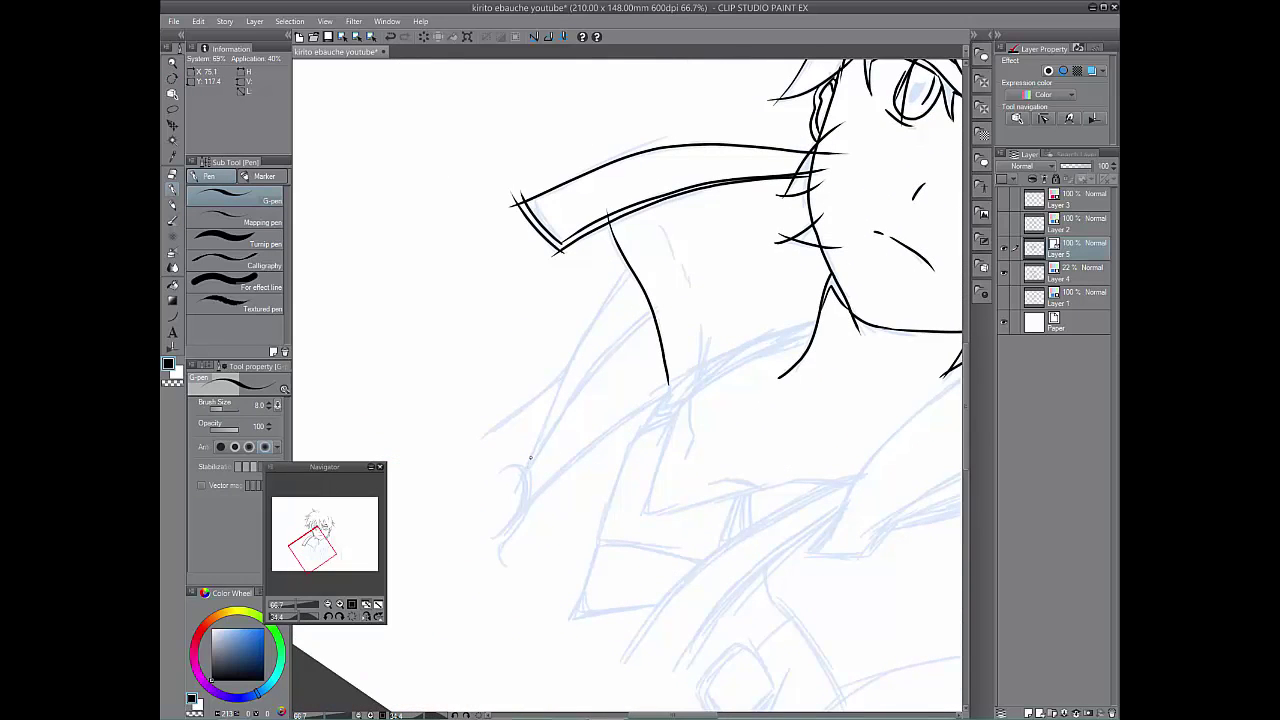
# Ink the outer edge of the left-hand shoulder stripe as a double line.
pyautogui.hotkey('ctrl', 'z')
pyautogui.moveTo(526, 467)
pyautogui.mouseDown()
pyautogui.moveTo(632, 265)
pyautogui.moveTo(590, 320)
pyautogui.moveTo(648, 252)
pyautogui.mouseUp()
pyautogui.hotkey('ctrl', 'z')
pyautogui.moveTo(573, 351); pyautogui.dragTo(656, 257)
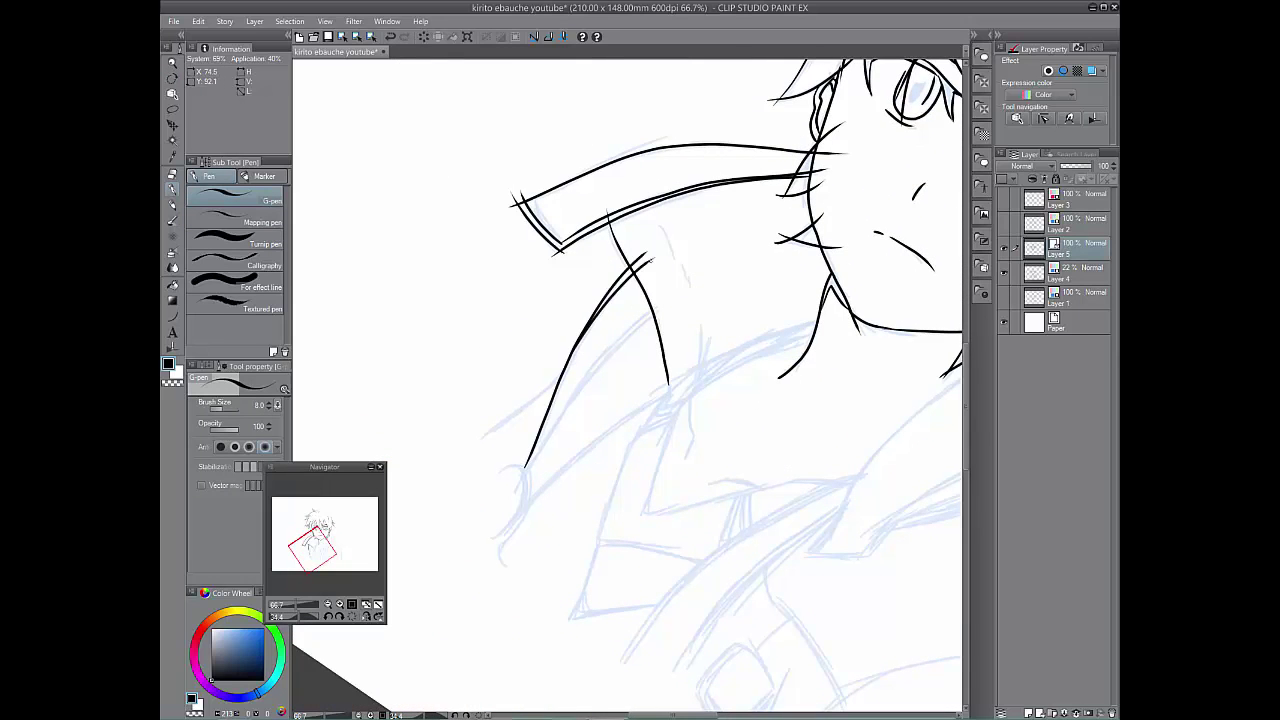
pyautogui.hotkey('ctrl', 'z')
pyautogui.moveTo(571, 357); pyautogui.dragTo(662, 249)
# Ink the inner edge of the left-hand shoulder stripe as a double line meeting the outer edge at its lower tip.
pyautogui.moveTo(526, 471); pyautogui.dragTo(688, 286)
pyautogui.hotkey('ctrl', 'z')
pyautogui.moveTo(551, 428)
pyautogui.mouseDown()
pyautogui.moveTo(711, 288)
pyautogui.moveTo(691, 289)
pyautogui.moveTo(704, 297)
pyautogui.mouseUp()
pyautogui.hotkey('ctrl', 'z')
pyautogui.hotkey('ctrl', 'z')
pyautogui.moveTo(527, 467); pyautogui.dragTo(691, 292)
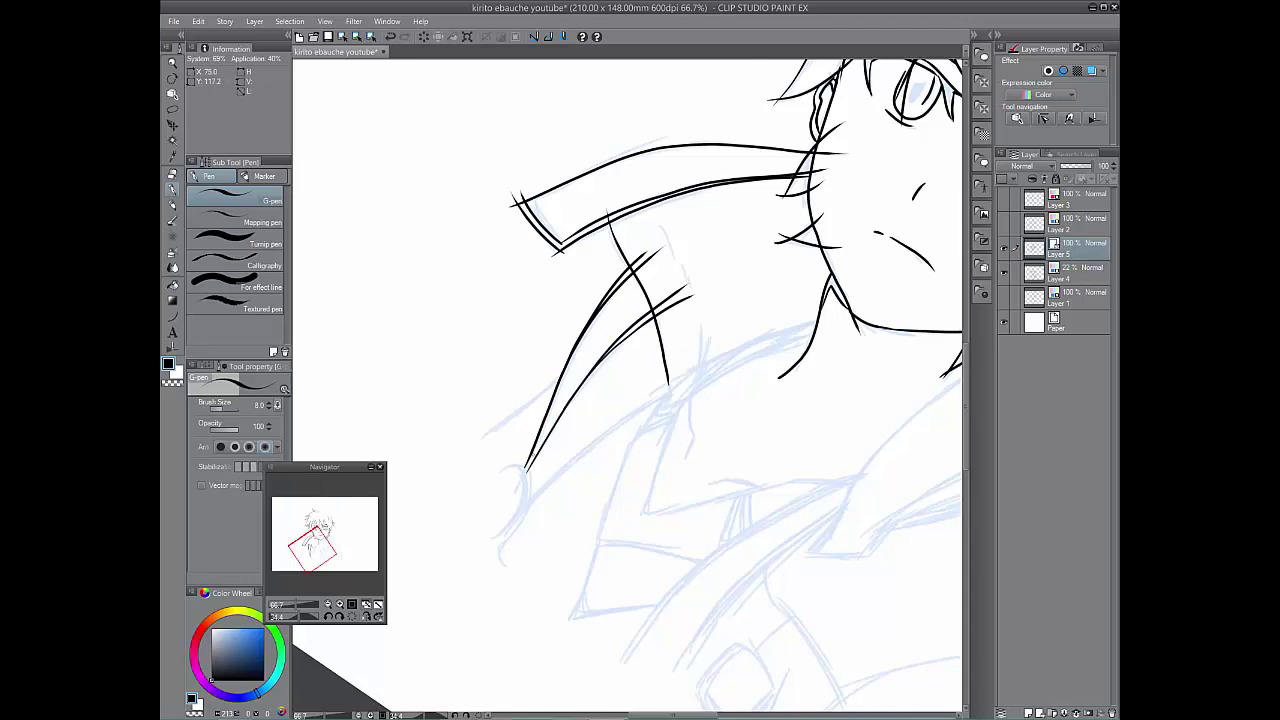
# Ink the outer line of the left-hand sleeve, and try the sleeve's lower and inner lines.
pyautogui.moveTo(526, 465); pyautogui.dragTo(578, 507)
pyautogui.moveTo(565, 406); pyautogui.dragTo(507, 562)
pyautogui.moveTo(559, 527)
pyautogui.mouseDown()
pyautogui.moveTo(585, 611)
pyautogui.moveTo(600, 557)
pyautogui.mouseUp()
pyautogui.hotkey('ctrl', 'z')
pyautogui.hotkey('ctrl', 'z')
pyautogui.hotkey('ctrl', 'z')
pyautogui.hotkey('ctrl', 'z')
pyautogui.hotkey('ctrl', 'z')
pyautogui.moveTo(669, 363); pyautogui.dragTo(600, 541)
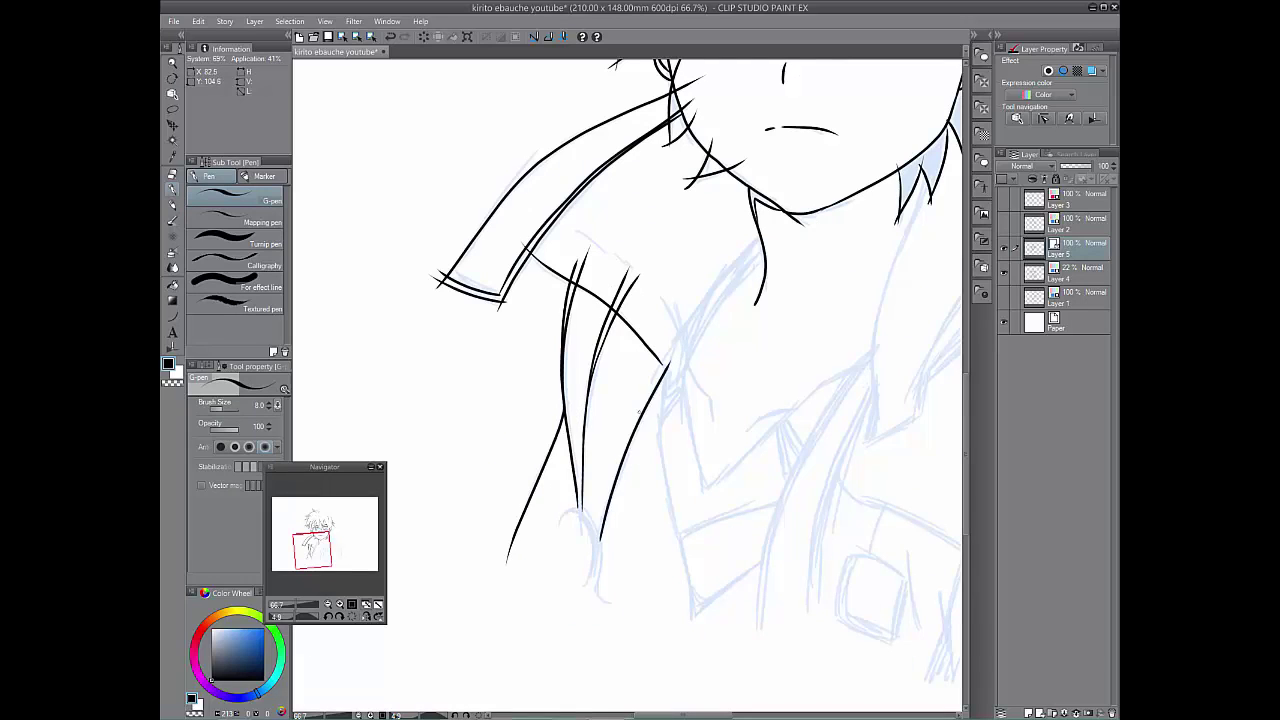
pyautogui.hotkey('ctrl', 'z')
# Ink the V-shaped neckline and the front edge and tip of the right-hand collar flap.
pyautogui.moveTo(762, 248)
pyautogui.mouseDown()
pyautogui.moveTo(683, 410)
pyautogui.moveTo(705, 487)
pyautogui.moveTo(874, 341)
pyautogui.mouseUp()
pyautogui.moveTo(844, 474); pyautogui.dragTo(598, 557)
pyautogui.moveTo(680, 253)
pyautogui.mouseDown()
pyautogui.moveTo(625, 518)
pyautogui.moveTo(672, 494)
pyautogui.moveTo(686, 449)
pyautogui.mouseUp()
pyautogui.moveTo(671, 469)
pyautogui.mouseDown()
pyautogui.moveTo(744, 396)
pyautogui.moveTo(817, 252)
pyautogui.moveTo(681, 411)
pyautogui.mouseUp()
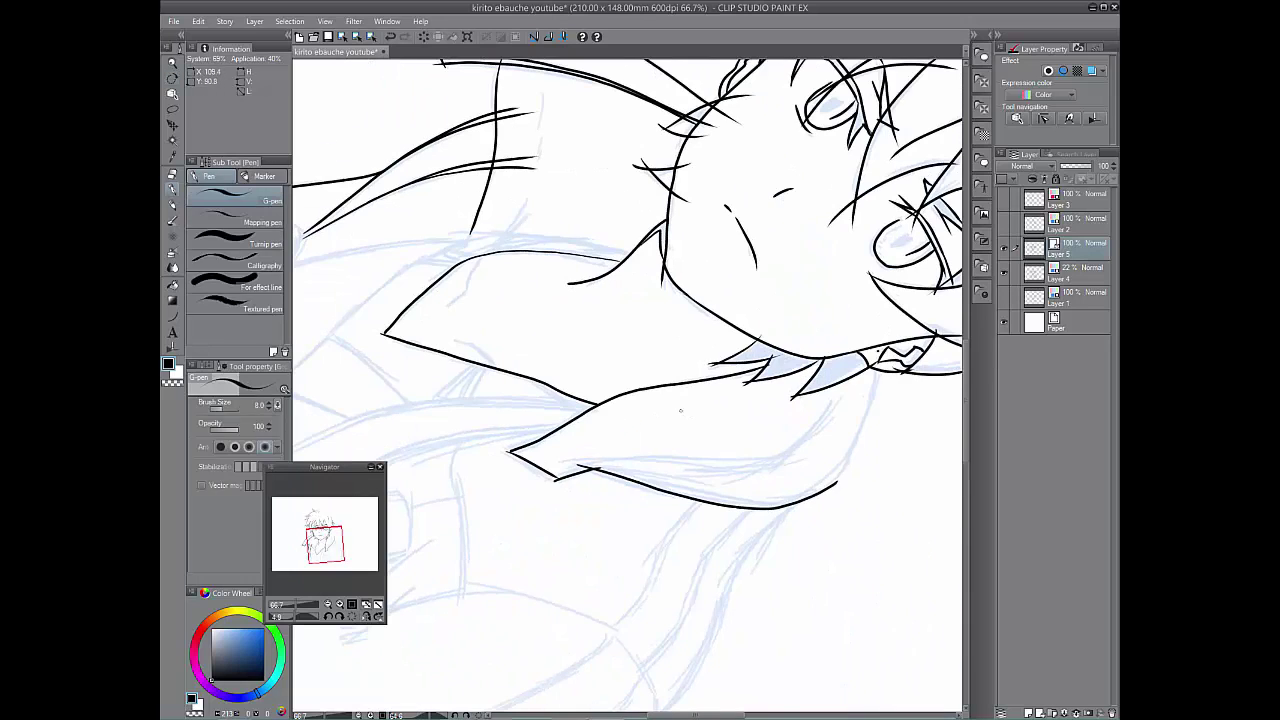
pyautogui.hotkey('ctrl', 'z')
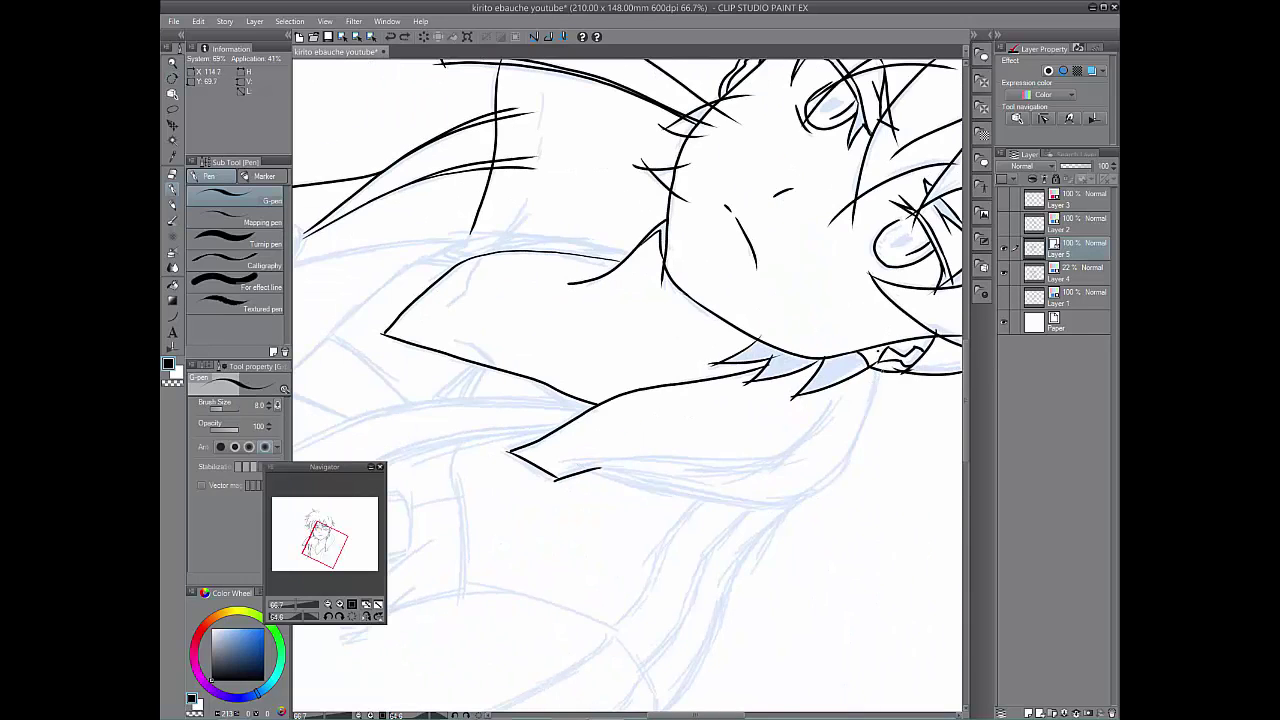
# Ink the outer edge of the right-hand collar flap from the ear down to its tip.
pyautogui.moveTo(880, 368); pyautogui.dragTo(773, 521)
pyautogui.moveTo(466, 601); pyautogui.dragTo(522, 568)
pyautogui.click(352, 617)
pyautogui.moveTo(681, 391)
pyautogui.mouseDown()
pyautogui.moveTo(830, 170)
pyautogui.moveTo(807, 158)
pyautogui.mouseUp()
pyautogui.hotkey('ctrl', 'z')
pyautogui.hotkey('ctrl', 'z')
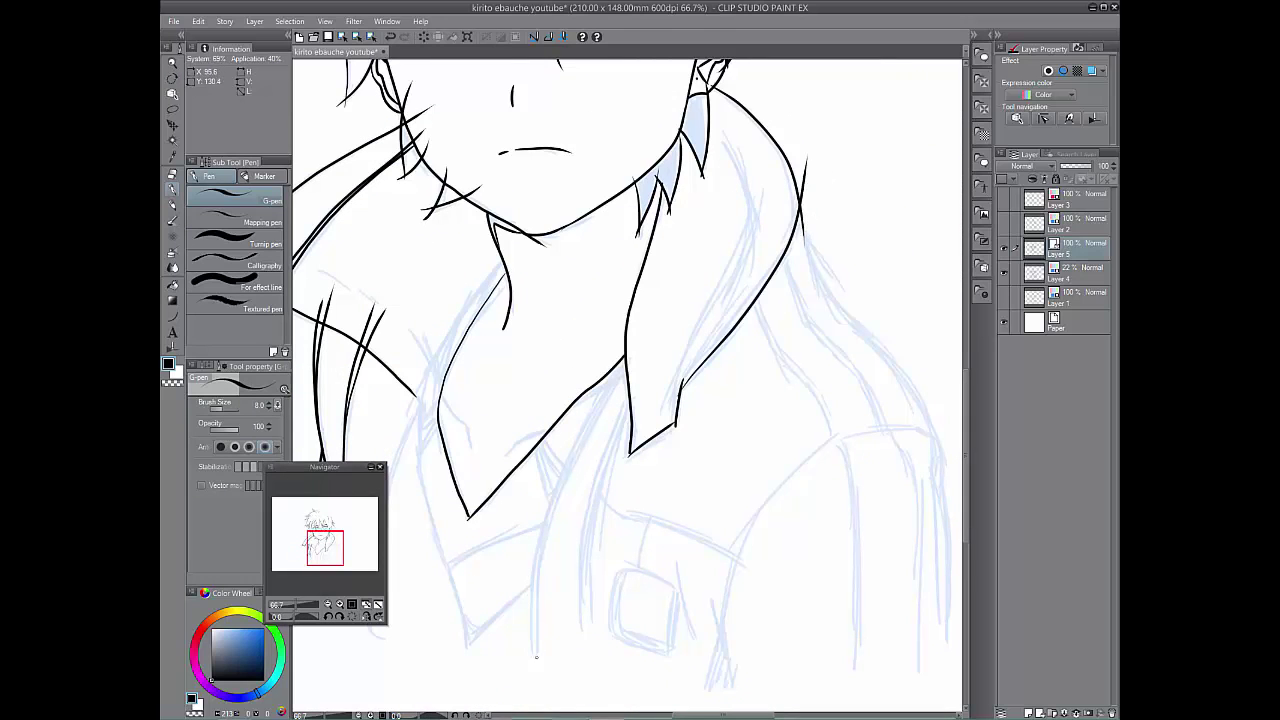
# Ink the double-lined stripe edges down the right-hand coat front and the small folds beside the neckline.
pyautogui.moveTo(537, 655)
pyautogui.mouseDown()
pyautogui.moveTo(646, 336)
pyautogui.moveTo(590, 420)
pyautogui.moveTo(662, 306)
pyautogui.mouseUp()
pyautogui.moveTo(581, 628)
pyautogui.mouseDown()
pyautogui.moveTo(594, 479)
pyautogui.moveTo(666, 335)
pyautogui.mouseUp()
pyautogui.moveTo(585, 585)
pyautogui.mouseDown()
pyautogui.moveTo(625, 421)
pyautogui.moveTo(670, 346)
pyautogui.mouseUp()
pyautogui.moveTo(537, 443); pyautogui.dragTo(551, 508)
pyautogui.moveTo(541, 441)
pyautogui.mouseDown()
pyautogui.moveTo(560, 482)
pyautogui.moveTo(561, 471)
pyautogui.mouseUp()
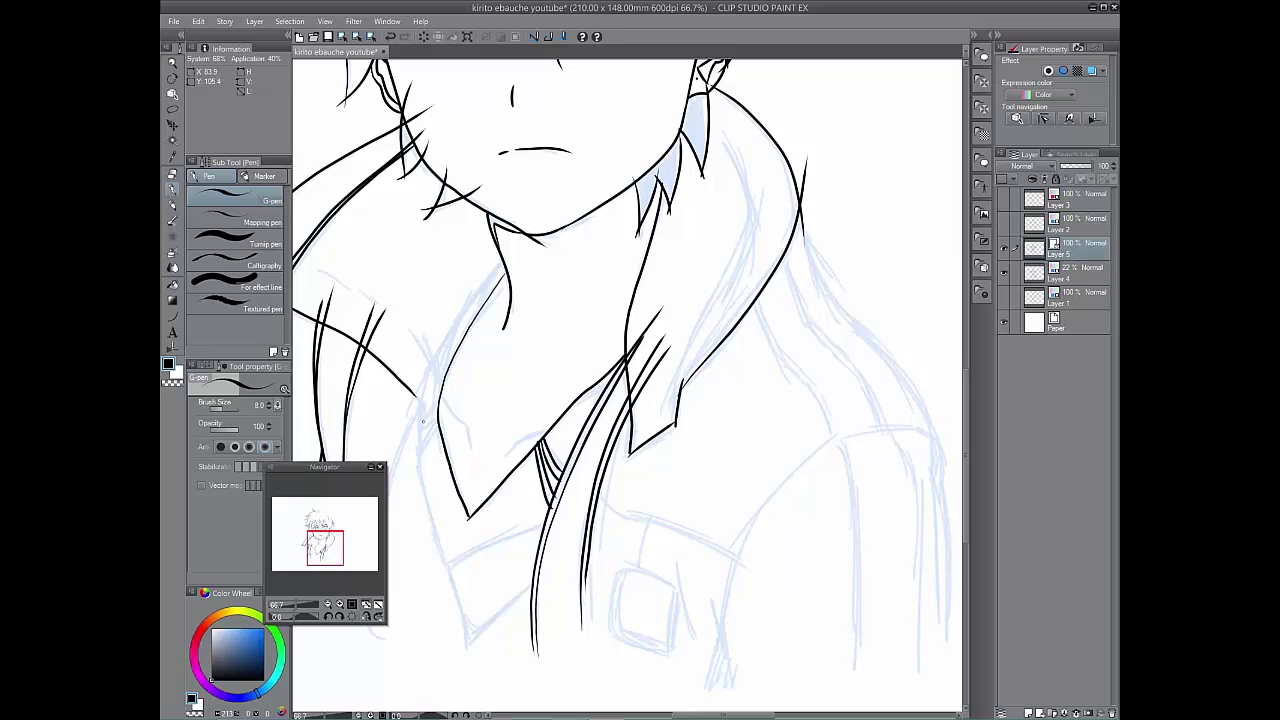
# Ink the short folds at the left-hand side of the neckline and the lower V of the shirt.
pyautogui.moveTo(446, 398); pyautogui.dragTo(420, 428)
pyautogui.moveTo(450, 404); pyautogui.dragTo(414, 470)
pyautogui.moveTo(466, 648)
pyautogui.mouseDown()
pyautogui.moveTo(420, 455)
pyautogui.moveTo(422, 378)
pyautogui.mouseUp()
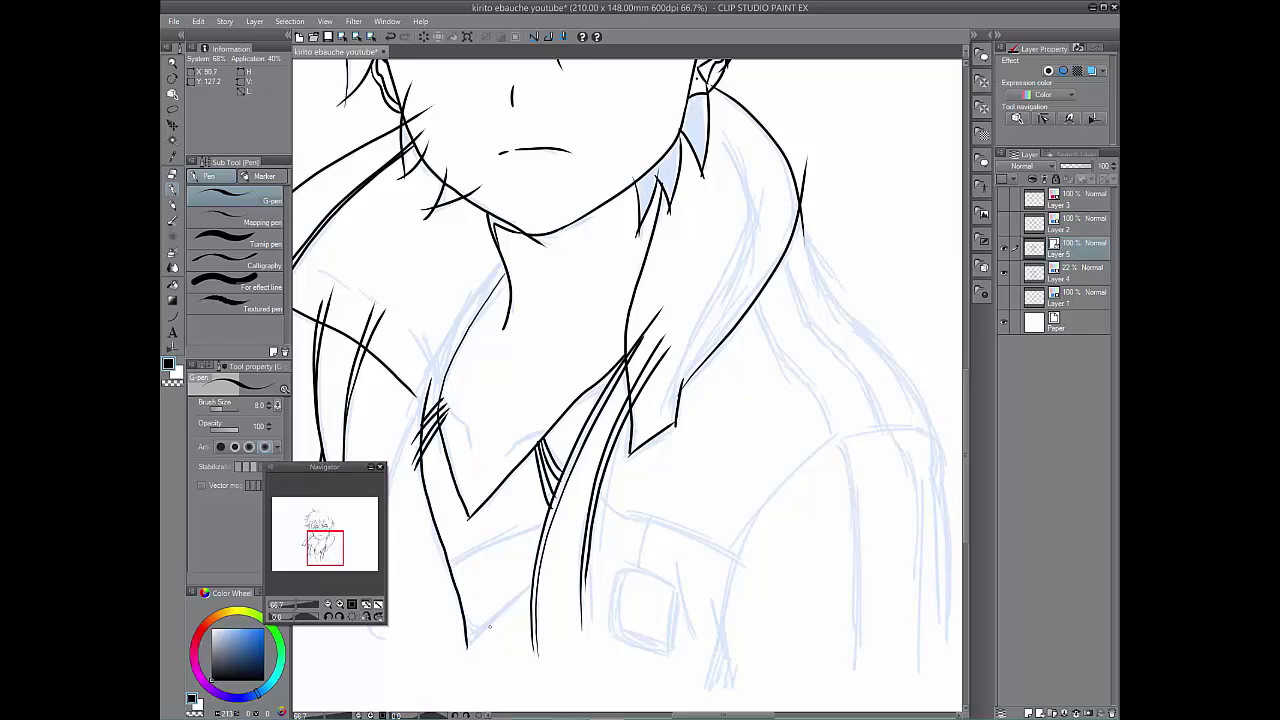
pyautogui.hotkey('ctrl', 'z')
pyautogui.moveTo(468, 640)
pyautogui.mouseDown()
pyautogui.moveTo(567, 551)
pyautogui.moveTo(660, 560)
pyautogui.mouseUp()
# Ink a double-lined band across the lower V of the shirt with the canvas rotated.
pyautogui.hotkey('shift', 'space')
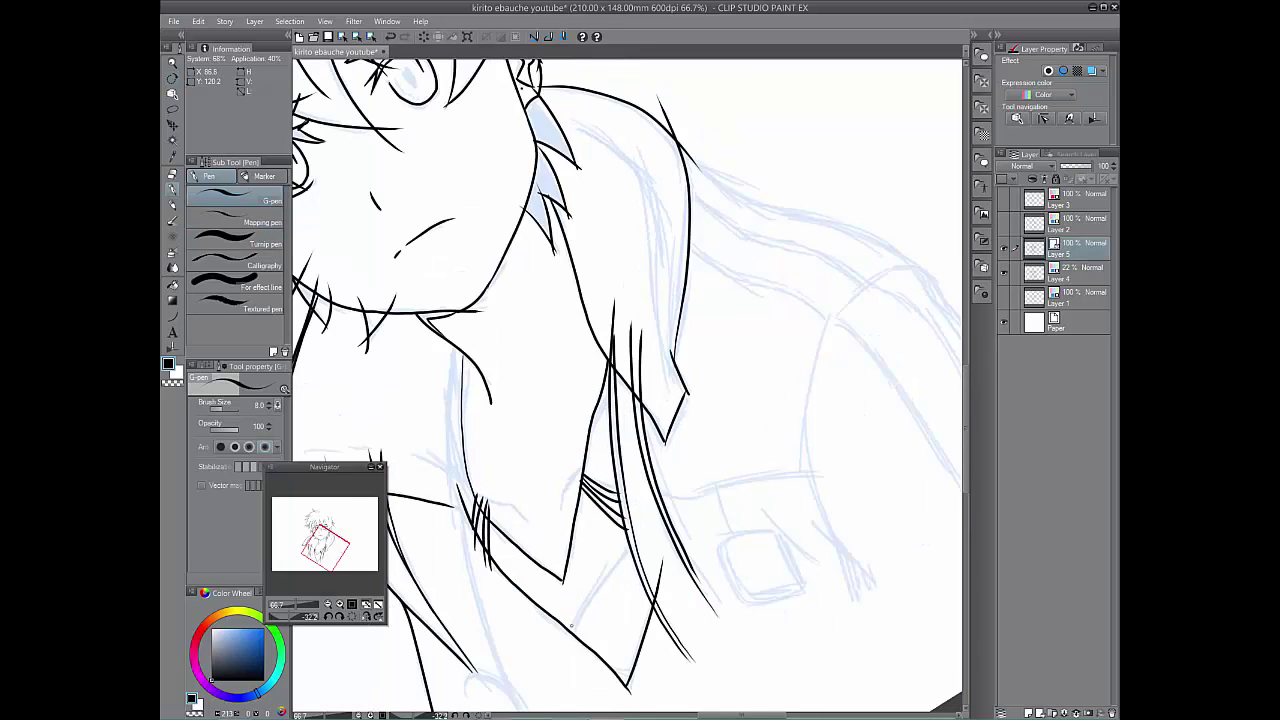
pyautogui.moveTo(570, 648); pyautogui.dragTo(645, 529)
pyautogui.moveTo(571, 638); pyautogui.dragTo(656, 514)
# Ink the left-hand front edge of the coat, working zoomed out to 33.3% with the canvas rotation reset.
pyautogui.click(328, 604)
pyautogui.click(328, 604)
pyautogui.click(352, 617)
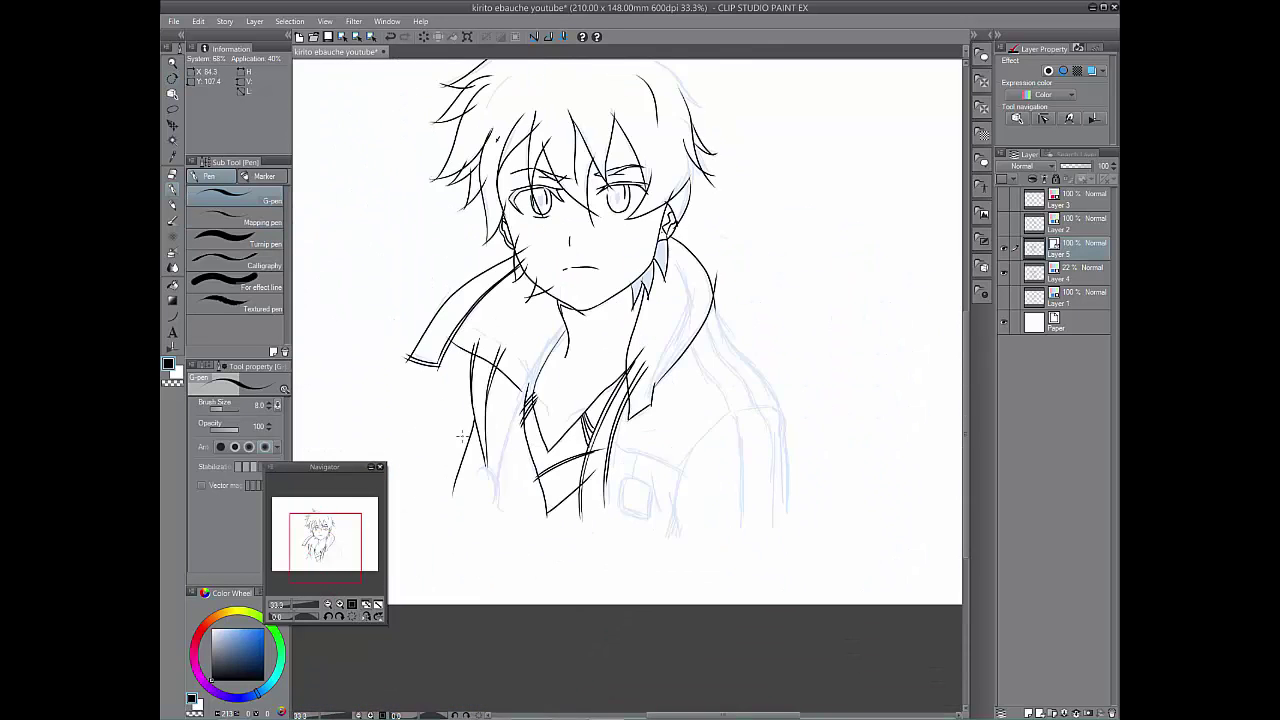
pyautogui.moveTo(344, 549); pyautogui.dragTo(338, 577)
pyautogui.moveTo(487, 544); pyautogui.dragTo(524, 430)
pyautogui.moveTo(482, 545)
pyautogui.mouseDown()
pyautogui.moveTo(533, 416)
pyautogui.moveTo(519, 436)
pyautogui.mouseUp()
pyautogui.hotkey('ctrl', 'z')
# Ink the chest seam running from the right-hand front stripe toward the arm.
pyautogui.click(329, 617)
pyautogui.click(329, 617)
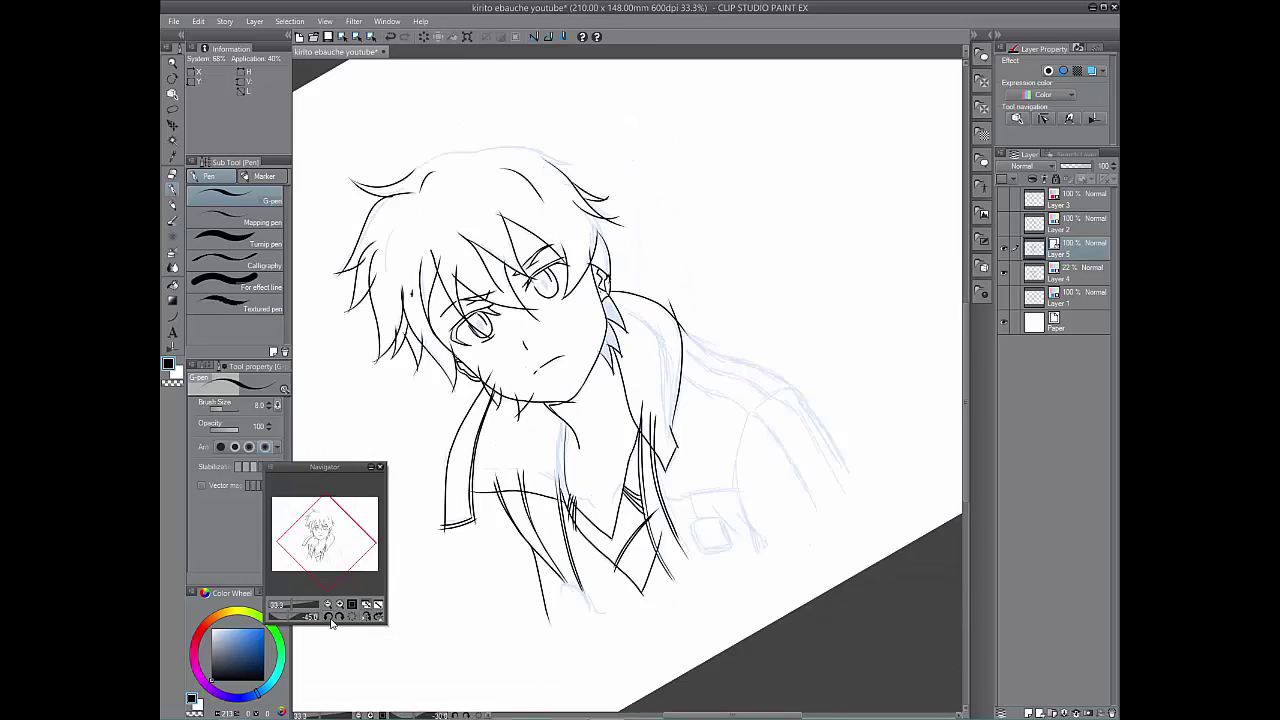
pyautogui.click(329, 617)
pyautogui.click(329, 617)
pyautogui.click(329, 617)
pyautogui.moveTo(737, 437); pyautogui.dragTo(782, 383)
pyautogui.hotkey('ctrl', 'z')
pyautogui.moveTo(731, 443); pyautogui.dragTo(788, 378)
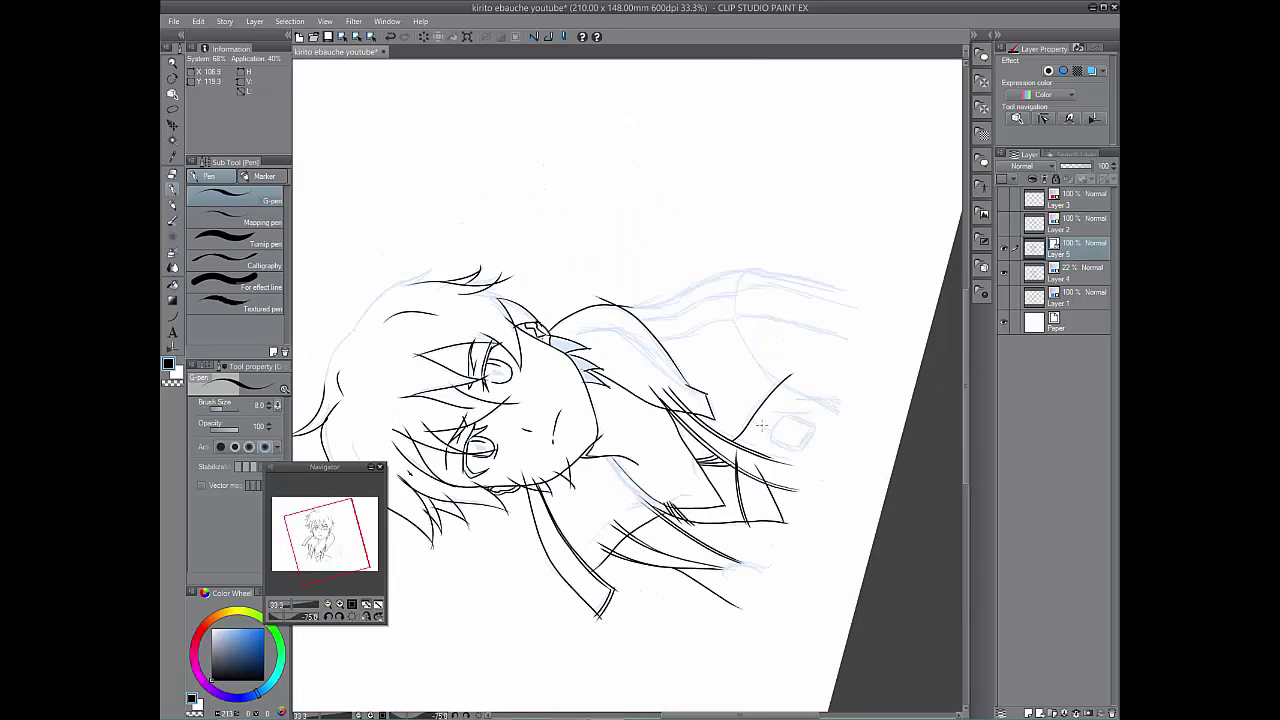
# Ink the small strap and the rounded square buckle below the chest seam.
pyautogui.moveTo(753, 420); pyautogui.dragTo(770, 432)
pyautogui.moveTo(766, 442)
pyautogui.mouseDown()
pyautogui.moveTo(788, 416)
pyautogui.moveTo(786, 466)
pyautogui.moveTo(615, 535)
pyautogui.moveTo(614, 573)
pyautogui.moveTo(639, 578)
pyautogui.moveTo(645, 541)
pyautogui.mouseUp()
pyautogui.hotkey('shift', 'space')
pyautogui.hotkey('ctrl', 'z')
pyautogui.hotkey('ctrl', 'z')
pyautogui.moveTo(618, 536)
pyautogui.mouseDown()
pyautogui.moveTo(616, 548)
pyautogui.moveTo(645, 541)
pyautogui.moveTo(653, 567)
pyautogui.mouseUp()
# Ink the right-hand armpit line, the sleeve seam and the outer contour of the shoulder and arm.
pyautogui.moveTo(664, 550); pyautogui.dragTo(673, 604)
pyautogui.moveTo(668, 568); pyautogui.dragTo(681, 511)
pyautogui.moveTo(673, 525)
pyautogui.mouseDown()
pyautogui.moveTo(730, 463)
pyautogui.moveTo(780, 468)
pyautogui.mouseUp()
pyautogui.moveTo(702, 356)
pyautogui.mouseDown()
pyautogui.moveTo(779, 492)
pyautogui.moveTo(779, 592)
pyautogui.mouseUp()
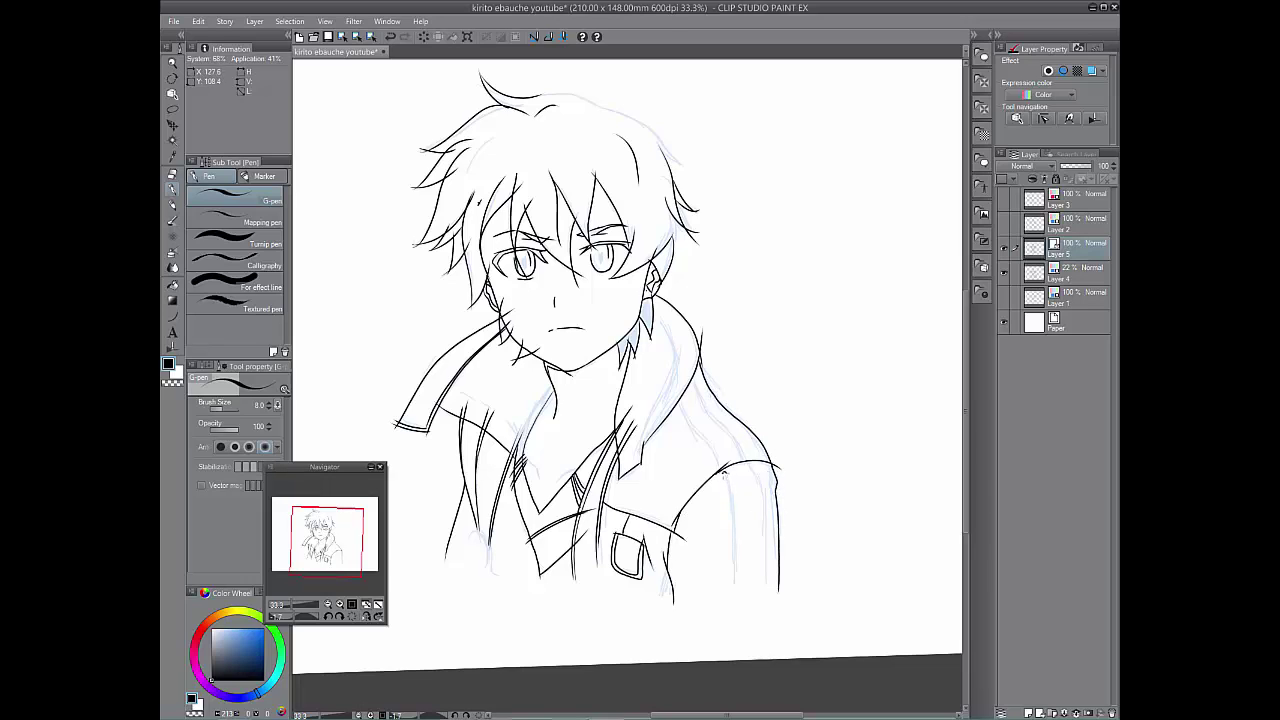
# Ink the double-lined stripe edges down the right-hand sleeve, starting at the sleeve seam.
pyautogui.moveTo(725, 473); pyautogui.dragTo(740, 622)
pyautogui.hotkey('ctrl', 'z')
pyautogui.hotkey('ctrl', 'z')
pyautogui.moveTo(745, 461); pyautogui.dragTo(772, 636)
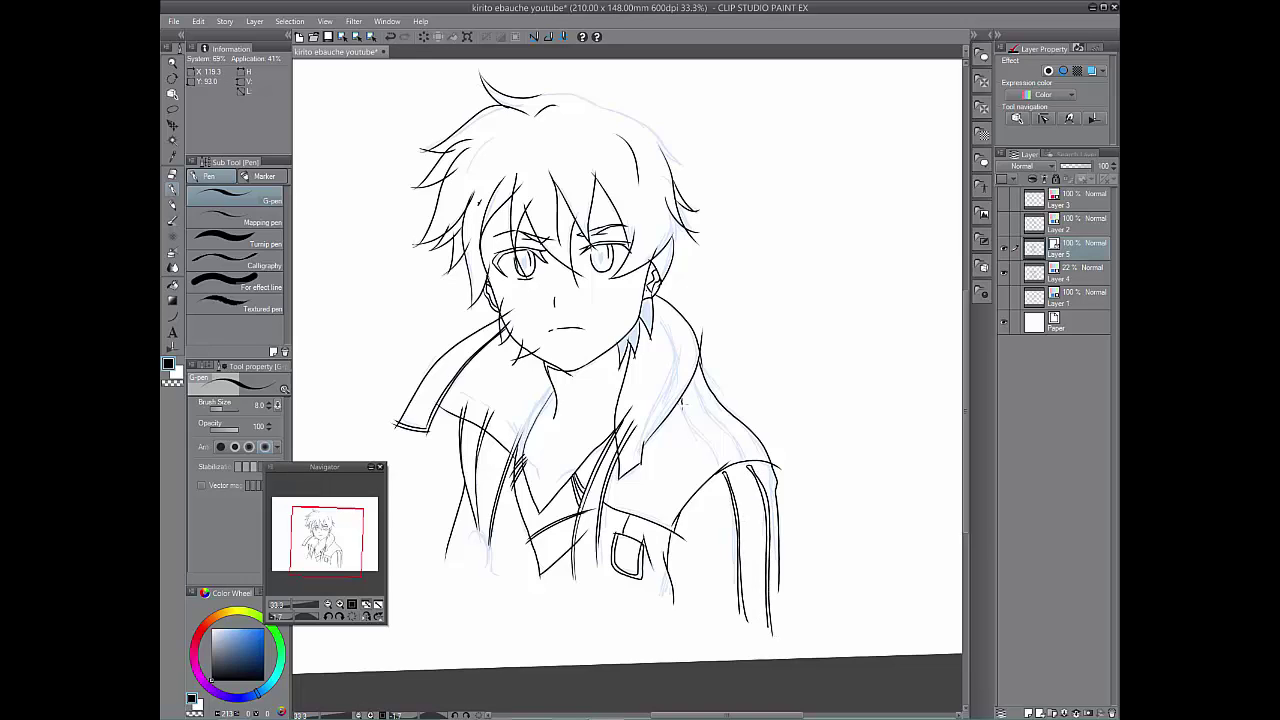
# Ink the double-lined stripe edges over the right-hand shoulder between the collar and the sleeve seam.
pyautogui.moveTo(683, 403); pyautogui.dragTo(717, 469)
pyautogui.moveTo(694, 378); pyautogui.dragTo(740, 461)
pyautogui.hotkey('ctrl', 'z')
pyautogui.moveTo(694, 372); pyautogui.dragTo(744, 458)
pyautogui.moveTo(694, 358); pyautogui.dragTo(736, 428)
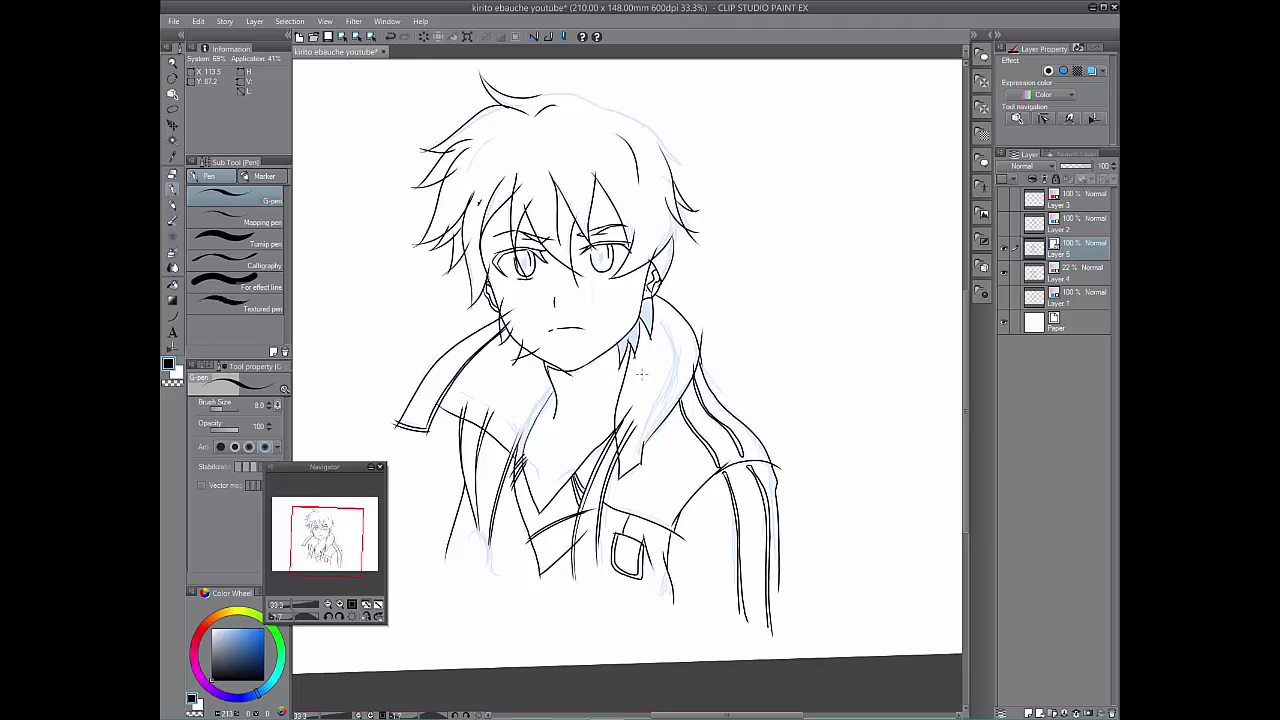
# Ink the left-hand inner collar edge and short creases at the armpit, chest strap and left-hand lapel.
pyautogui.moveTo(552, 388); pyautogui.dragTo(517, 451)
pyautogui.moveTo(674, 575); pyautogui.dragTo(666, 598)
pyautogui.moveTo(600, 530); pyautogui.dragTo(603, 577)
pyautogui.moveTo(507, 416); pyautogui.dragTo(519, 441)
# Ink the hair's crown outline from the cowlick over to the right-hand side of the head.
pyautogui.moveTo(350, 537); pyautogui.dragTo(348, 512)
pyautogui.moveTo(295, 617); pyautogui.dragTo(281, 617)
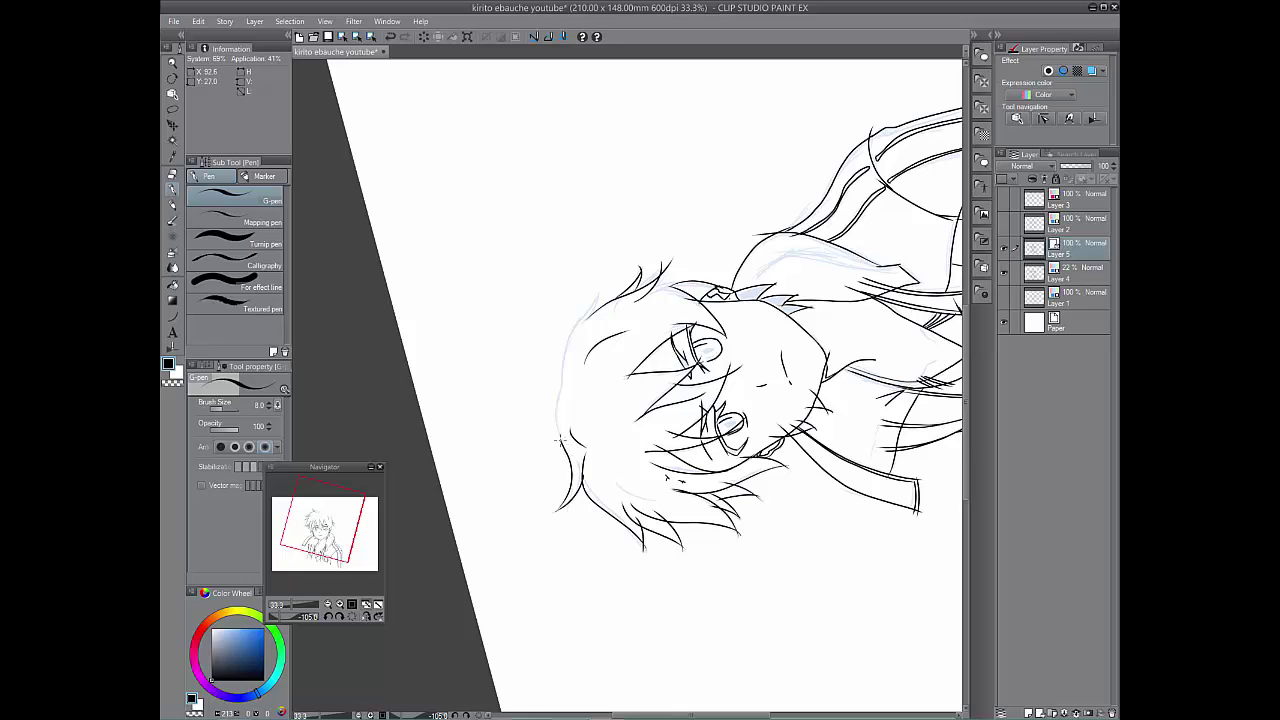
pyautogui.moveTo(560, 438)
pyautogui.mouseDown()
pyautogui.moveTo(565, 348)
pyautogui.moveTo(606, 280)
pyautogui.mouseUp()
pyautogui.click(359, 617)
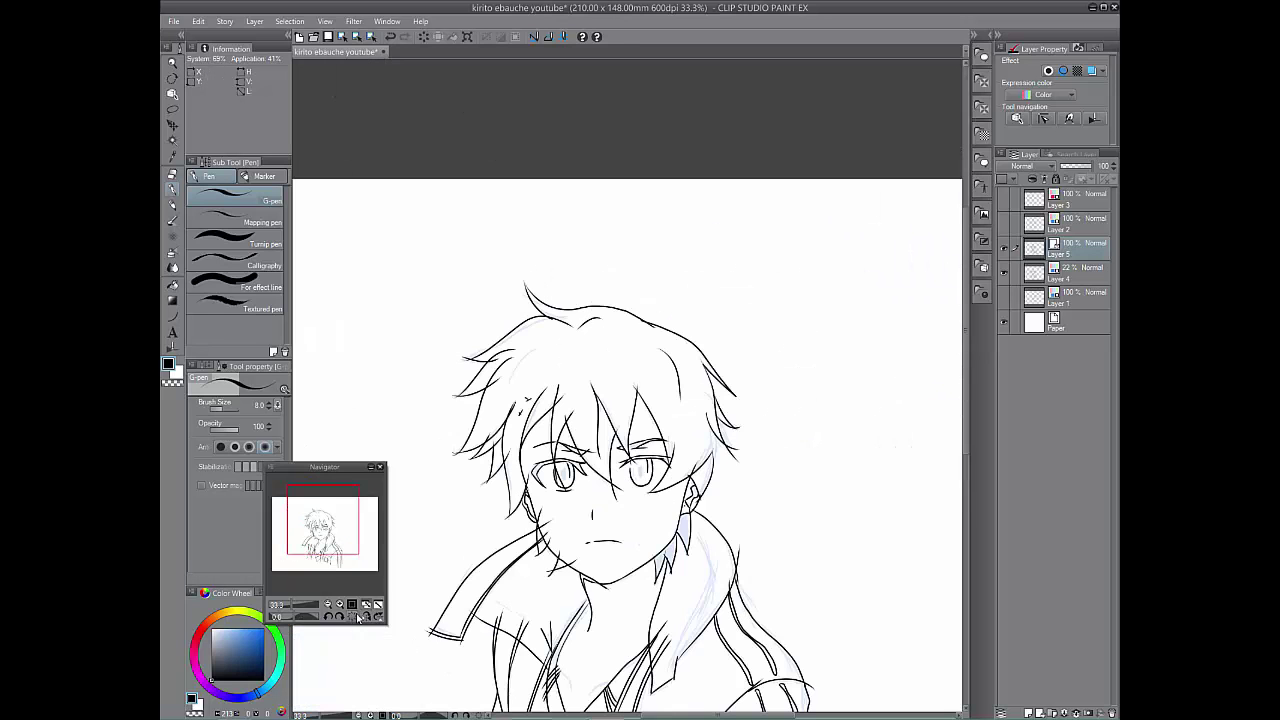
# Ink the back hair contour between the right-hand hair tips and the ear, replacing the first stroke.
pyautogui.moveTo(337, 505); pyautogui.dragTo(337, 541)
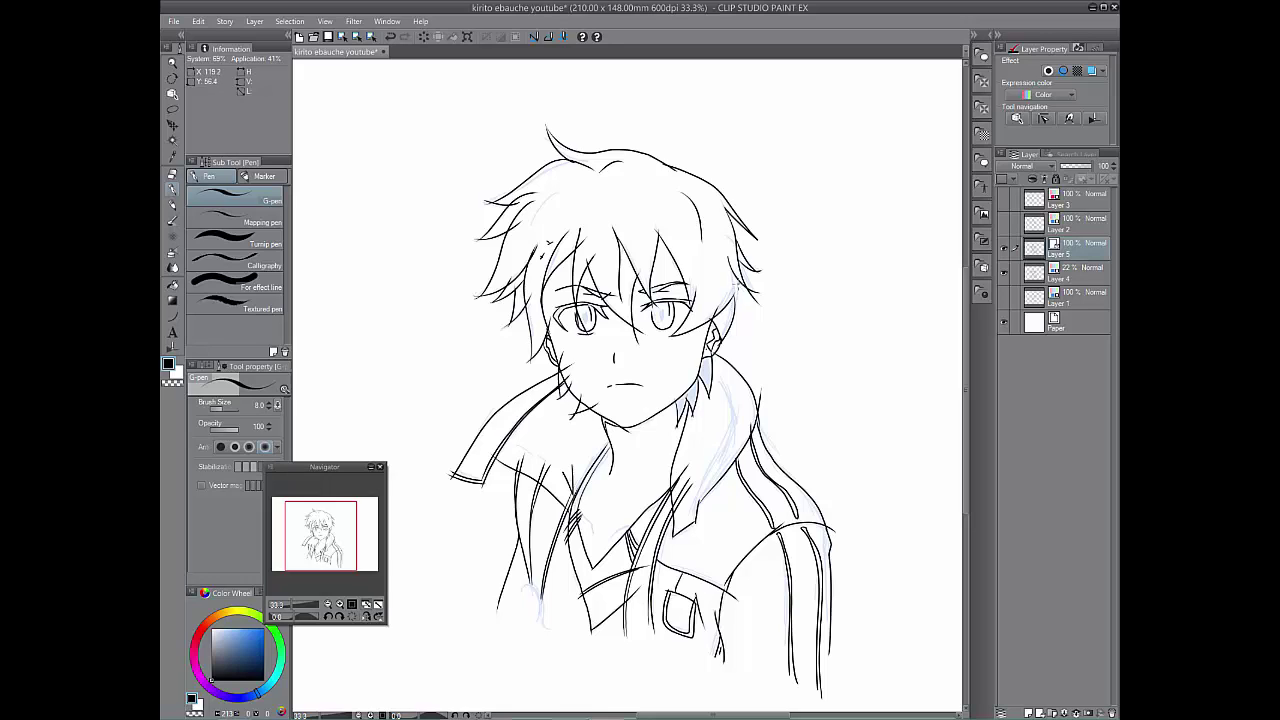
pyautogui.moveTo(735, 281); pyautogui.dragTo(733, 309)
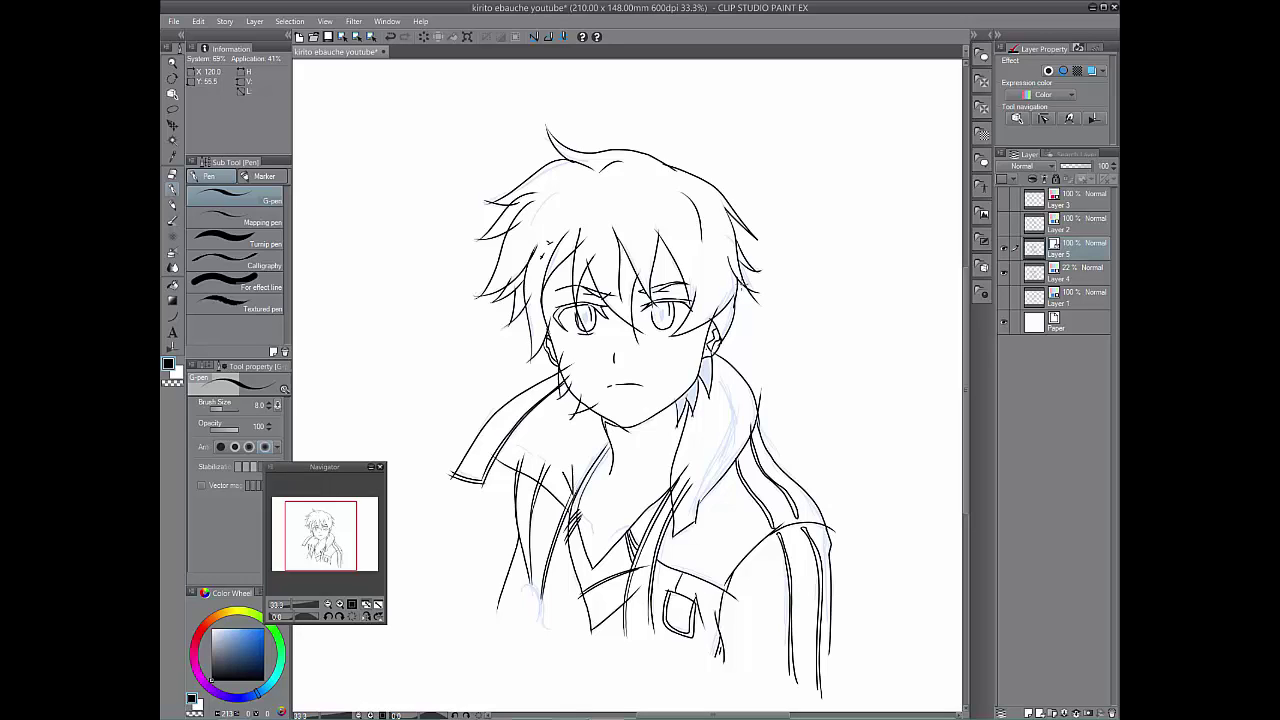
pyautogui.click(391, 37)
pyautogui.moveTo(739, 275); pyautogui.dragTo(734, 312)
# Ink a short curved strand inside the hair above the left-hand locks, replacing the first stroke.
pyautogui.moveTo(342, 536)
pyautogui.mouseDown()
pyautogui.moveTo(349, 514)
pyautogui.moveTo(335, 512)
pyautogui.moveTo(335, 526)
pyautogui.mouseUp()
pyautogui.click(340, 604)
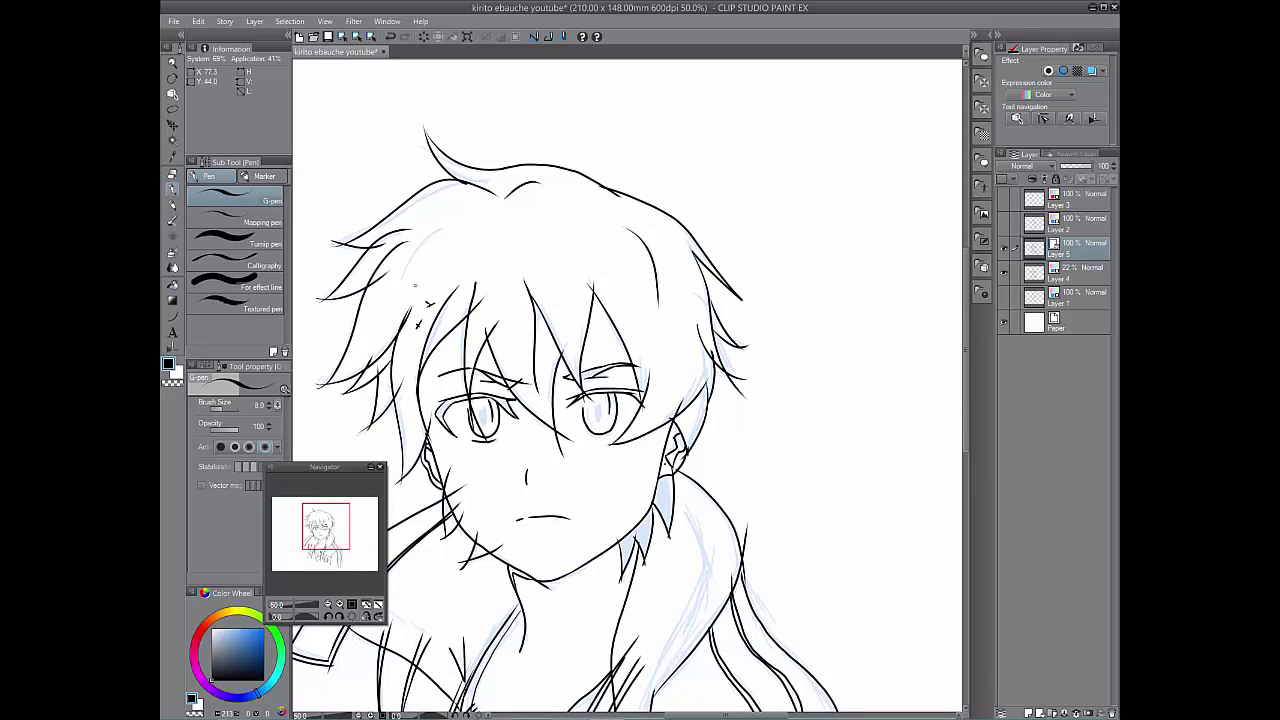
pyautogui.click(390, 38)
pyautogui.moveTo(402, 284); pyautogui.dragTo(447, 232)
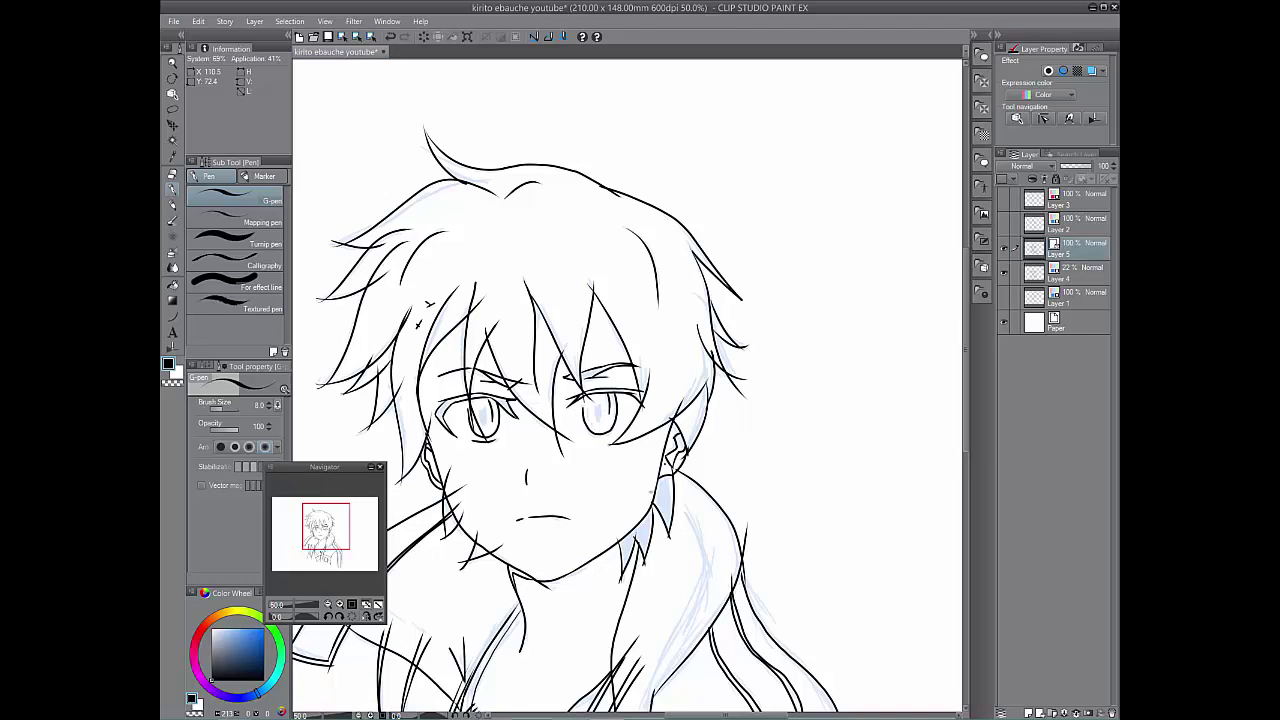
# Ink the double-lined oval ring at the lower end of the left-hand coat strap.
pyautogui.moveTo(338, 525)
pyautogui.mouseDown()
pyautogui.moveTo(347, 556)
pyautogui.moveTo(335, 553)
pyautogui.mouseUp()
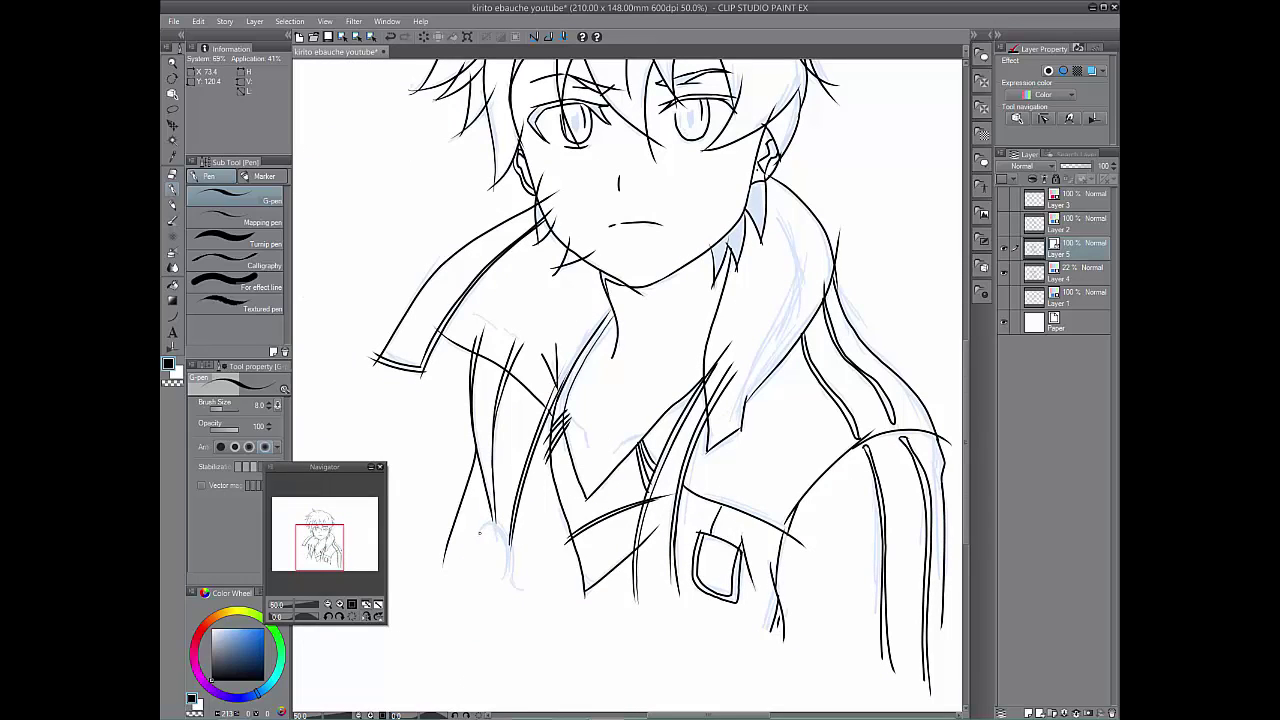
pyautogui.moveTo(507, 565); pyautogui.dragTo(499, 579)
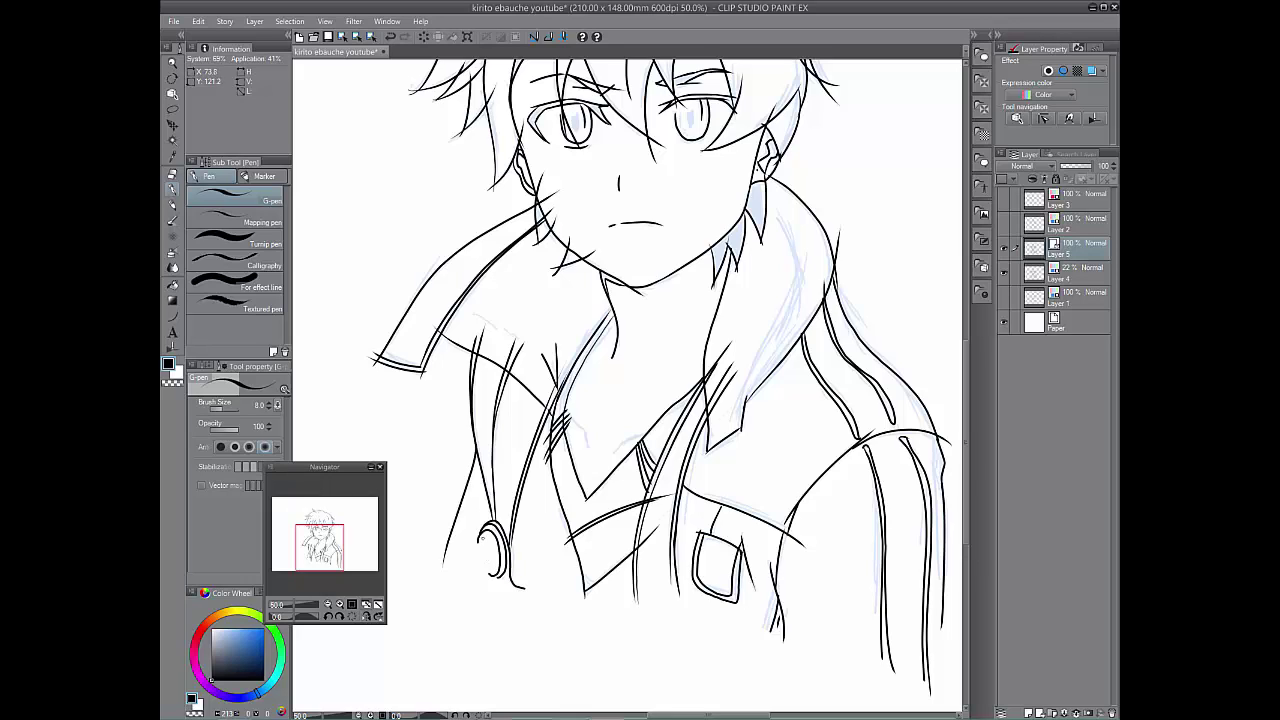
pyautogui.moveTo(490, 535); pyautogui.dragTo(492, 571)
pyautogui.click(390, 37)
pyautogui.moveTo(483, 537); pyautogui.dragTo(491, 525)
# Select the Vector eraser, move the Navigator clear of its settings and use the erase-up-to-intersection mode.
pyautogui.moveTo(334, 561); pyautogui.dragTo(335, 545)
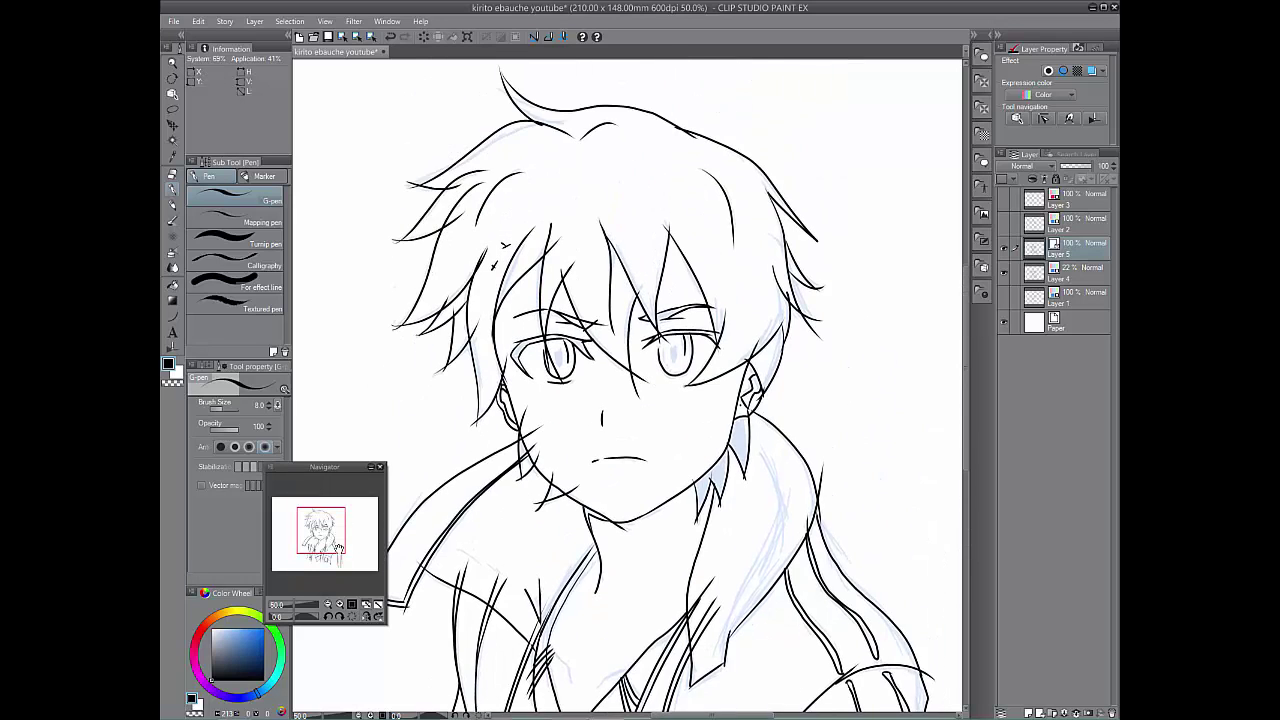
pyautogui.click(327, 604)
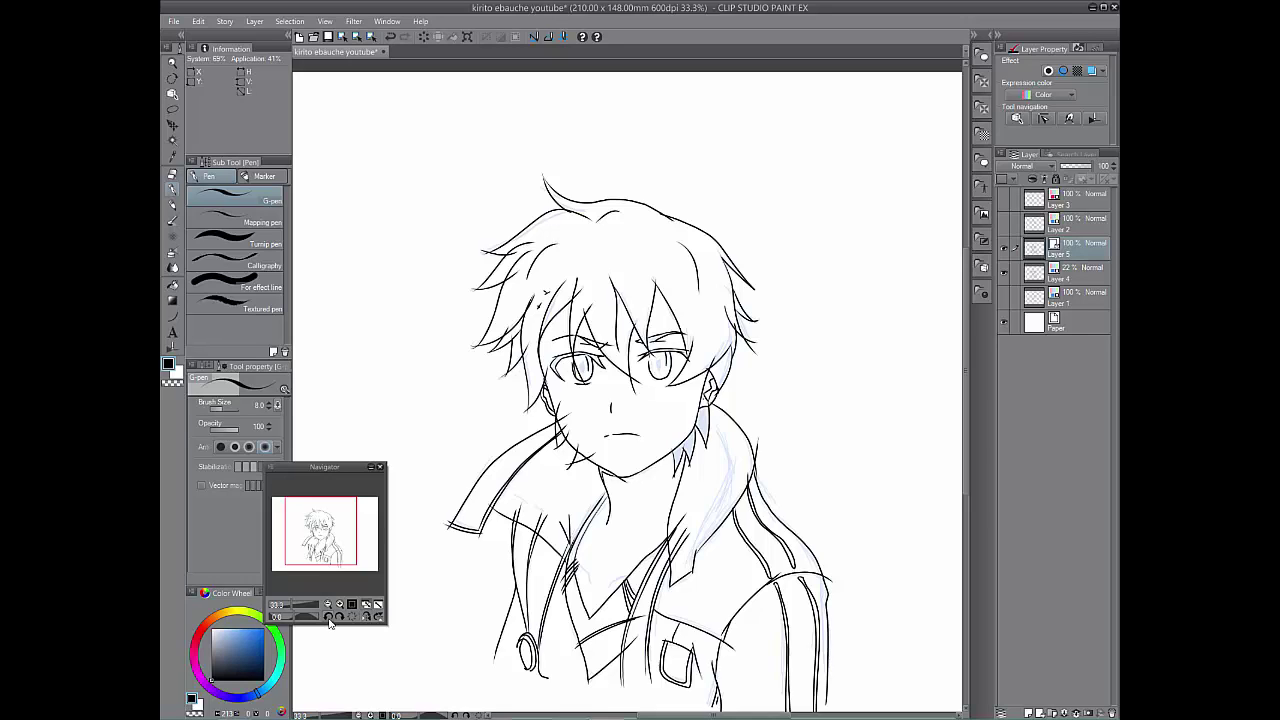
pyautogui.click(178, 176)
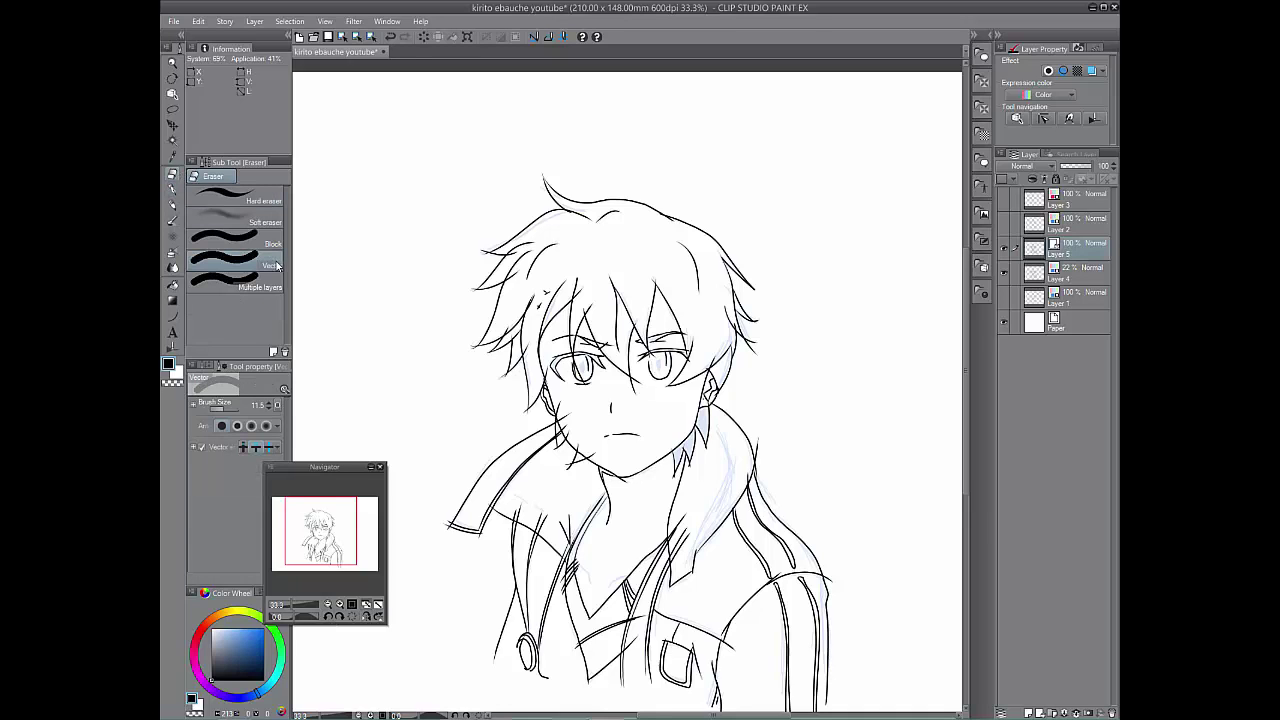
pyautogui.click(341, 605)
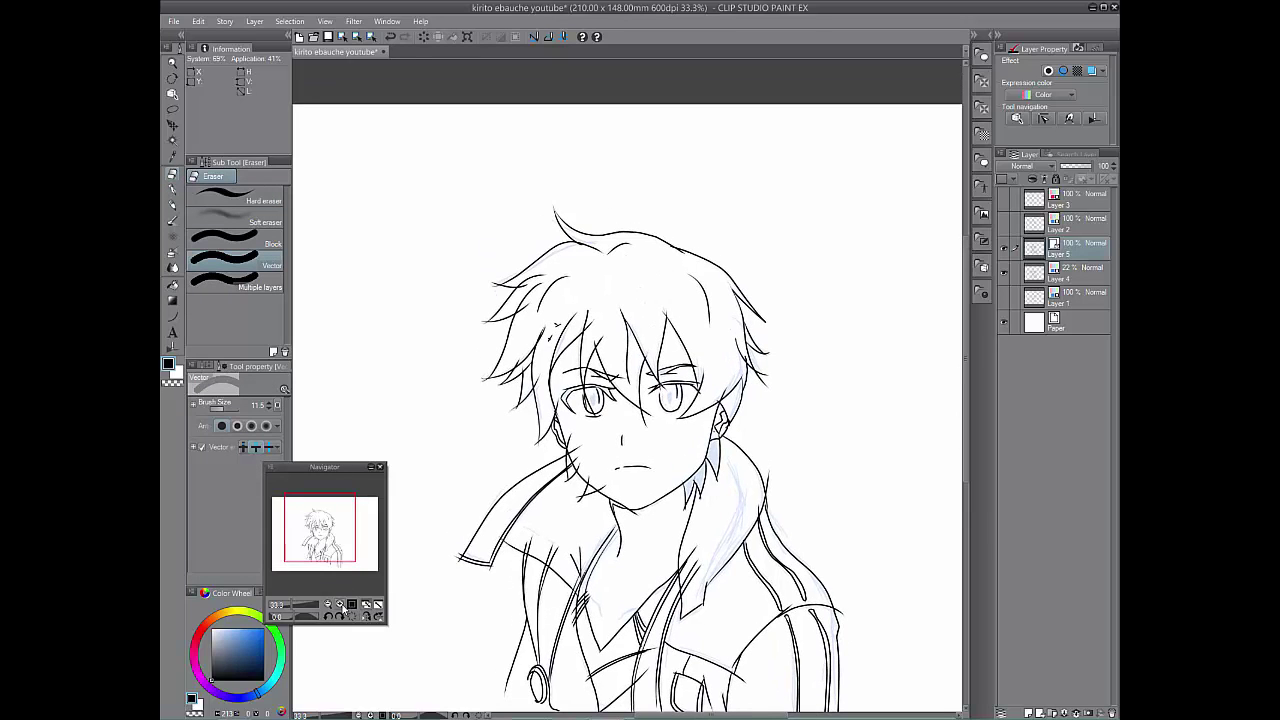
pyautogui.click(341, 605)
pyautogui.moveTo(330, 538)
pyautogui.mouseDown()
pyautogui.moveTo(317, 562)
pyautogui.moveTo(318, 543)
pyautogui.mouseUp()
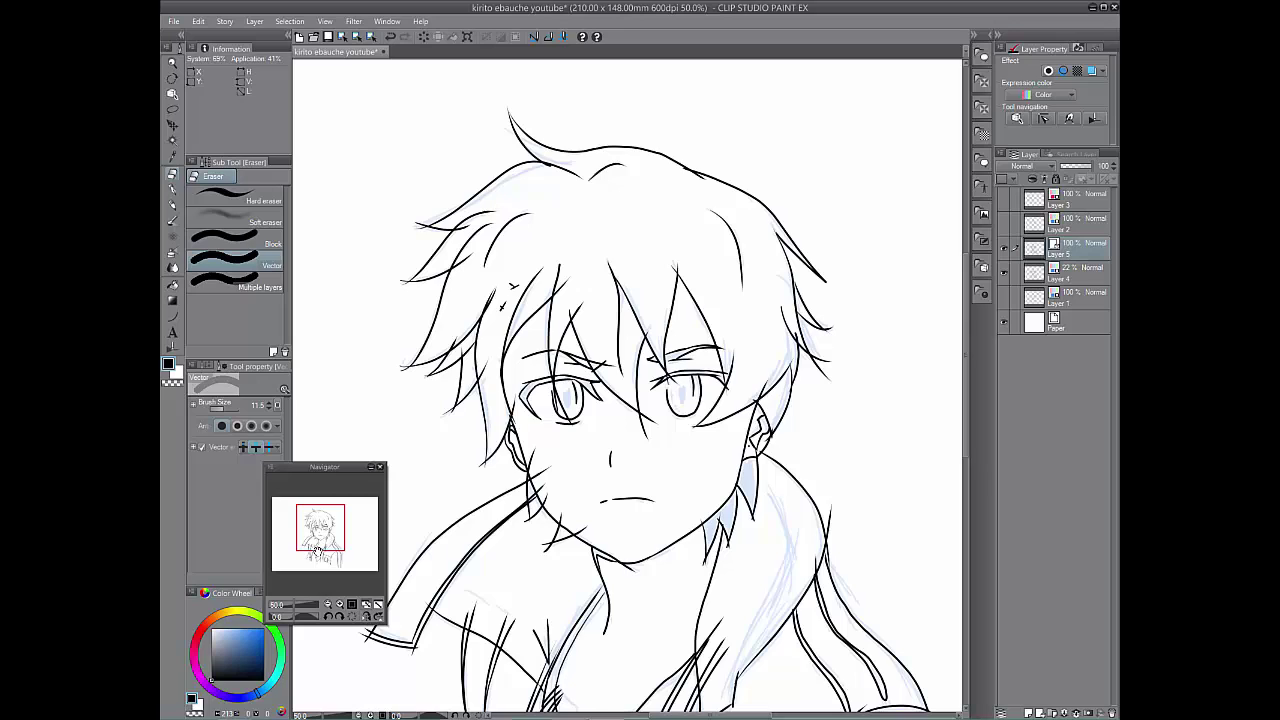
pyautogui.click(262, 237)
pyautogui.click(264, 216)
pyautogui.click(268, 197)
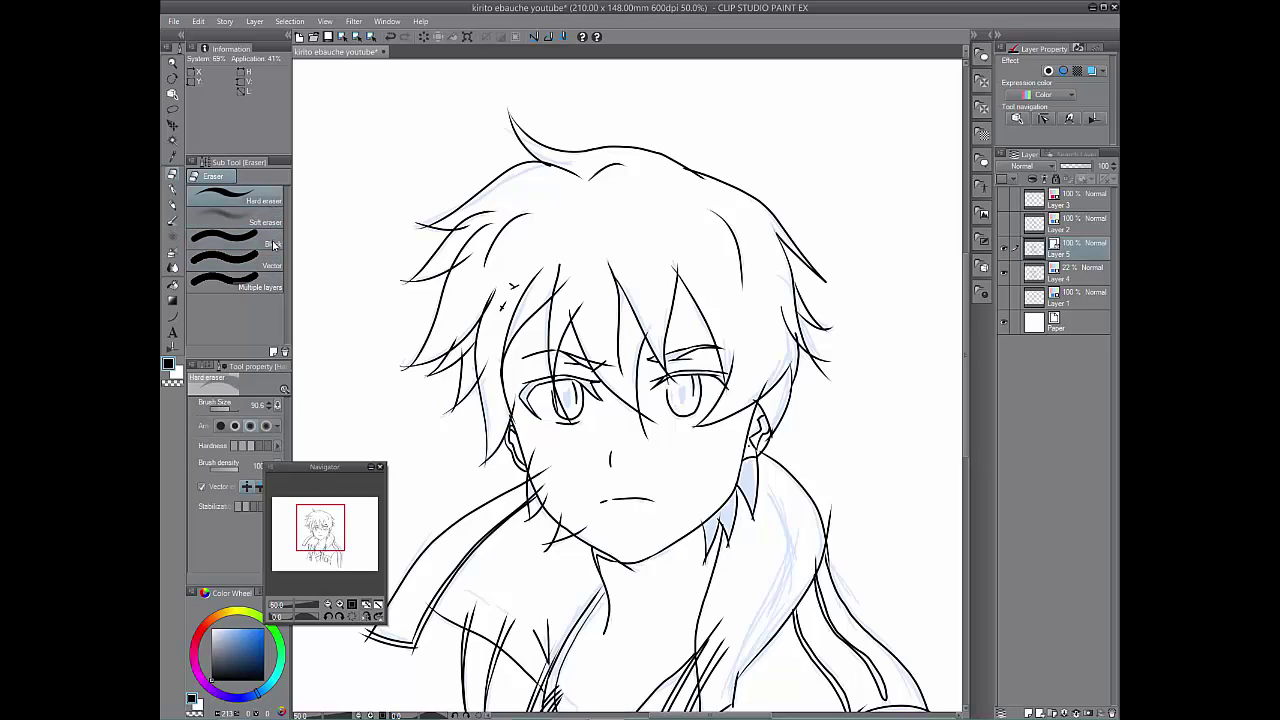
pyautogui.click(276, 261)
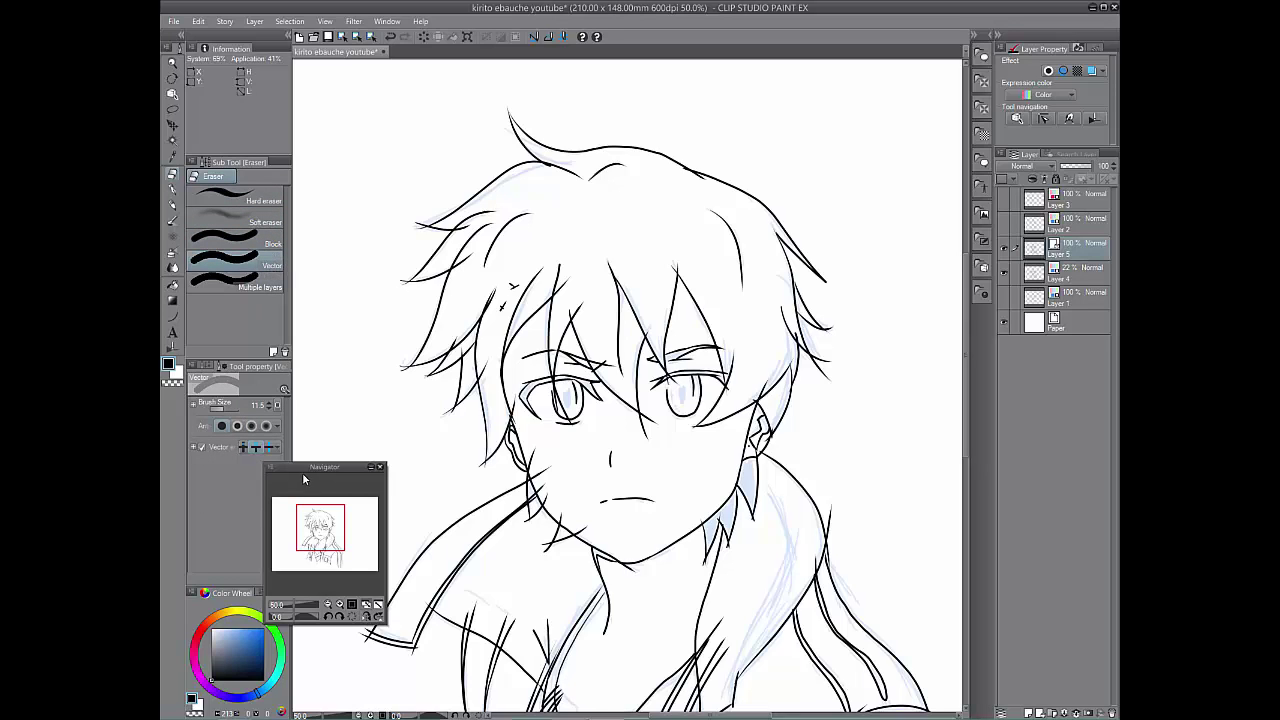
pyautogui.moveTo(302, 466); pyautogui.dragTo(306, 494)
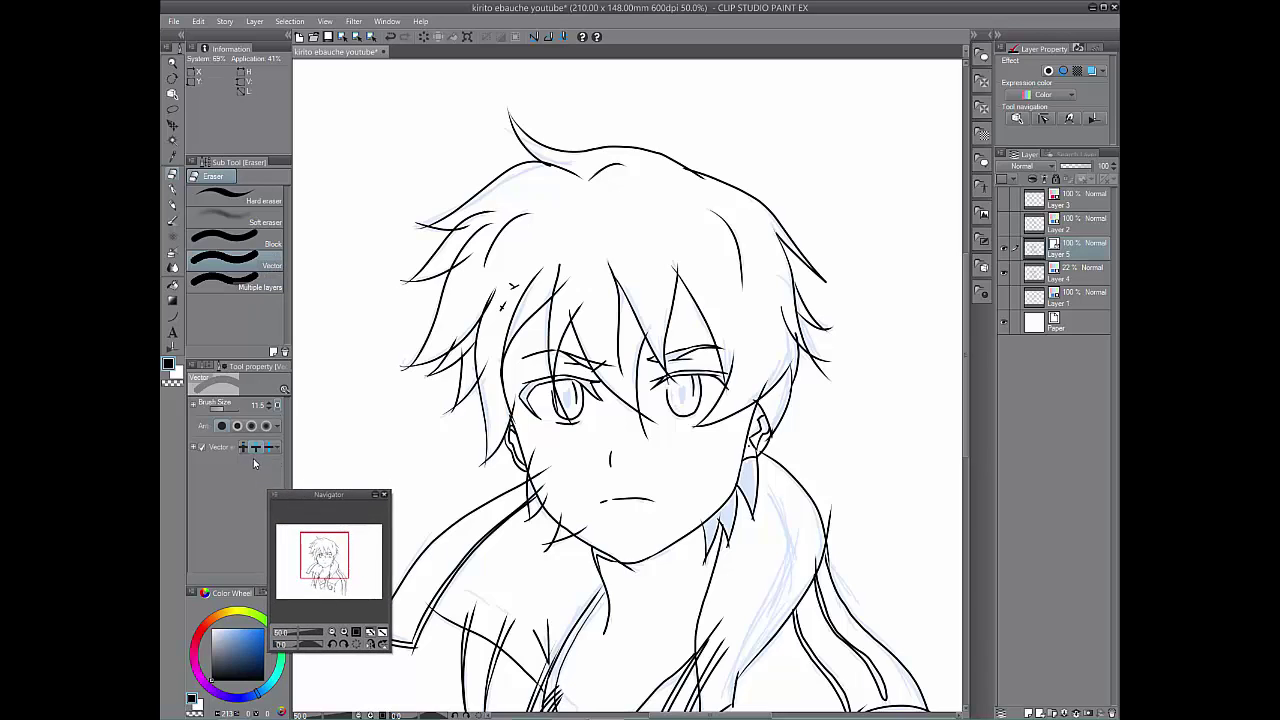
pyautogui.click(245, 448)
pyautogui.click(260, 449)
# Erase the overshooting line ends on the right-hand hair tips, the fringe strands and the inner left-hand locks.
pyautogui.moveTo(331, 574); pyautogui.dragTo(335, 548)
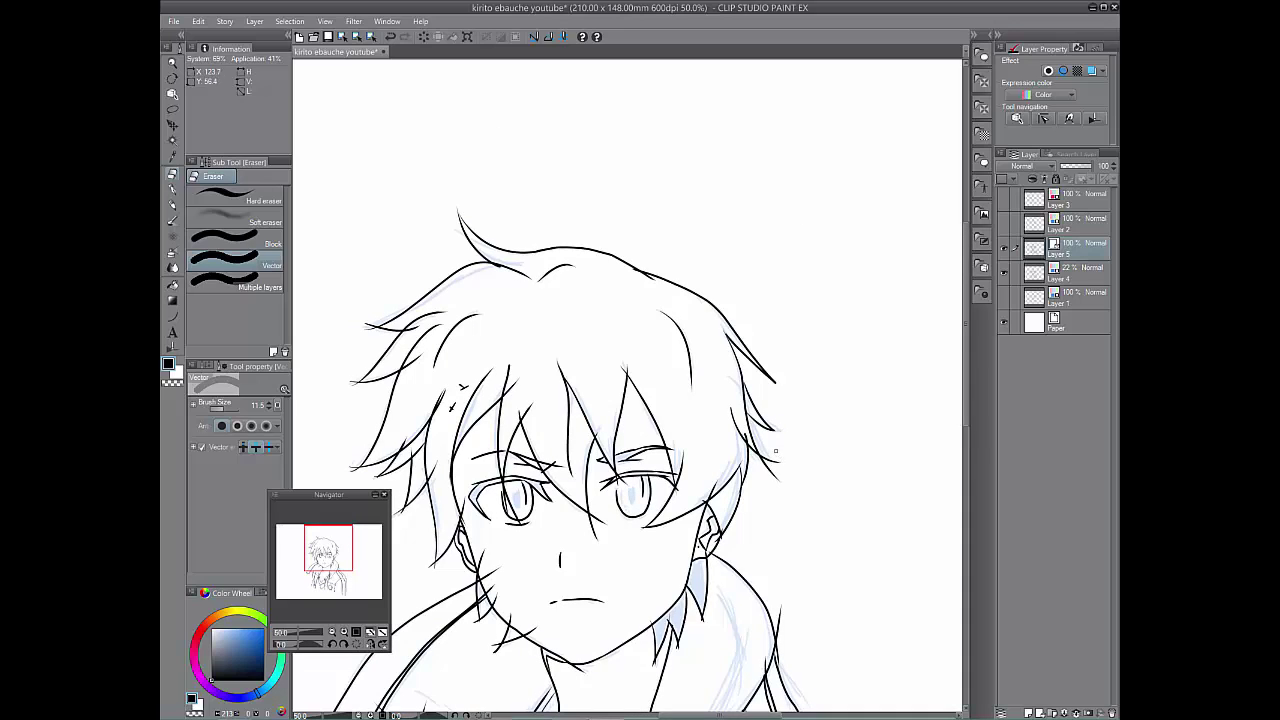
pyautogui.moveTo(776, 451)
pyautogui.mouseDown()
pyautogui.moveTo(772, 485)
pyautogui.moveTo(744, 445)
pyautogui.mouseUp()
pyautogui.click(391, 37)
pyautogui.click(344, 632)
pyautogui.moveTo(348, 577); pyautogui.dragTo(347, 583)
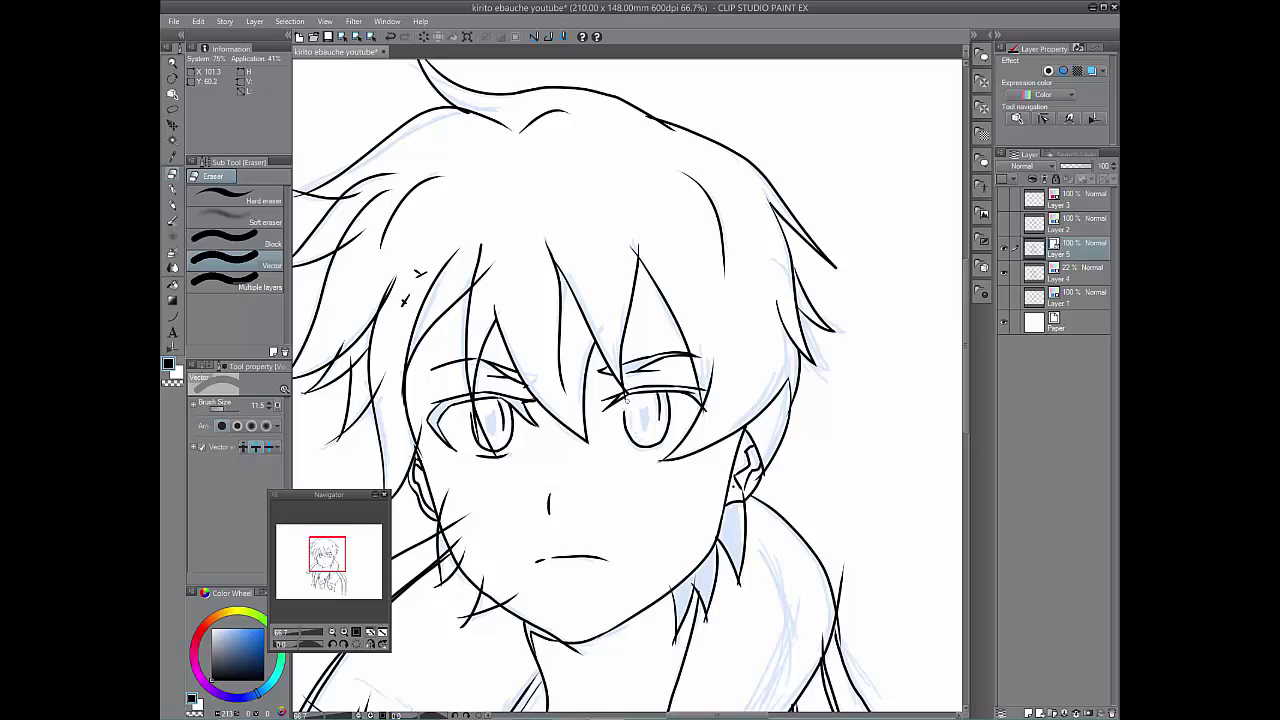
pyautogui.click(632, 244)
pyautogui.click(477, 284)
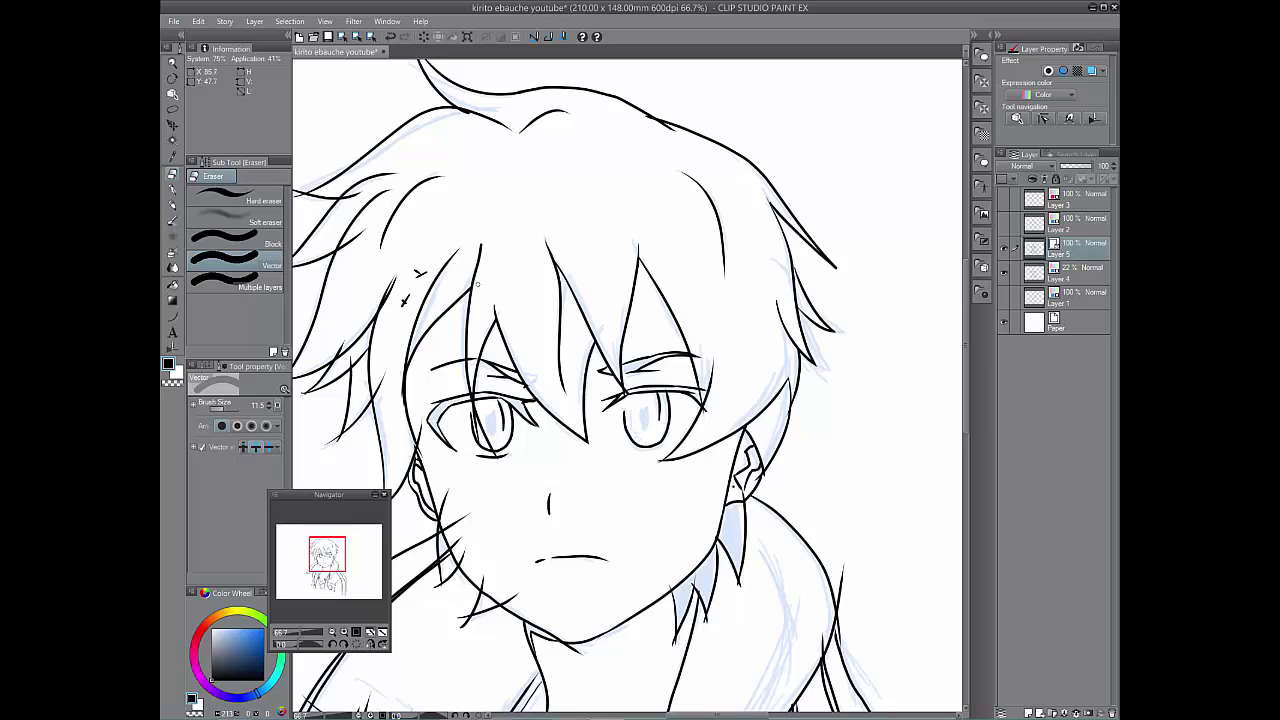
pyautogui.click(379, 384)
pyautogui.click(346, 342)
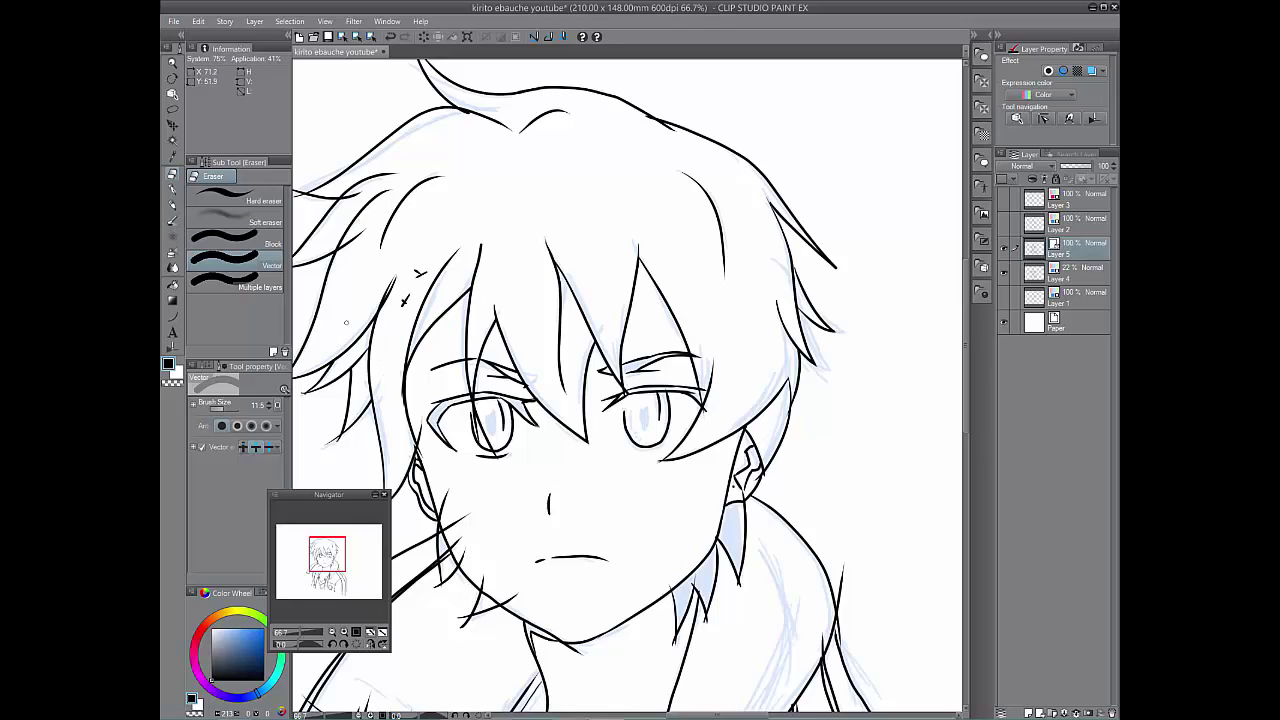
pyautogui.click(340, 445)
# Erase the overshooting line ends on the outer left-hand hair tips and at the base of the cowlick.
pyautogui.moveTo(340, 546); pyautogui.dragTo(332, 541)
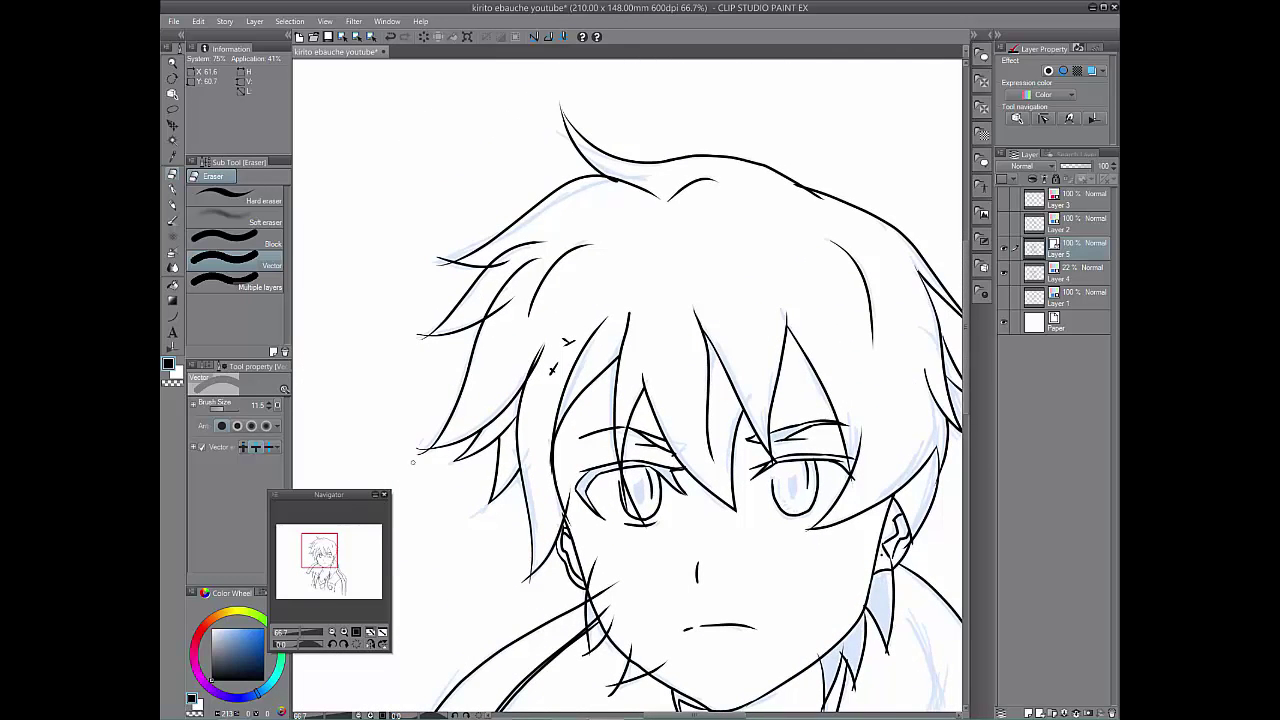
pyautogui.click(420, 337)
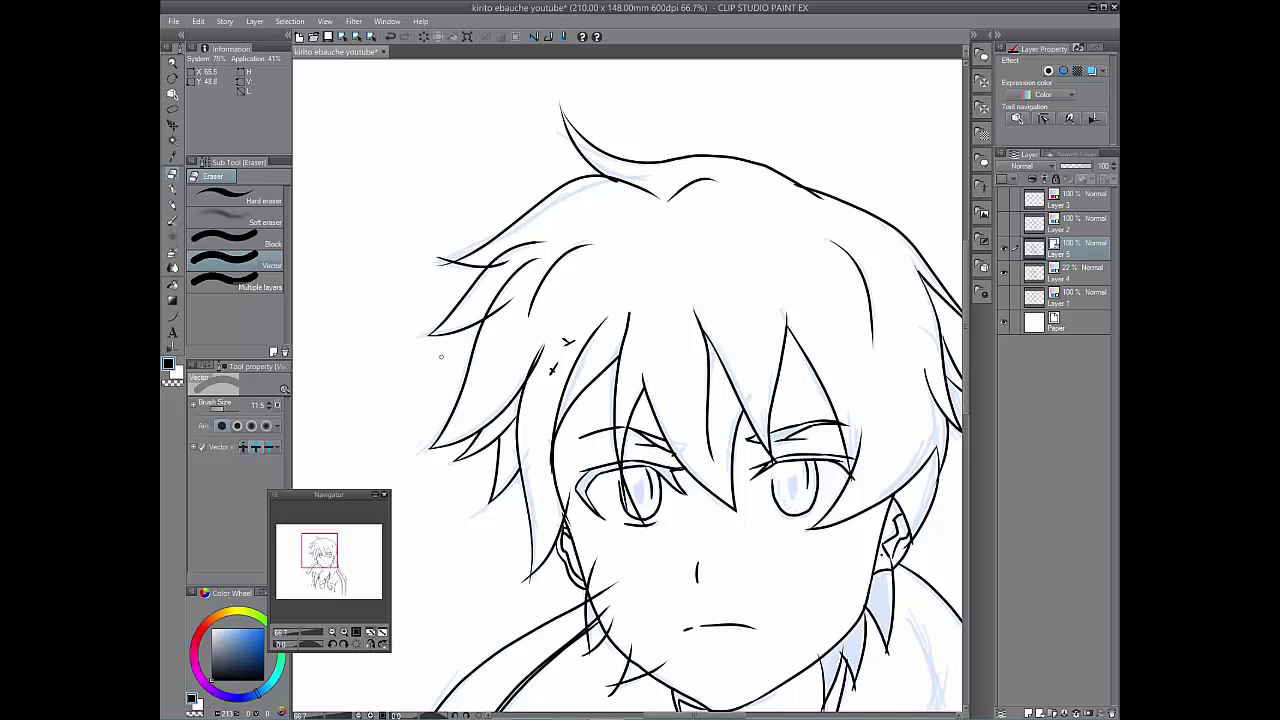
pyautogui.click(441, 263)
pyautogui.click(614, 184)
# Erase the stray line ends crossing the left-hand cheek and jaw beside the ear and hair tips.
pyautogui.moveTo(326, 555); pyautogui.dragTo(334, 566)
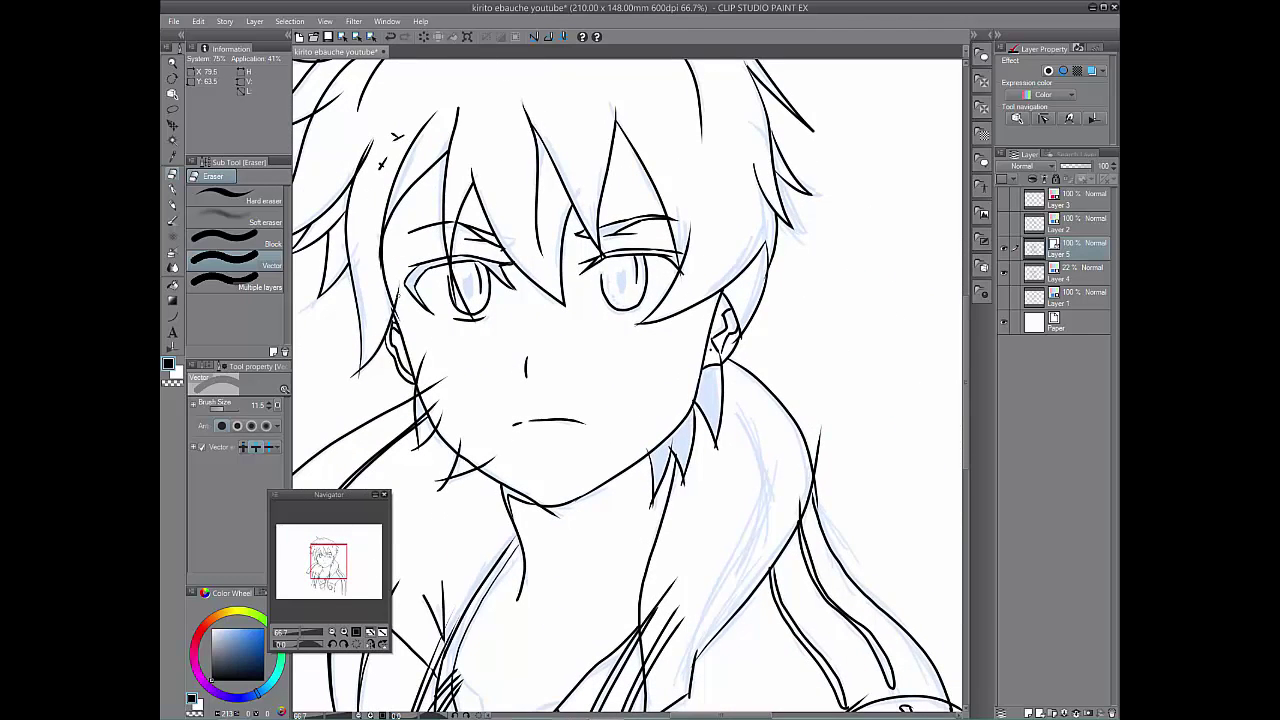
pyautogui.click(398, 295)
pyautogui.moveTo(419, 356)
pyautogui.mouseDown()
pyautogui.moveTo(468, 450)
pyautogui.moveTo(462, 441)
pyautogui.moveTo(504, 474)
pyautogui.moveTo(430, 475)
pyautogui.mouseUp()
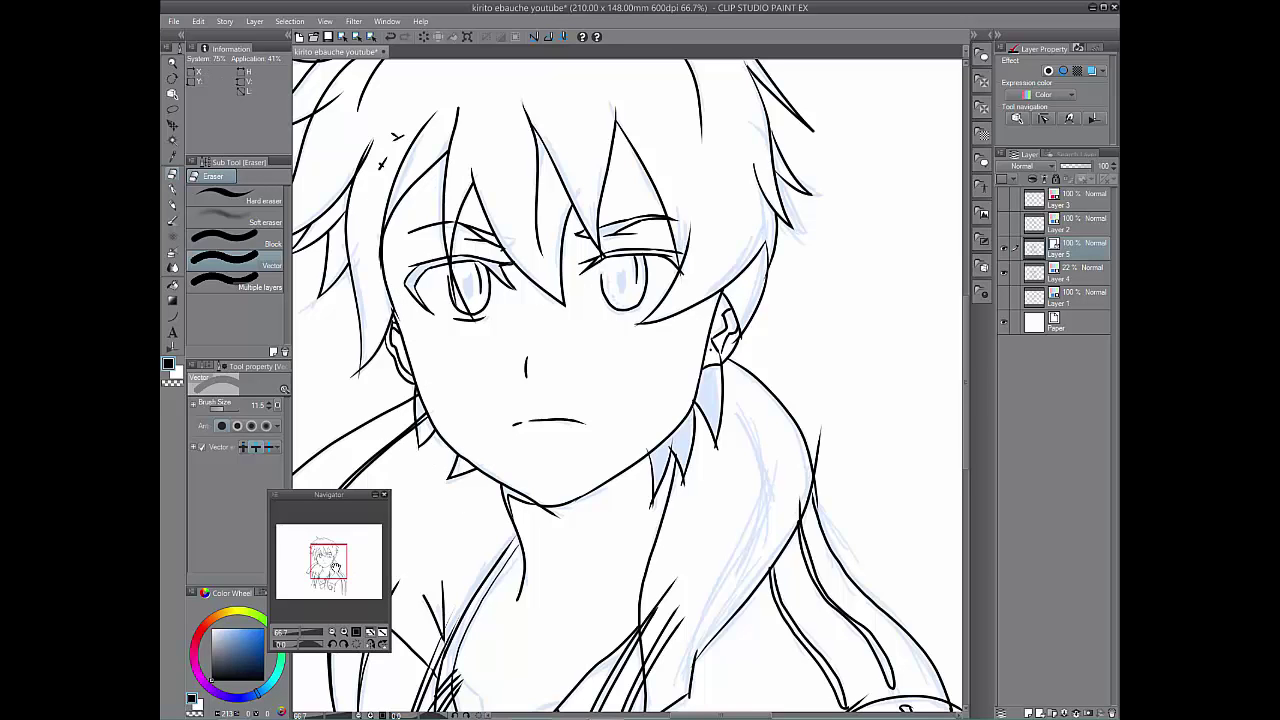
pyautogui.moveTo(336, 568); pyautogui.dragTo(332, 561)
pyautogui.press('p')
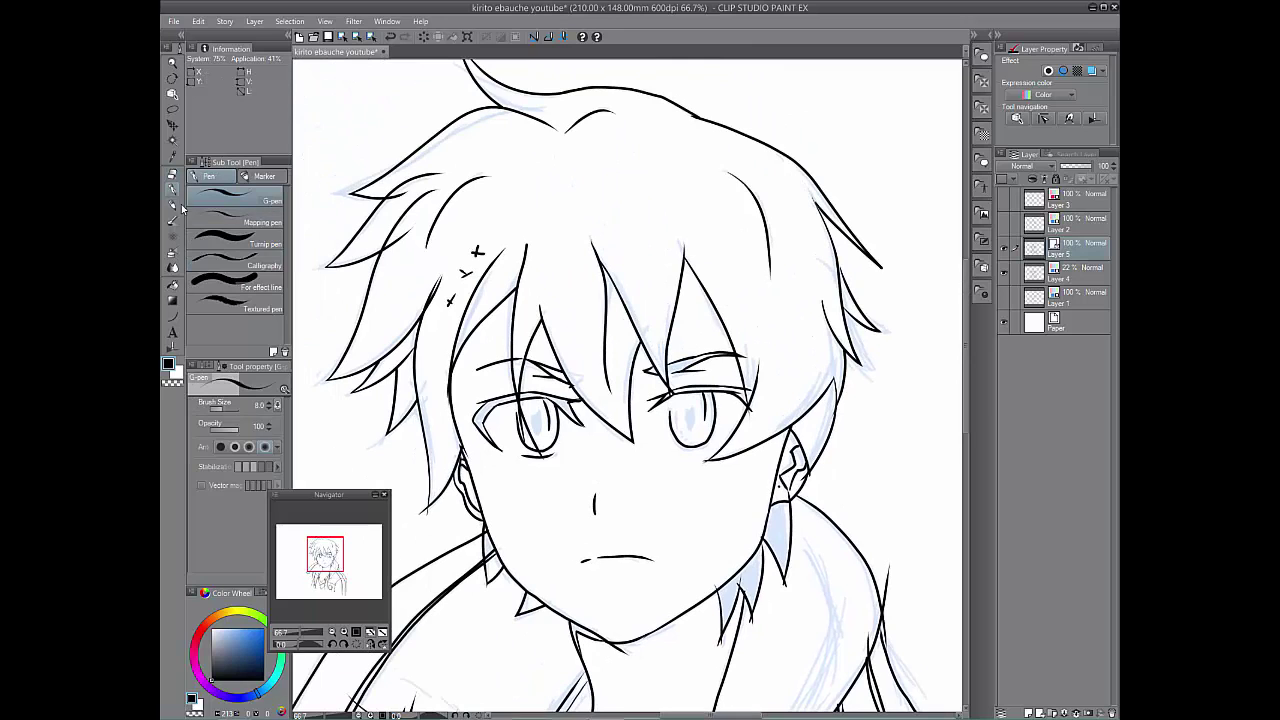
pyautogui.press('e')
# Erase the overshooting line ends around the left-hand lapel, shirt neckline, front straps and chest seam.
pyautogui.moveTo(325, 555); pyautogui.dragTo(319, 576)
pyautogui.hotkey('ctrl', 'z')
pyautogui.moveTo(466, 300); pyautogui.dragTo(580, 335)
pyautogui.moveTo(613, 390)
pyautogui.mouseDown()
pyautogui.moveTo(651, 432)
pyautogui.moveTo(639, 438)
pyautogui.mouseUp()
pyautogui.click(394, 37)
pyautogui.moveTo(613, 446); pyautogui.dragTo(611, 479)
pyautogui.click(394, 37)
pyautogui.moveTo(637, 579); pyautogui.dragTo(642, 587)
pyautogui.moveTo(768, 512)
pyautogui.mouseDown()
pyautogui.moveTo(752, 532)
pyautogui.moveTo(752, 581)
pyautogui.moveTo(687, 472)
pyautogui.moveTo(629, 438)
pyautogui.mouseUp()
# Set the Vector eraser size to 6.2 and trim the line ends at the armpit and the strap tops beside the collar.
pyautogui.click(222, 408)
pyautogui.moveTo(780, 437); pyautogui.dragTo(771, 453)
pyautogui.moveTo(771, 390); pyautogui.dragTo(784, 400)
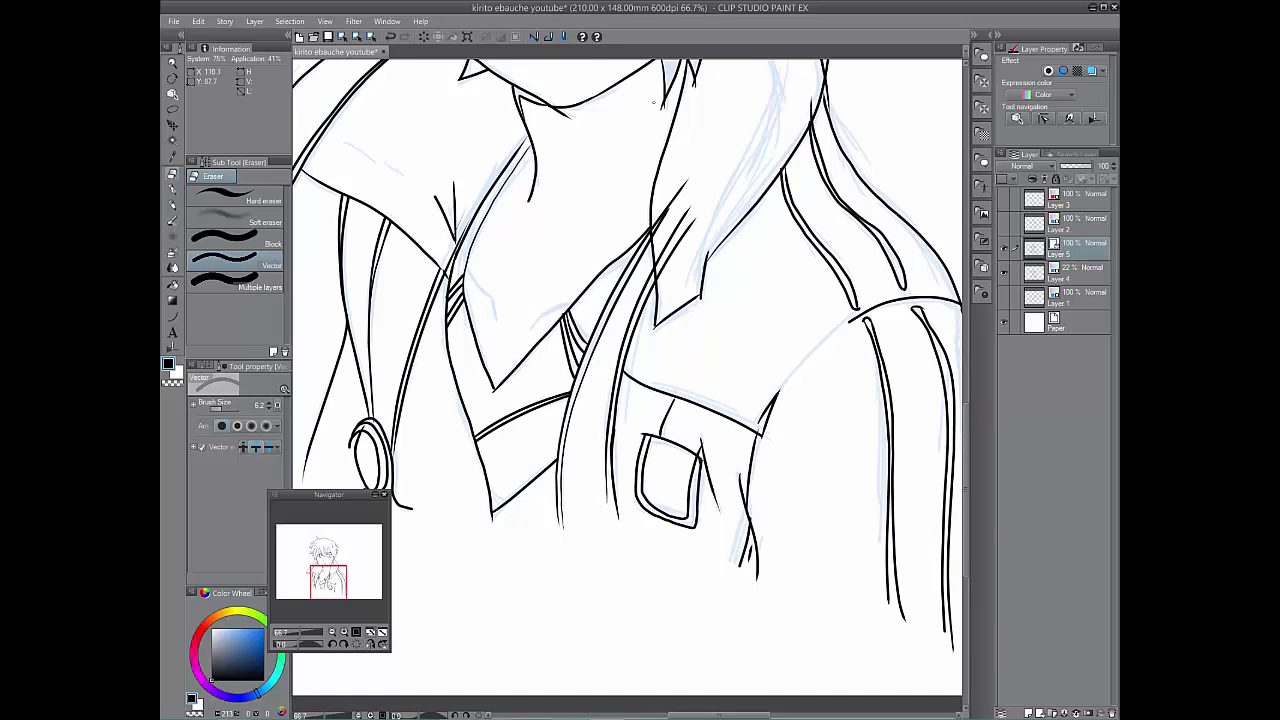
pyautogui.hotkey('ctrl', 'z')
pyautogui.moveTo(667, 199); pyautogui.dragTo(683, 240)
# Hide the faded sketch layer and erase the line overshoot where the right-hand collar meets the shoulder.
pyautogui.moveTo(339, 575); pyautogui.dragTo(332, 561)
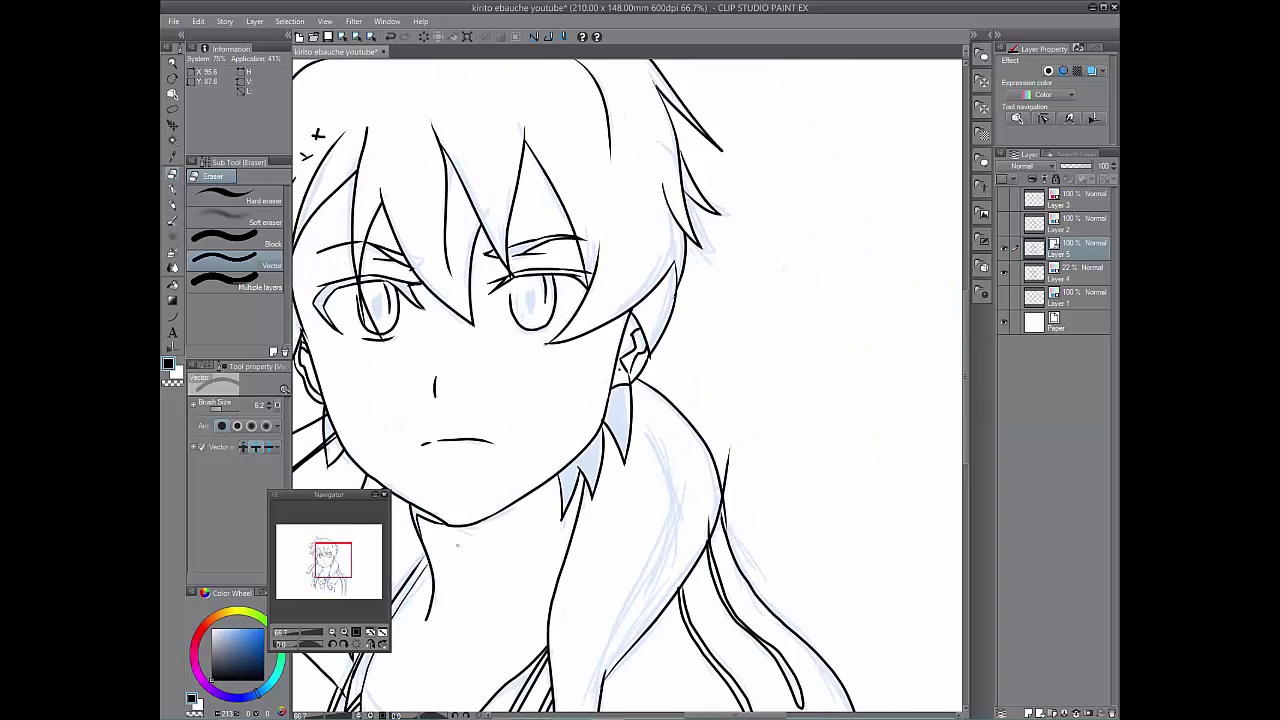
pyautogui.moveTo(340, 580)
pyautogui.mouseDown()
pyautogui.moveTo(358, 604)
pyautogui.moveTo(331, 569)
pyautogui.mouseUp()
pyautogui.click(332, 632)
pyautogui.click(332, 632)
pyautogui.click(344, 632)
pyautogui.click(344, 632)
pyautogui.click(330, 552)
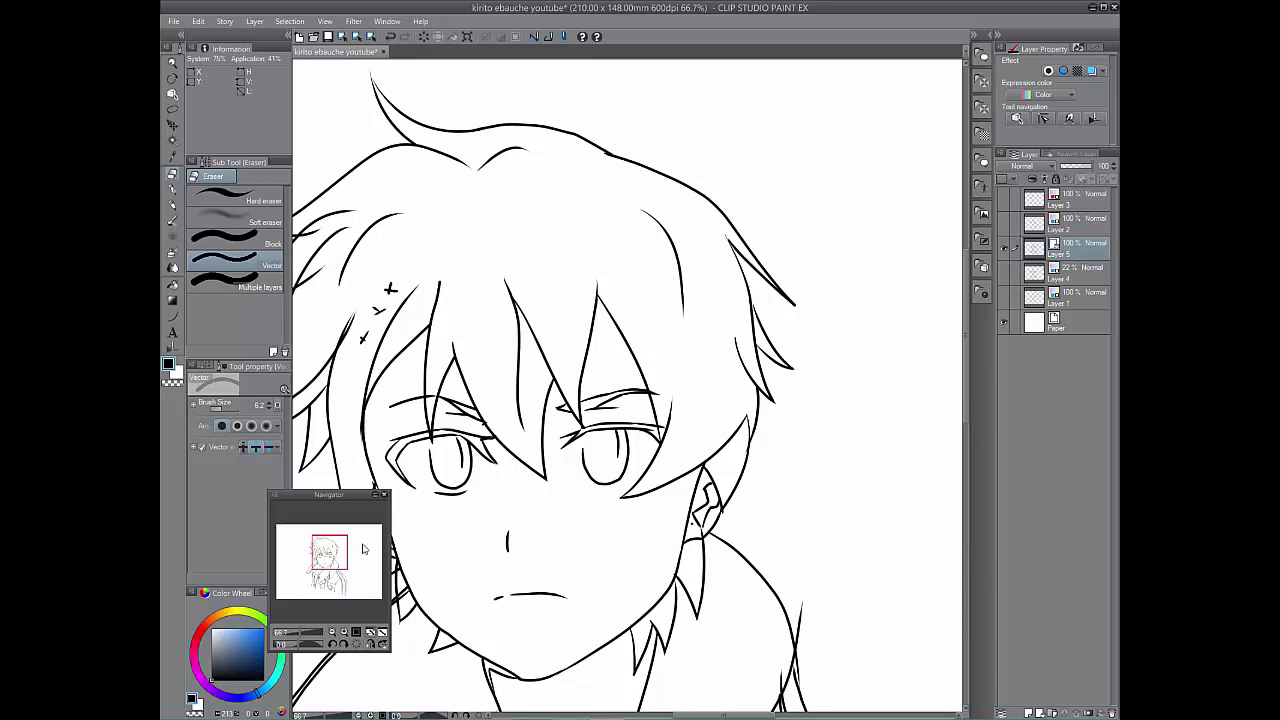
pyautogui.scroll(-1, 365, 615)
pyautogui.moveTo(331, 554); pyautogui.dragTo(336, 558)
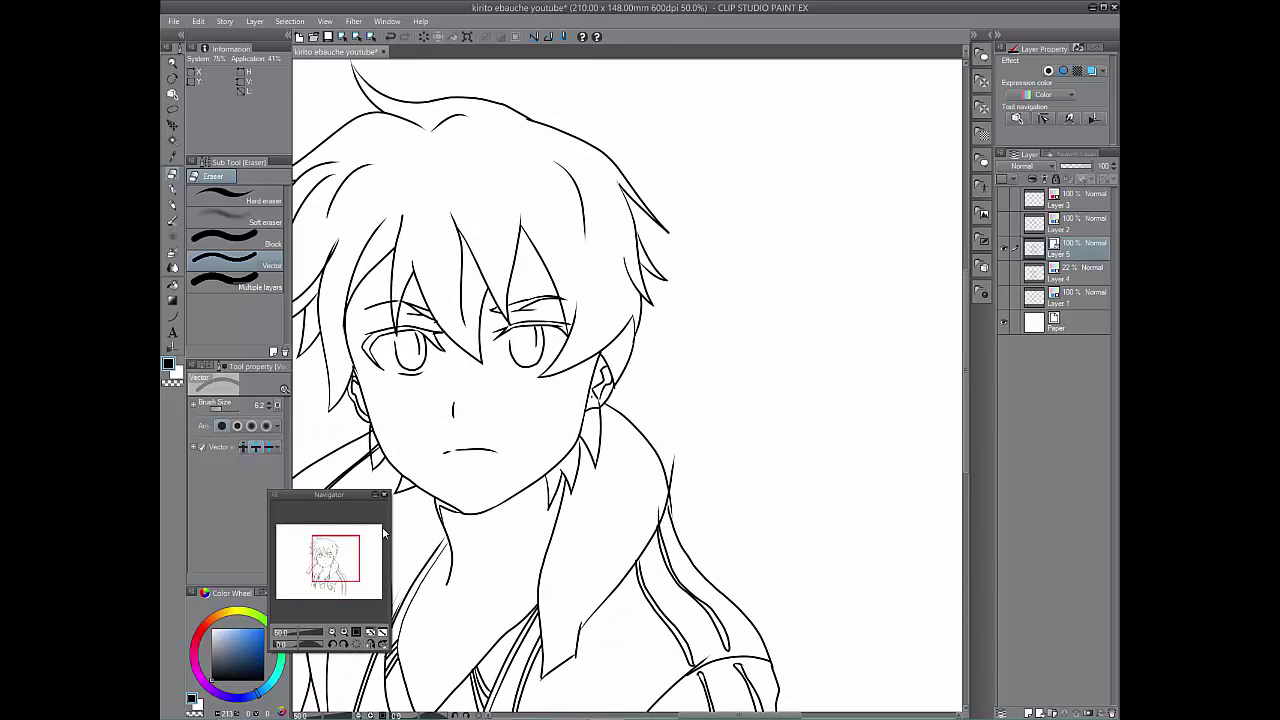
pyautogui.moveTo(672, 465); pyautogui.dragTo(659, 515)
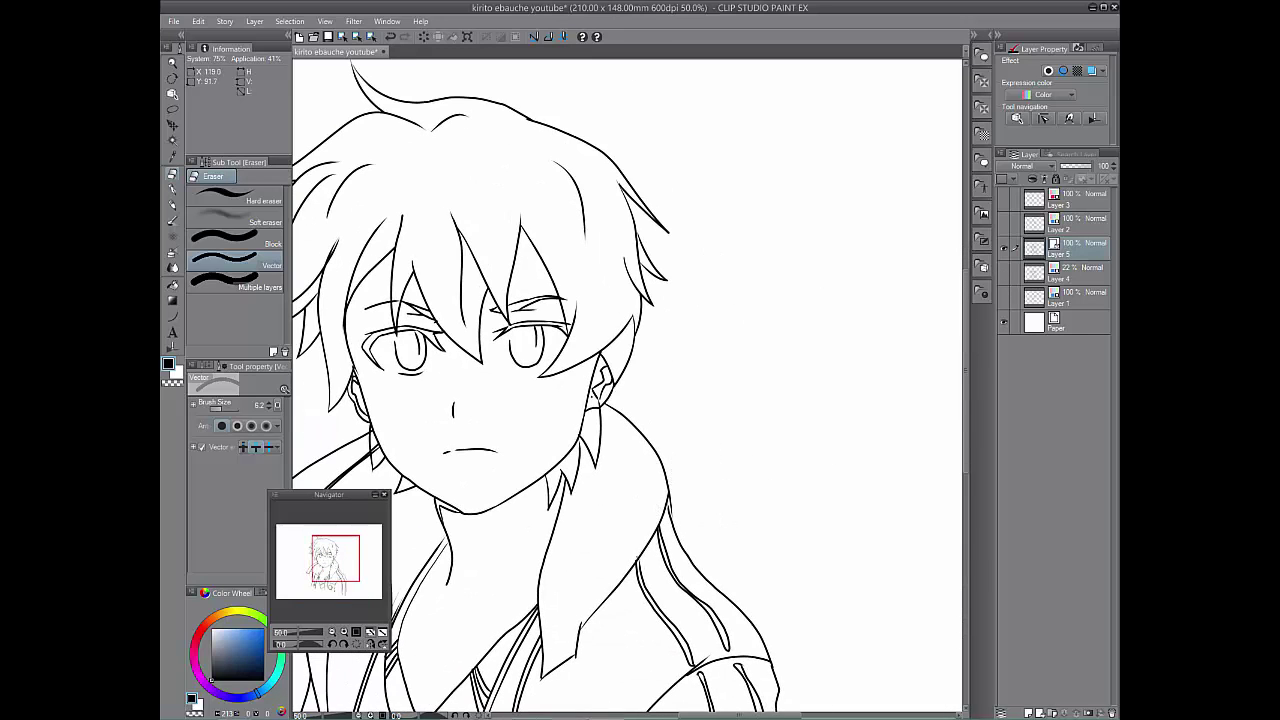
# Erase the right-hand armhole line between the chest seam and the sleeve seam.
pyautogui.moveTo(338, 563); pyautogui.dragTo(328, 576)
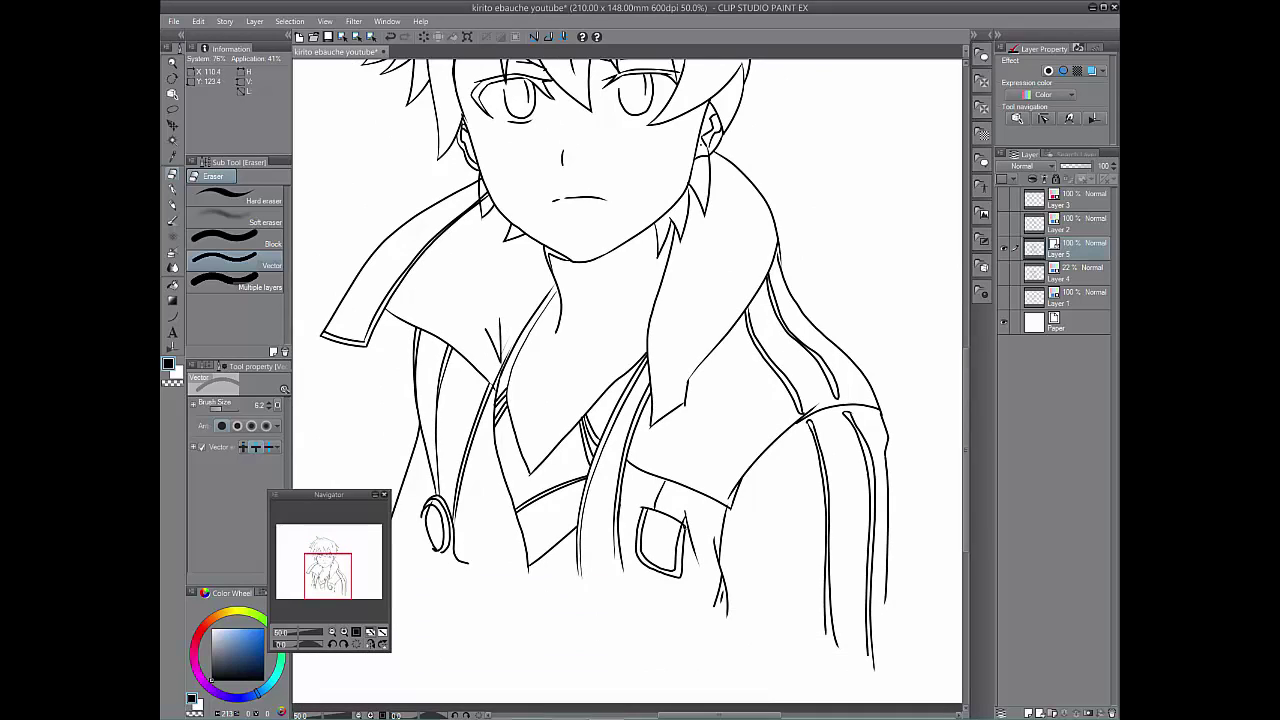
pyautogui.moveTo(734, 502); pyautogui.dragTo(812, 416)
# Draw a small crossed mark with the G-pen on the shirt beside the V of the neckline.
pyautogui.press('p')
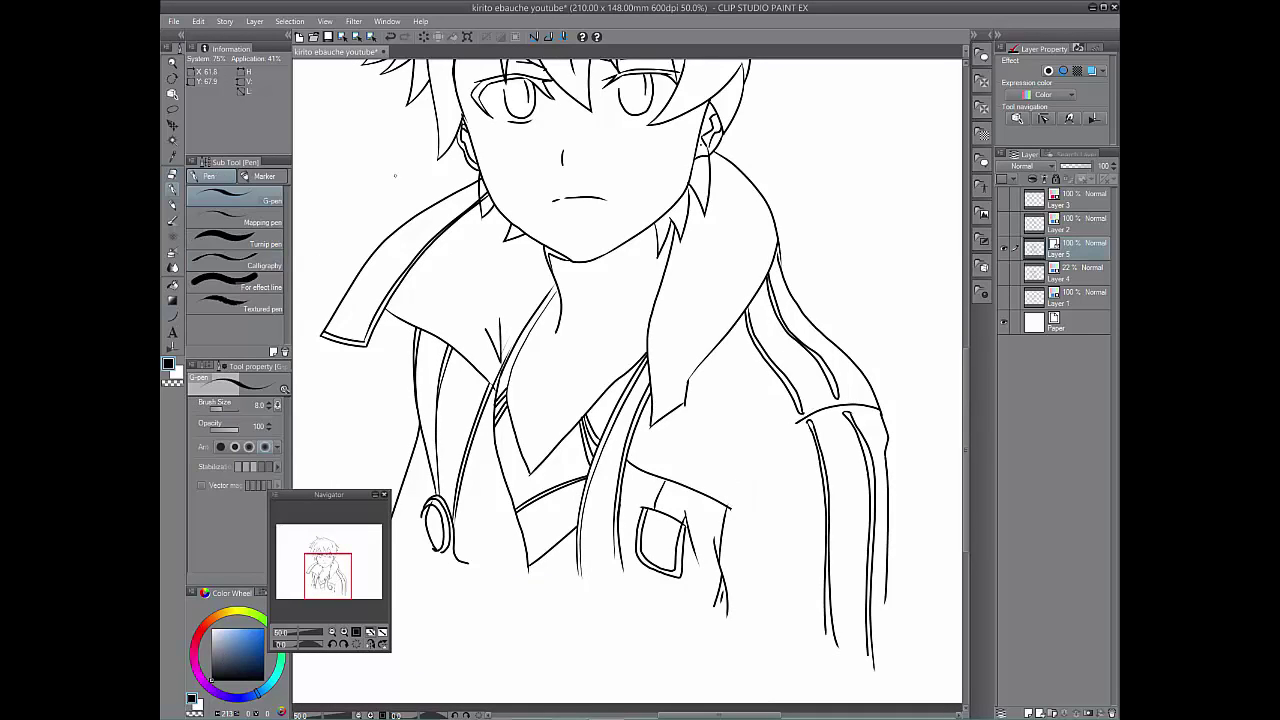
pyautogui.moveTo(560, 458); pyautogui.dragTo(573, 471)
pyautogui.moveTo(567, 457); pyautogui.dragTo(565, 472)
# Redraw the right-hand armhole line as one curve from the armpit up to the sleeve seam.
pyautogui.moveTo(335, 576); pyautogui.dragTo(348, 580)
pyautogui.hotkey('ctrl', 'z')
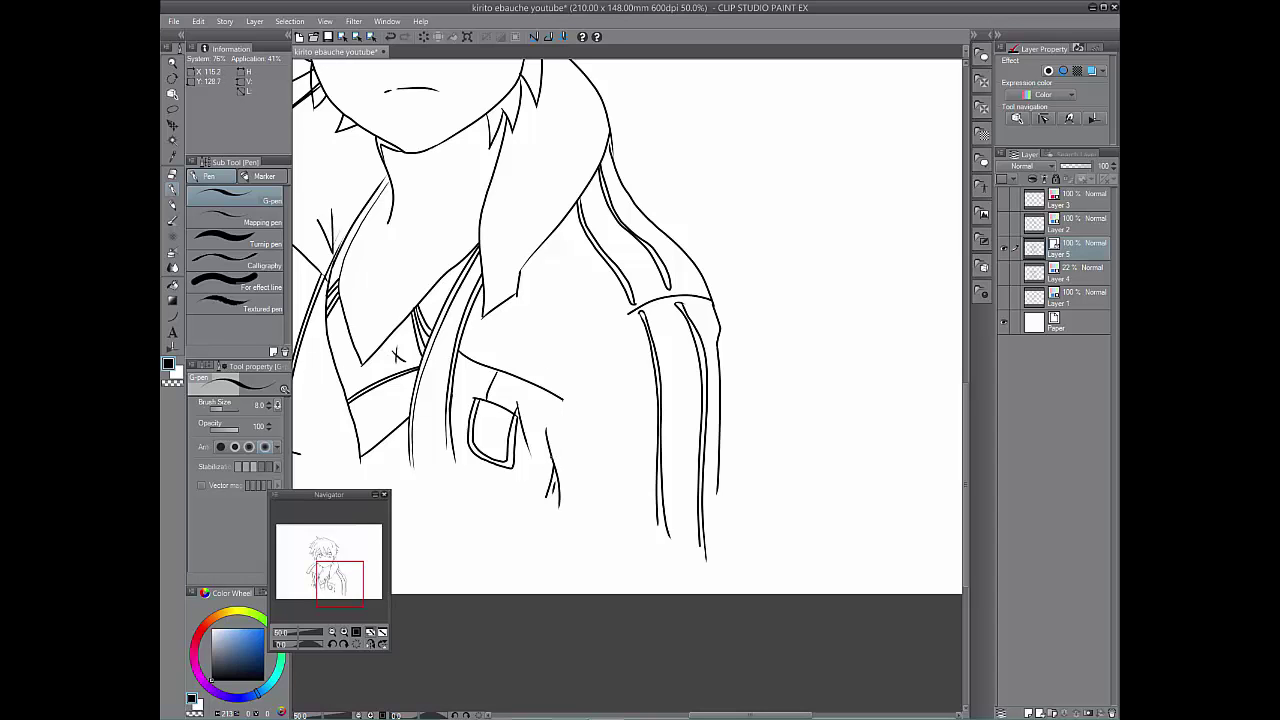
pyautogui.moveTo(552, 456); pyautogui.dragTo(628, 314)
pyautogui.moveTo(342, 582)
pyautogui.mouseDown()
pyautogui.moveTo(331, 561)
pyautogui.moveTo(345, 554)
pyautogui.mouseUp()
pyautogui.click(332, 632)
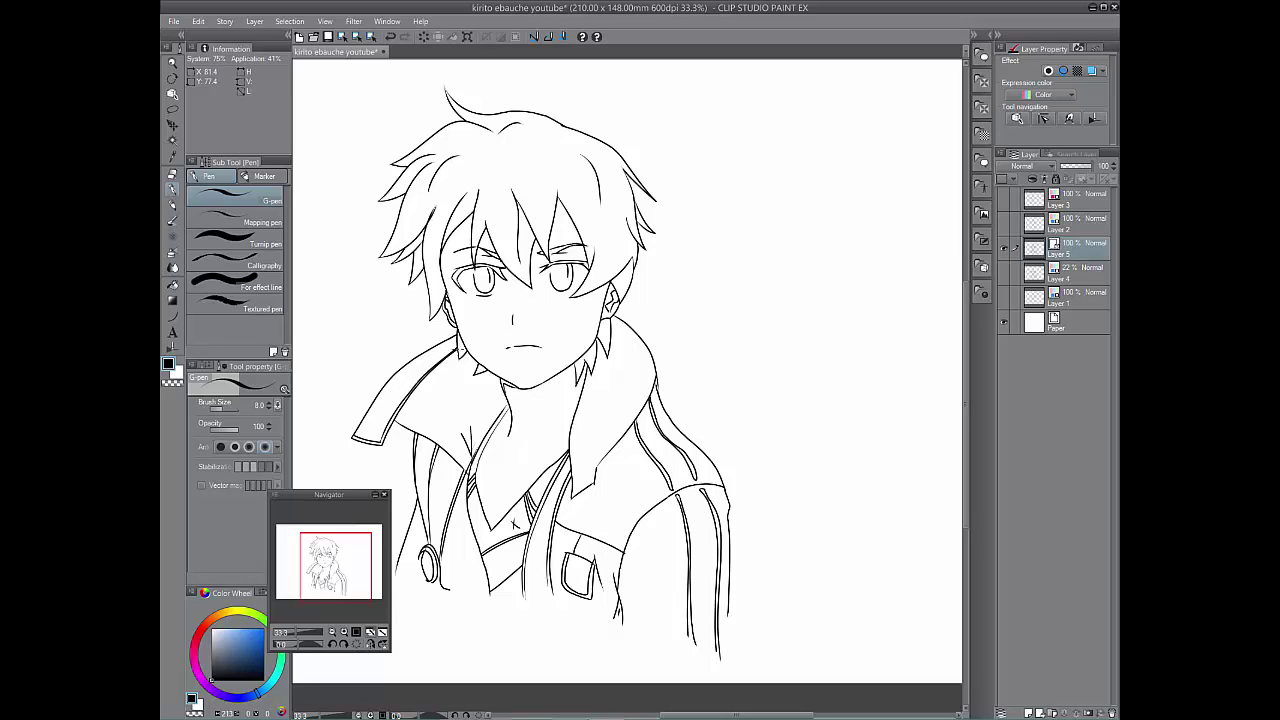
pyautogui.moveTo(350, 568); pyautogui.dragTo(355, 574)
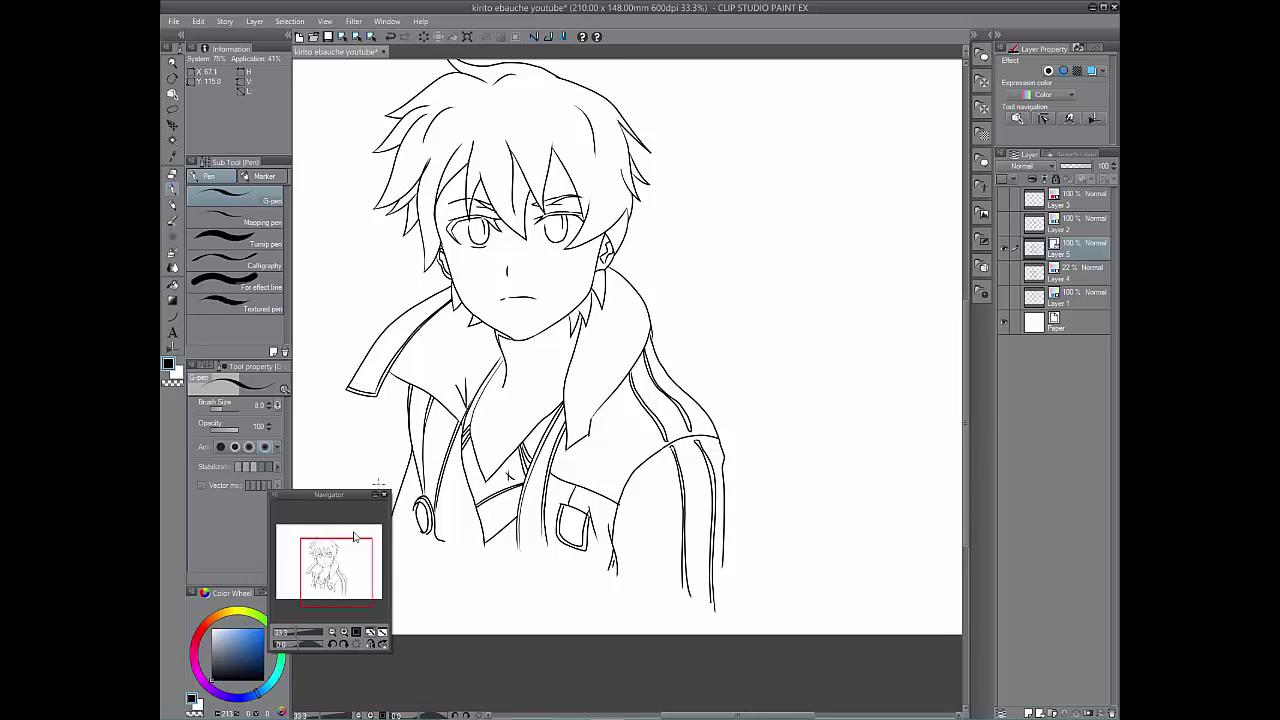
# Add a short G-pen stroke where the left-hand collar meets the shirt's neckline.
pyautogui.moveTo(353, 574); pyautogui.dragTo(352, 572)
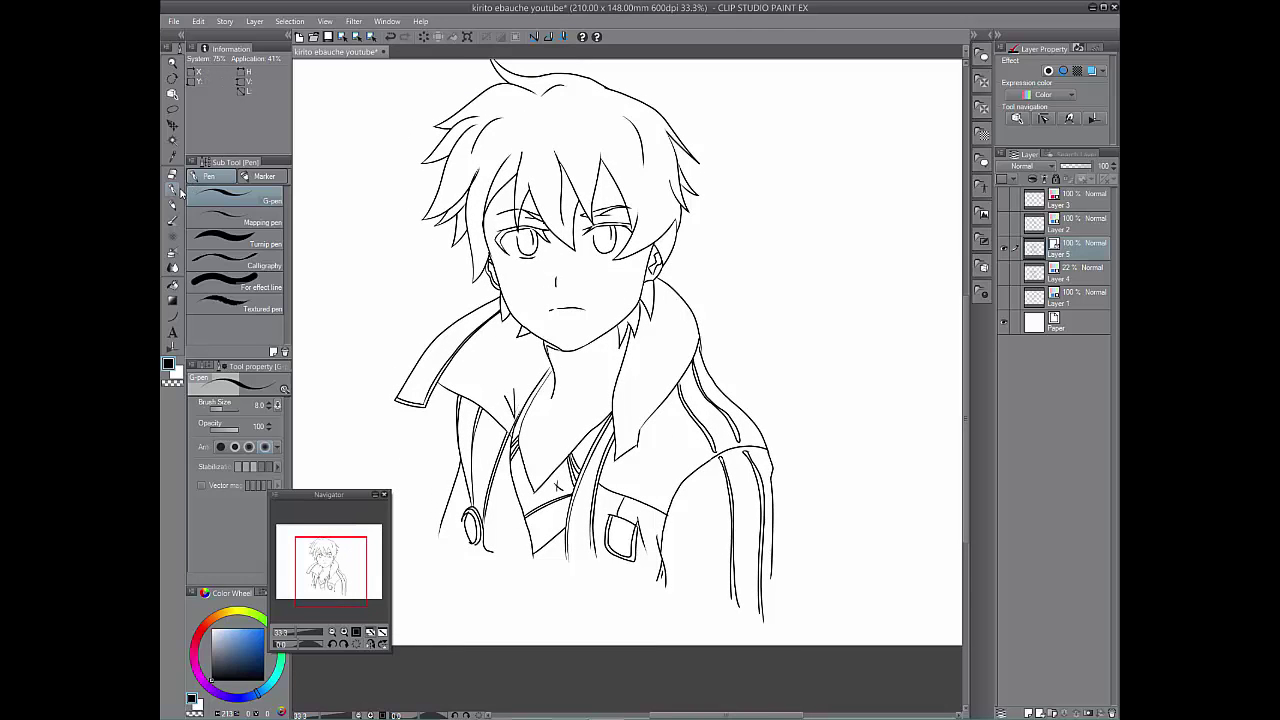
pyautogui.click(333, 643)
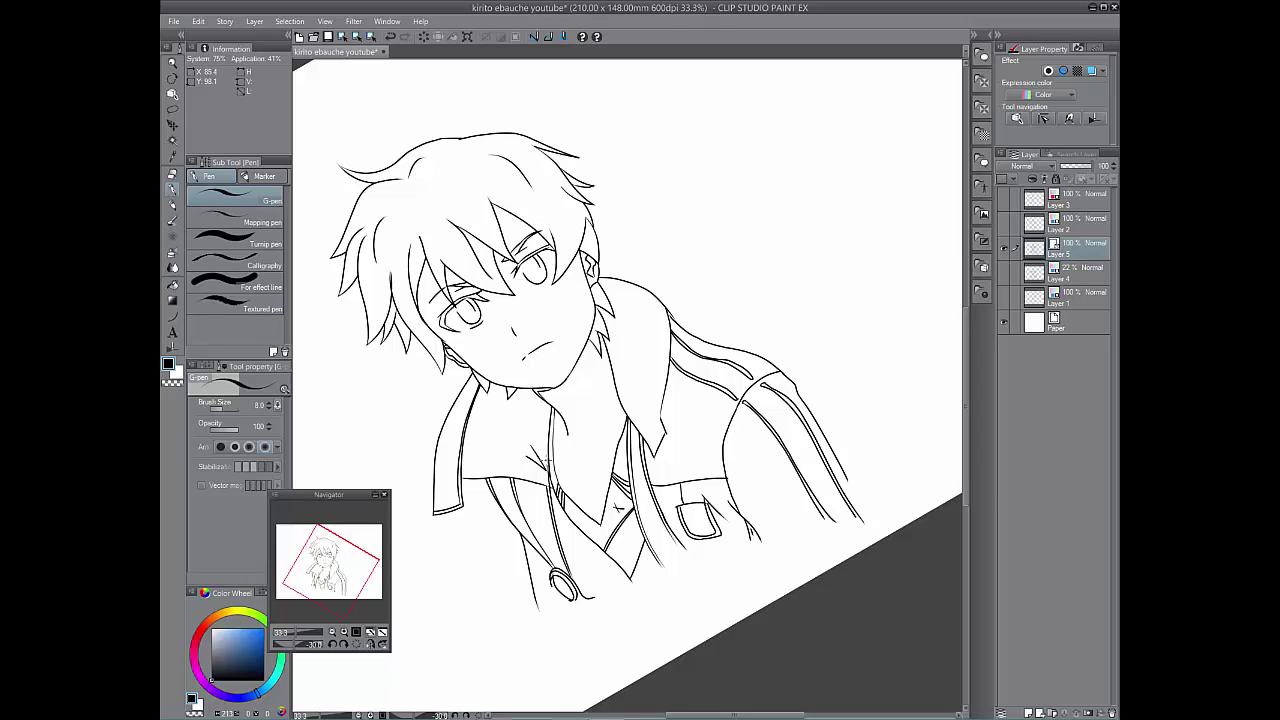
pyautogui.moveTo(549, 474); pyautogui.dragTo(538, 465)
pyautogui.click(355, 643)
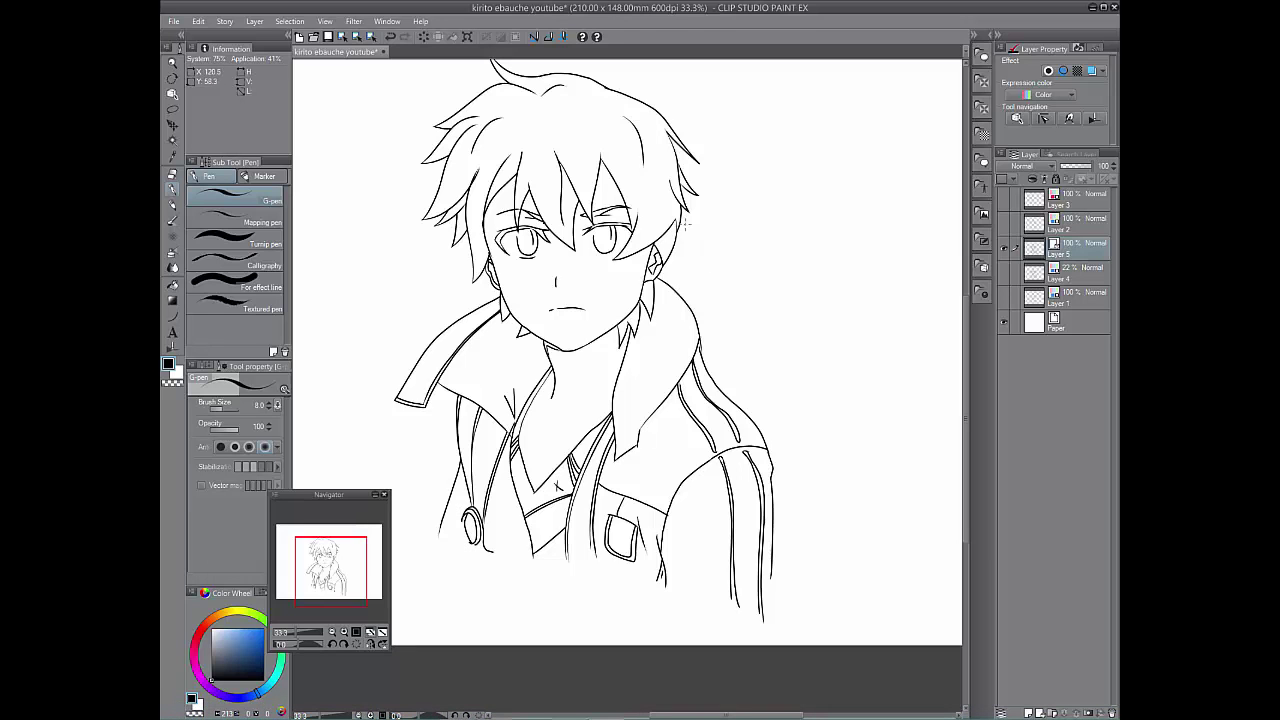
# Show the faded sketch layer and draw narrow pupils and inner iris lines in both eyes with the G-pen.
pyautogui.moveTo(347, 582)
pyautogui.mouseDown()
pyautogui.moveTo(362, 574)
pyautogui.moveTo(340, 555)
pyautogui.mouseUp()
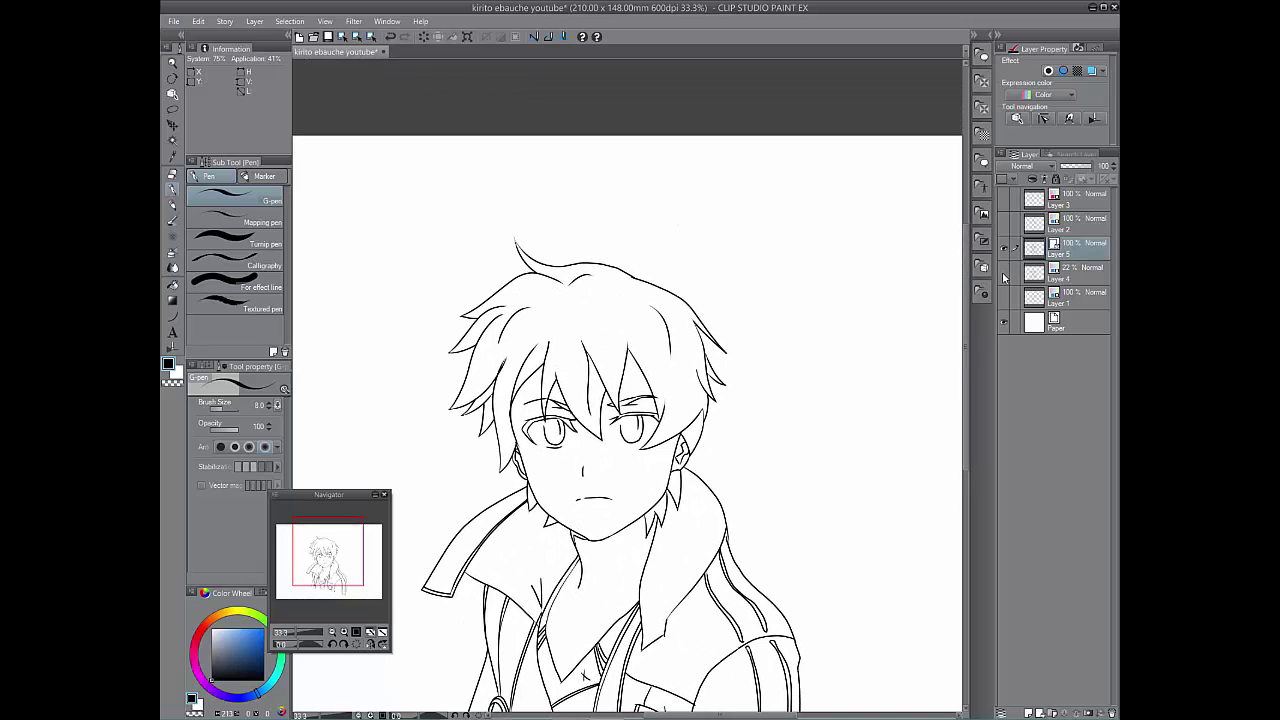
pyautogui.click(344, 632)
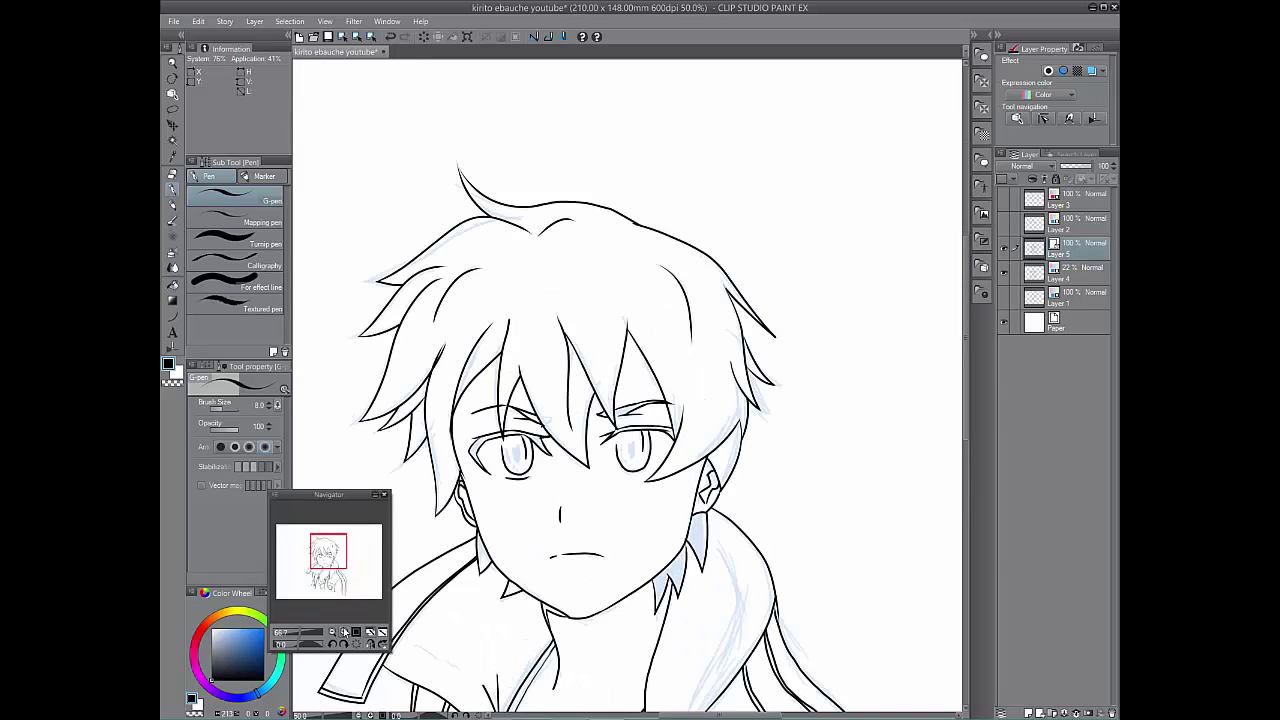
pyautogui.click(344, 632)
pyautogui.moveTo(334, 548); pyautogui.dragTo(335, 544)
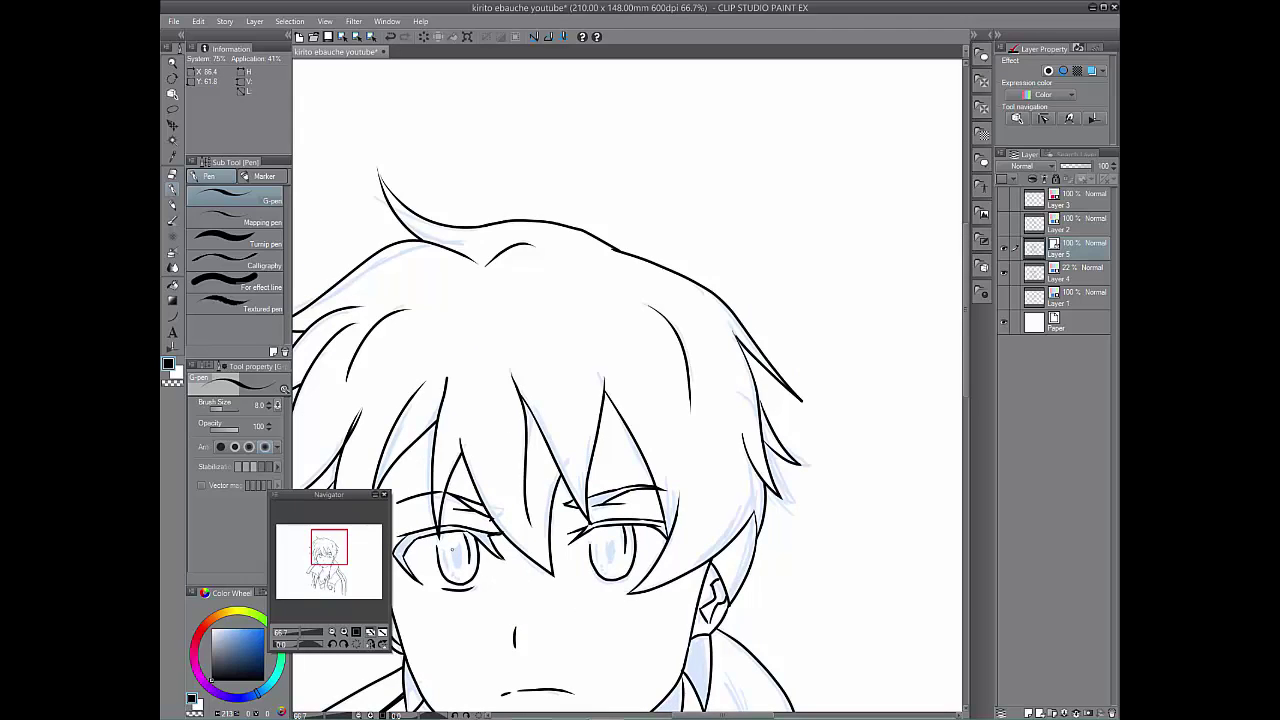
pyautogui.moveTo(458, 554)
pyautogui.mouseDown()
pyautogui.moveTo(462, 570)
pyautogui.moveTo(453, 552)
pyautogui.moveTo(445, 571)
pyautogui.mouseUp()
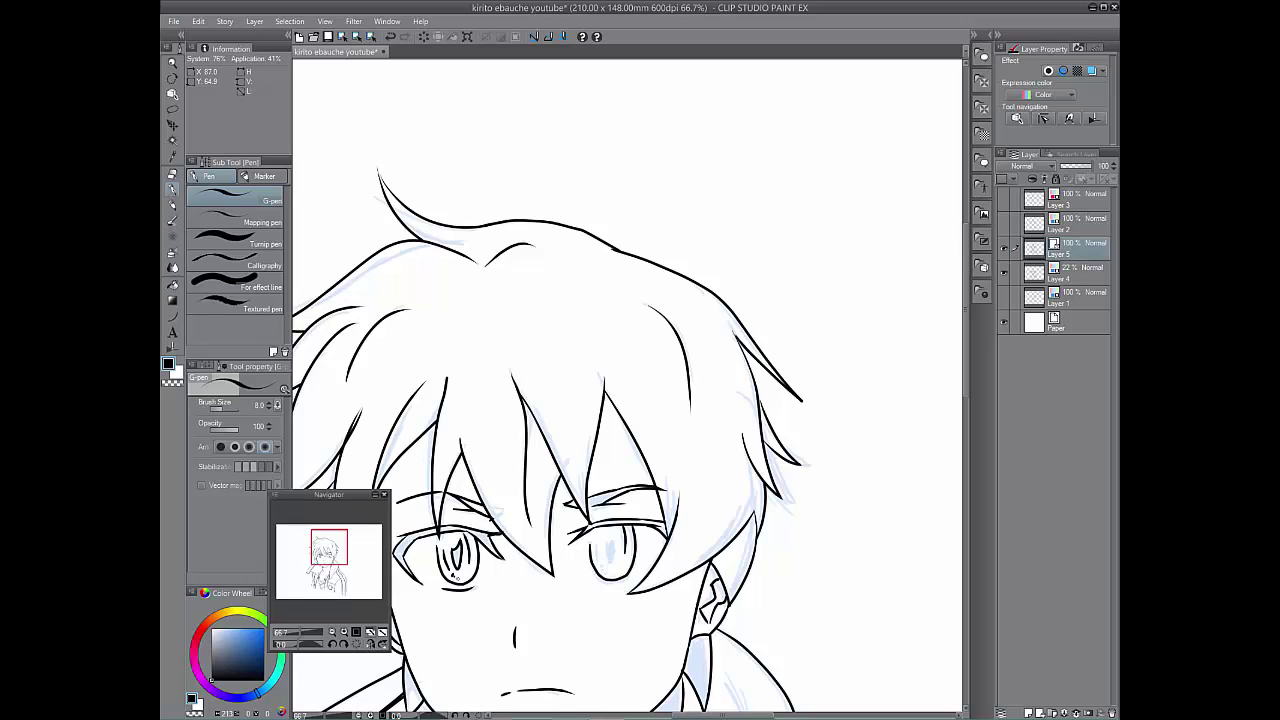
pyautogui.moveTo(598, 541); pyautogui.dragTo(596, 562)
pyautogui.moveTo(607, 549)
pyautogui.mouseDown()
pyautogui.moveTo(612, 565)
pyautogui.moveTo(606, 547)
pyautogui.mouseUp()
pyautogui.click(331, 633)
pyautogui.click(331, 633)
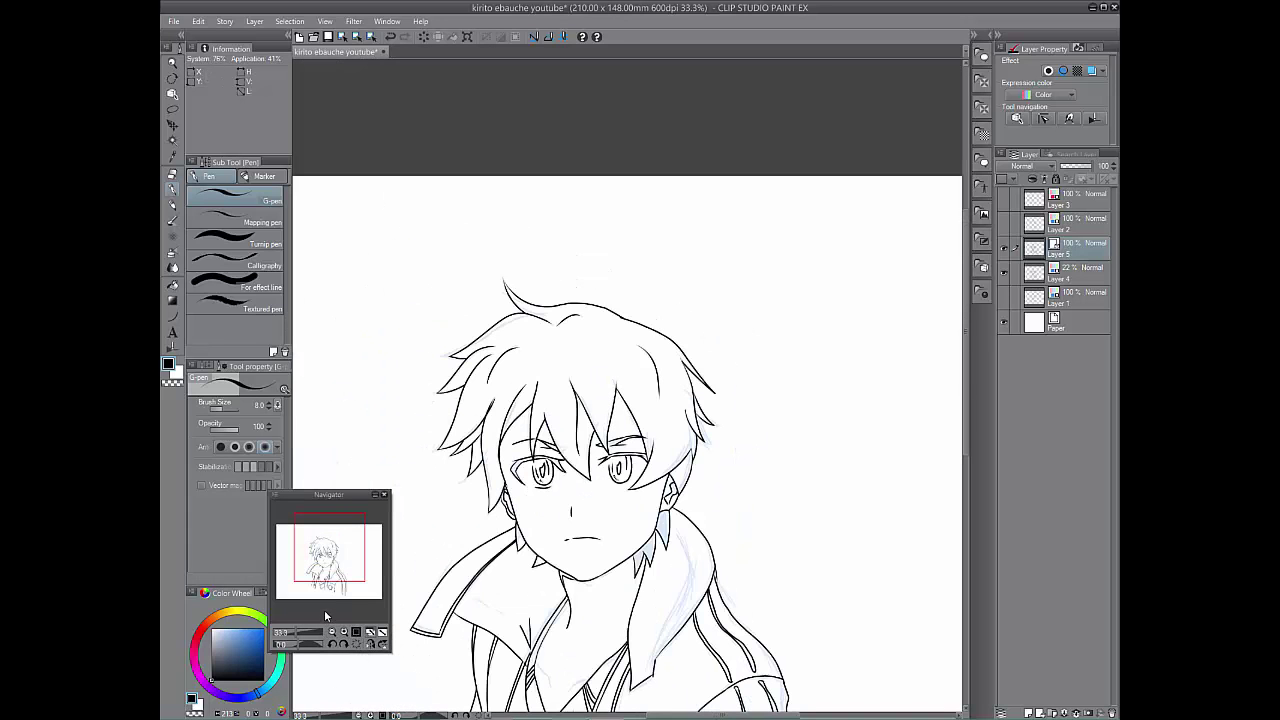
# Set up the Continuous curve tool with a brush size of 8.0 to match the G-pen.
pyautogui.moveTo(339, 566); pyautogui.dragTo(343, 562)
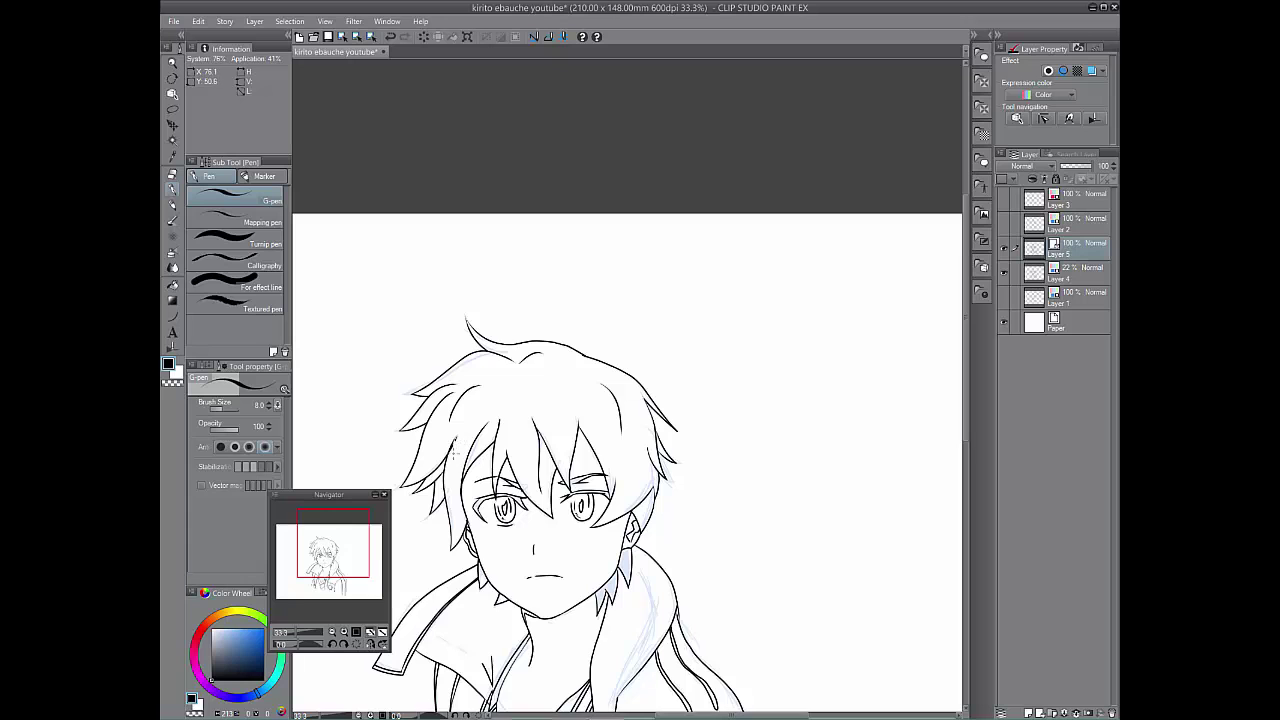
pyautogui.moveTo(352, 570); pyautogui.dragTo(352, 567)
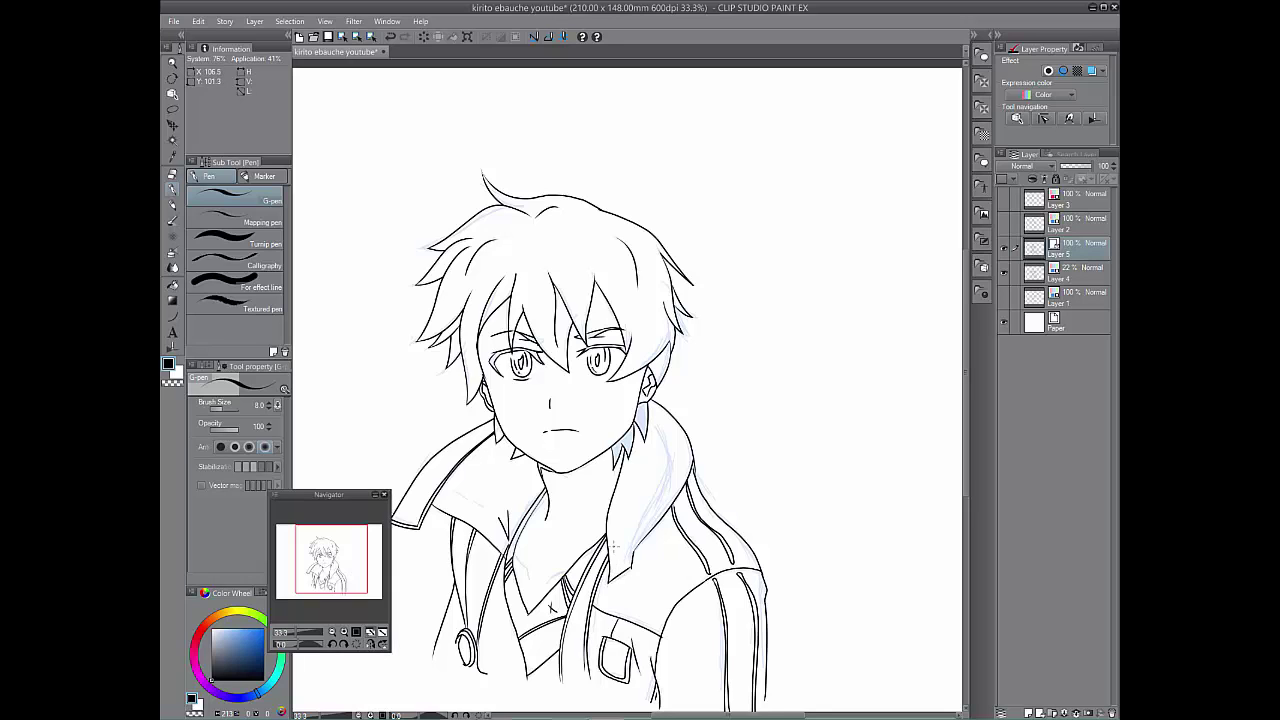
pyautogui.click(344, 632)
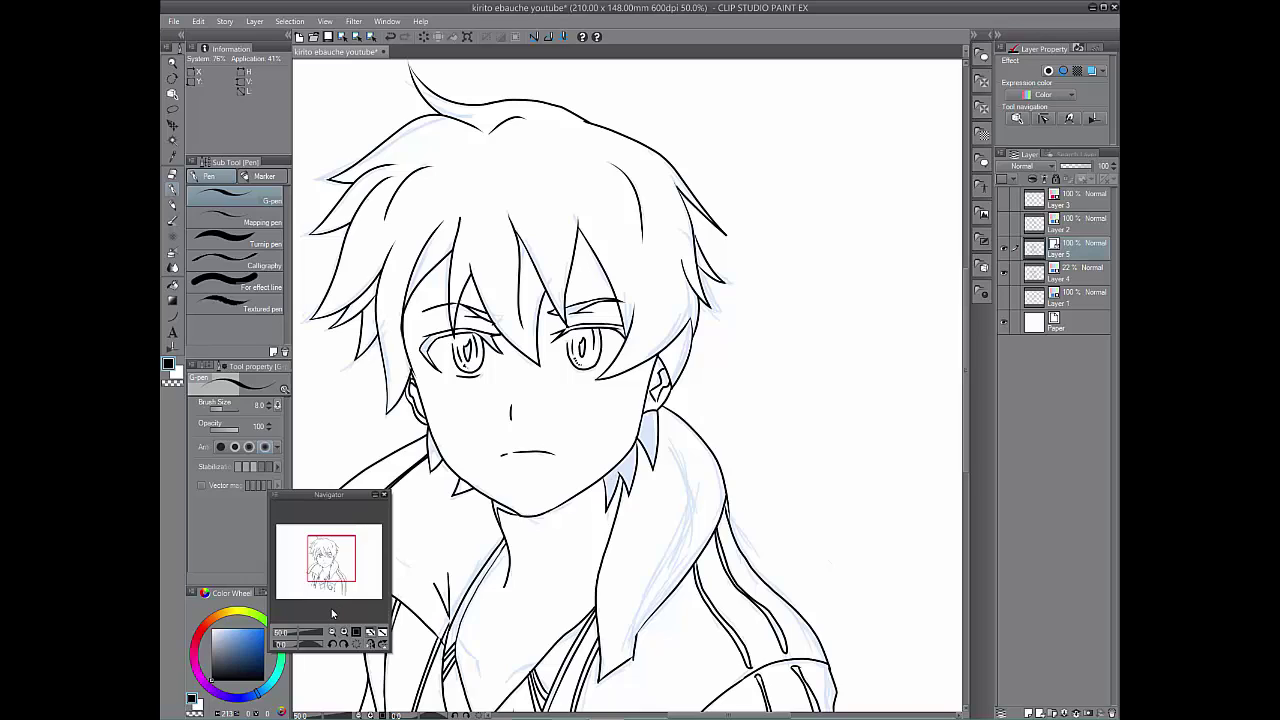
pyautogui.click(176, 318)
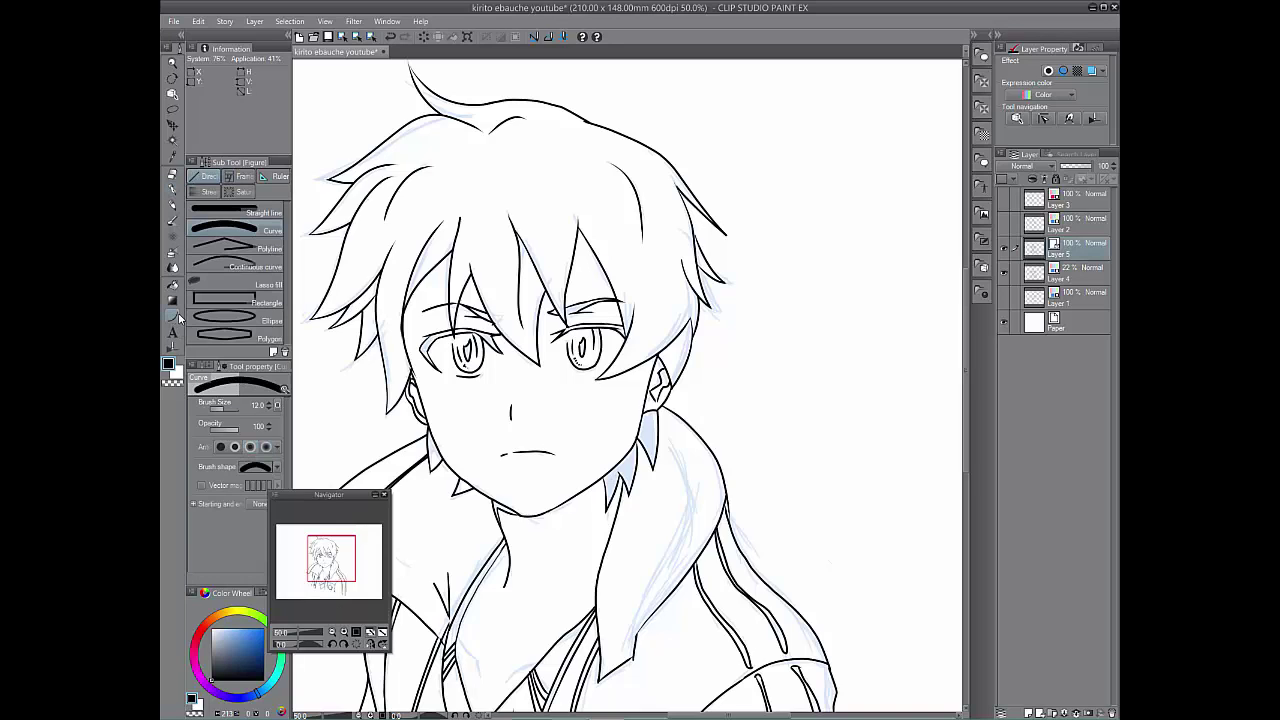
pyautogui.click(274, 268)
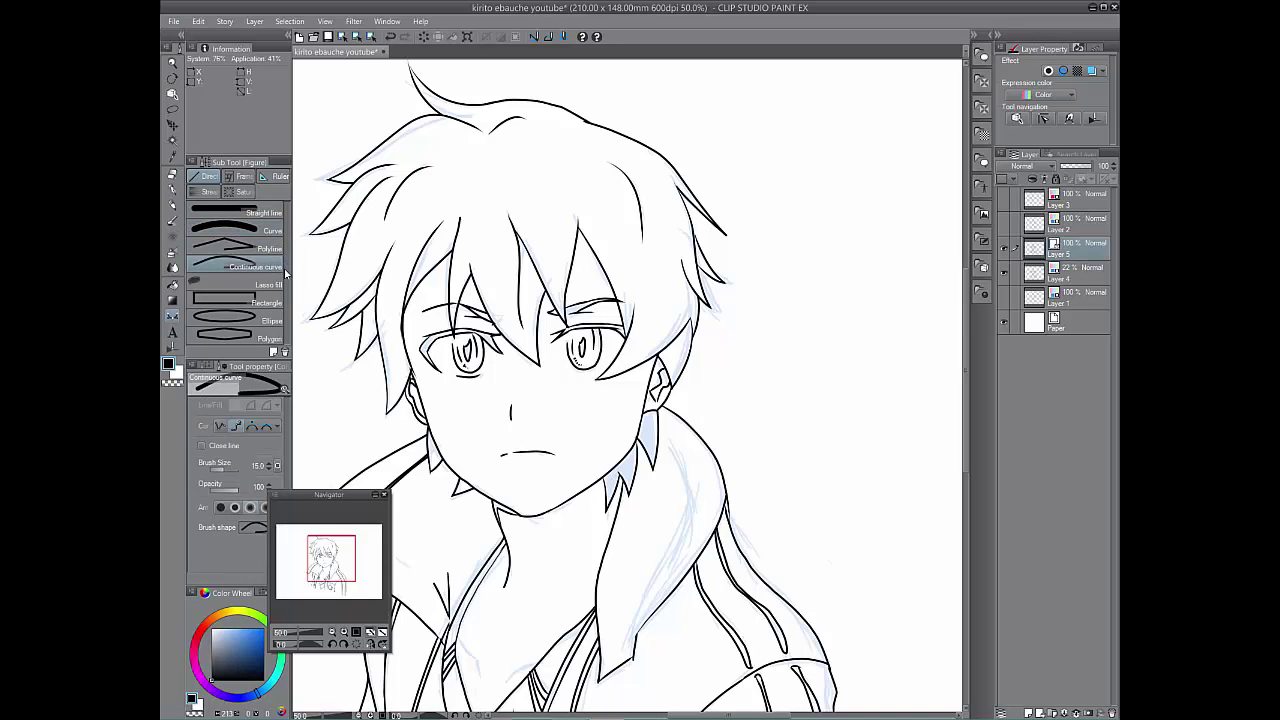
pyautogui.click(797, 336)
pyautogui.press('Escape')
pyautogui.click(268, 469)
pyautogui.click(268, 469)
pyautogui.click(268, 469)
pyautogui.click(268, 469)
pyautogui.click(268, 469)
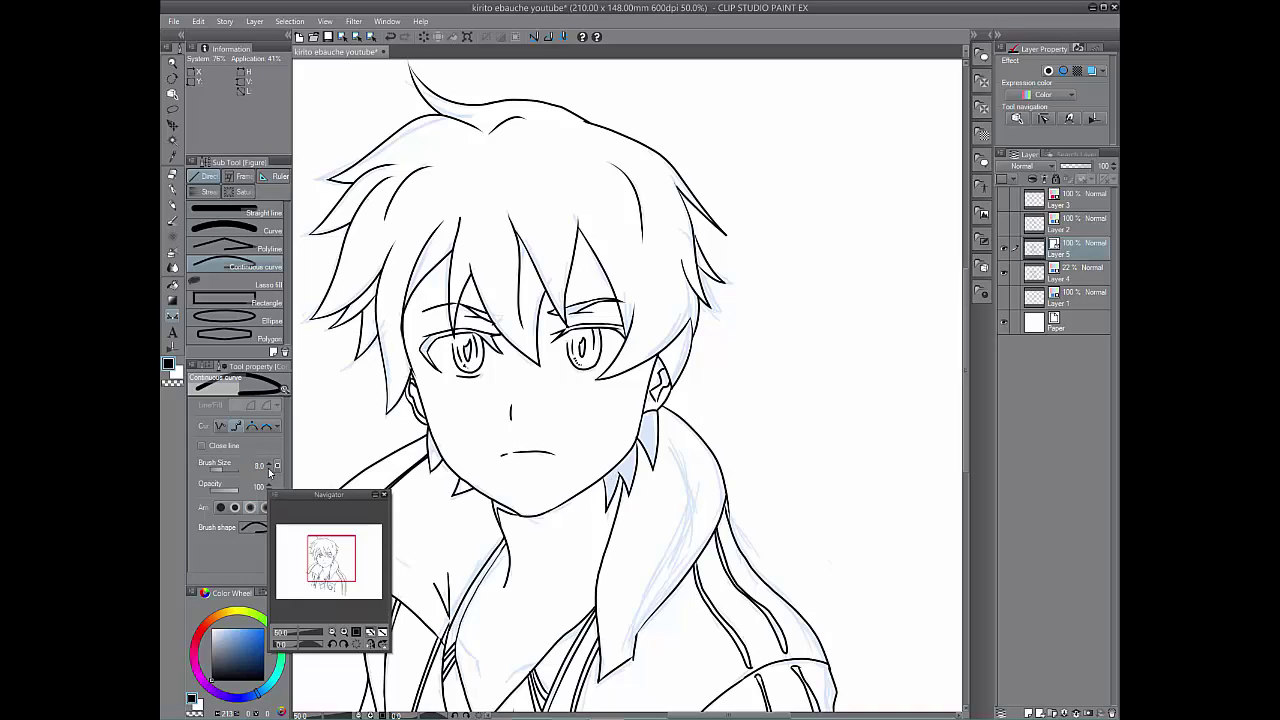
pyautogui.click(173, 189)
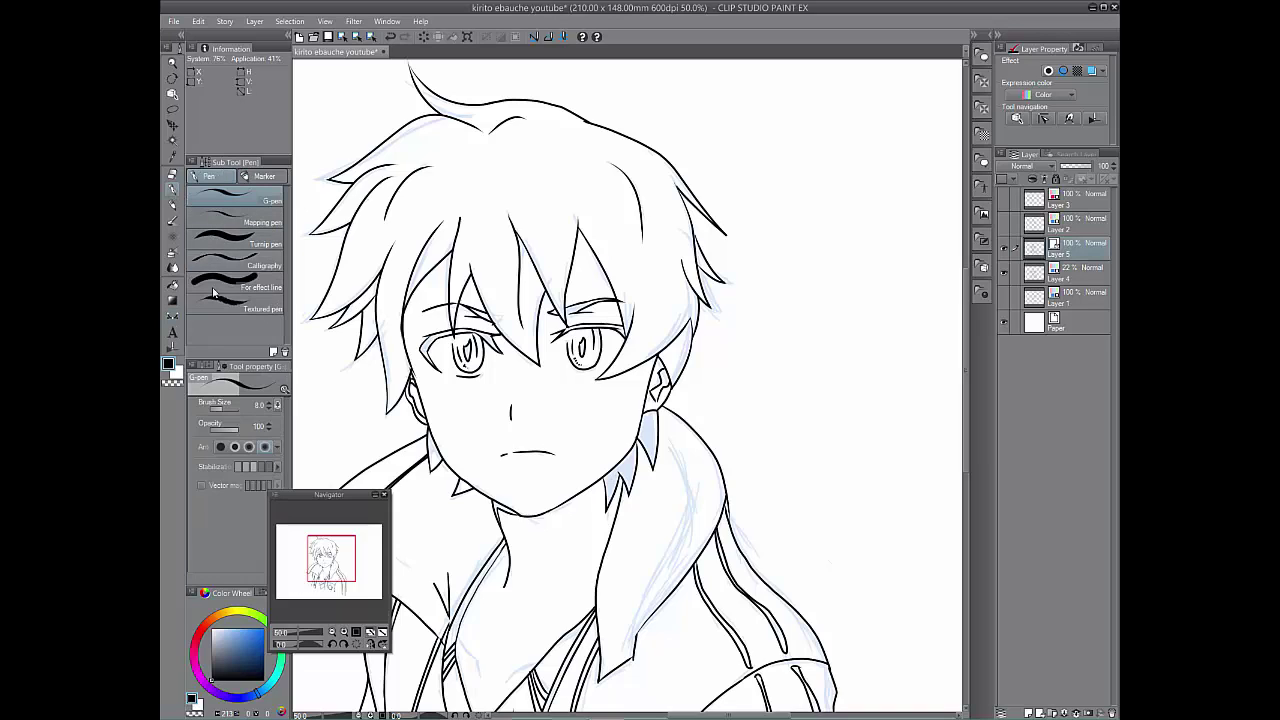
pyautogui.click(177, 318)
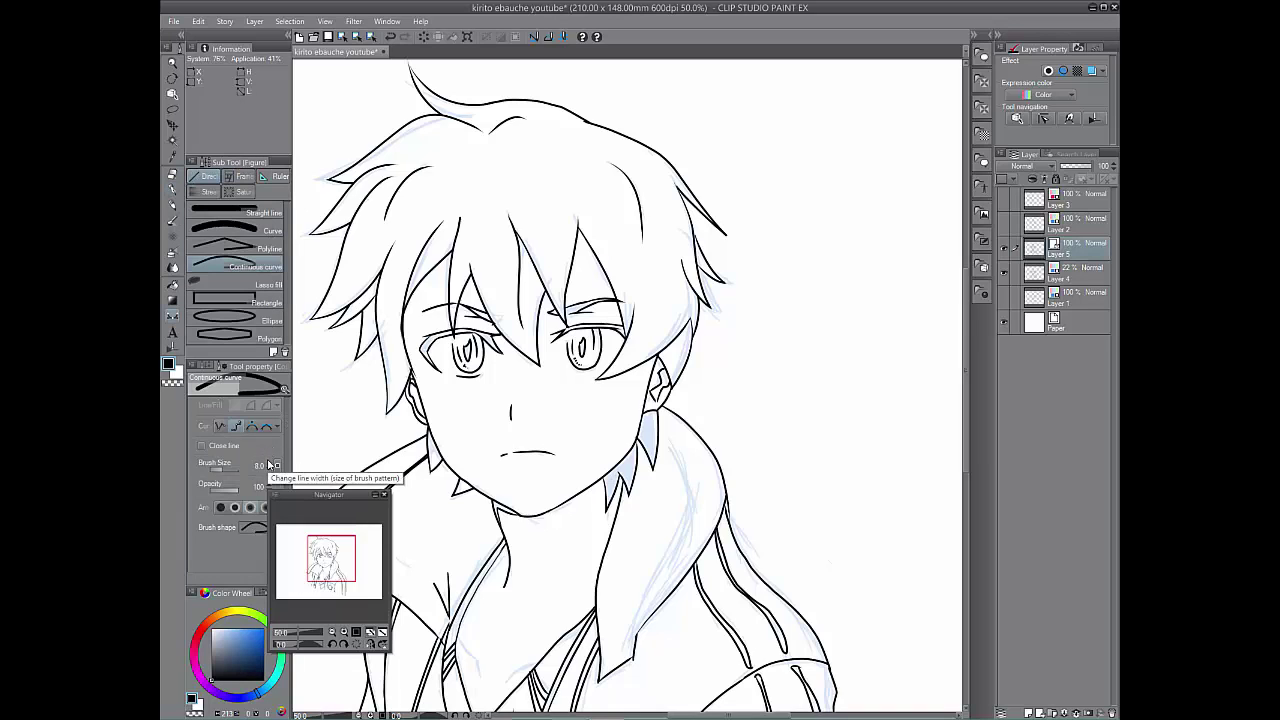
# Try the continuous curve on the blank canvas beside the head and undo it.
pyautogui.click(782, 415)
pyautogui.click(812, 337)
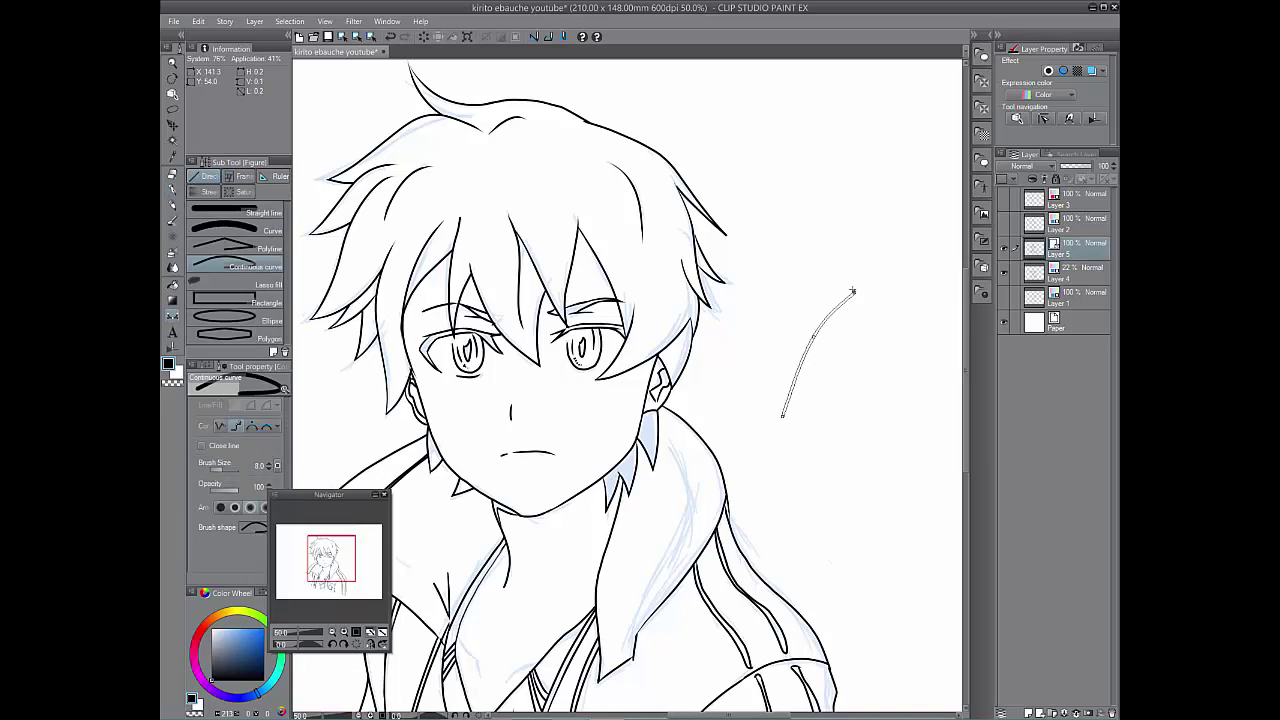
pyautogui.doubleClick(861, 290)
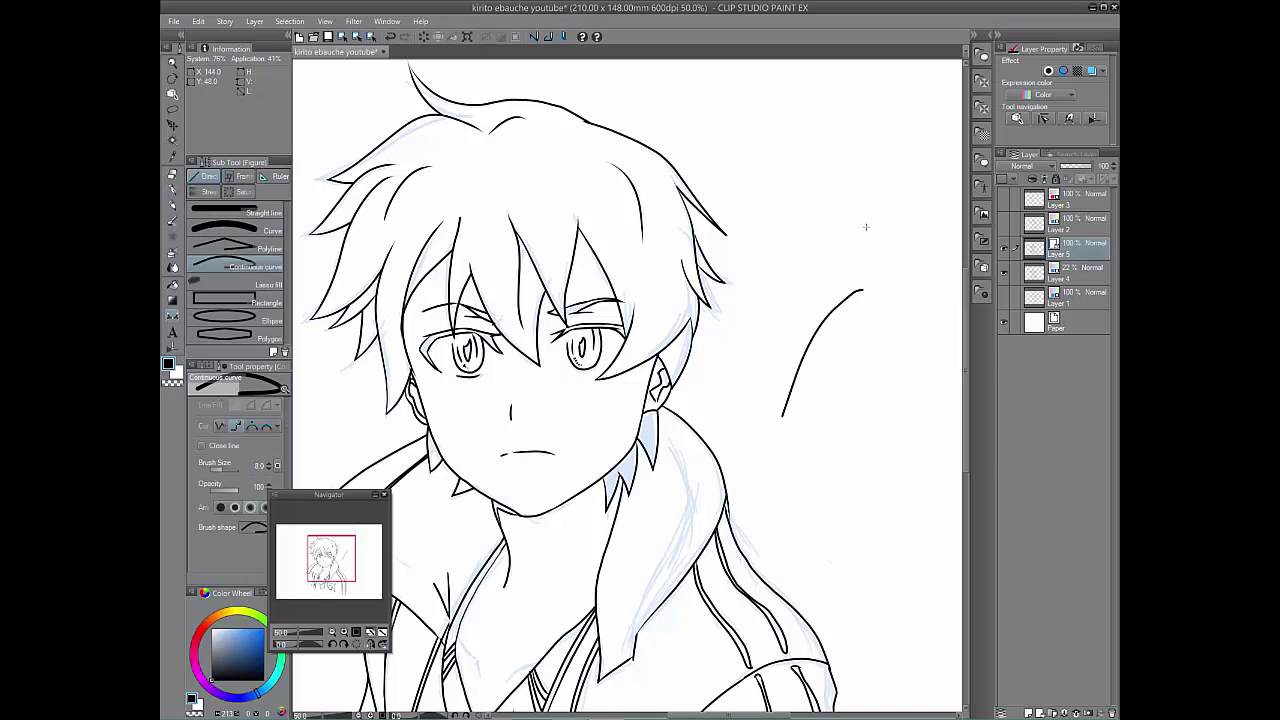
pyautogui.click(391, 38)
# Double the outer edge of the right-hand collar with a parallel continuous curve from the collar tip up to the back of the neck.
pyautogui.moveTo(361, 556); pyautogui.dragTo(346, 570)
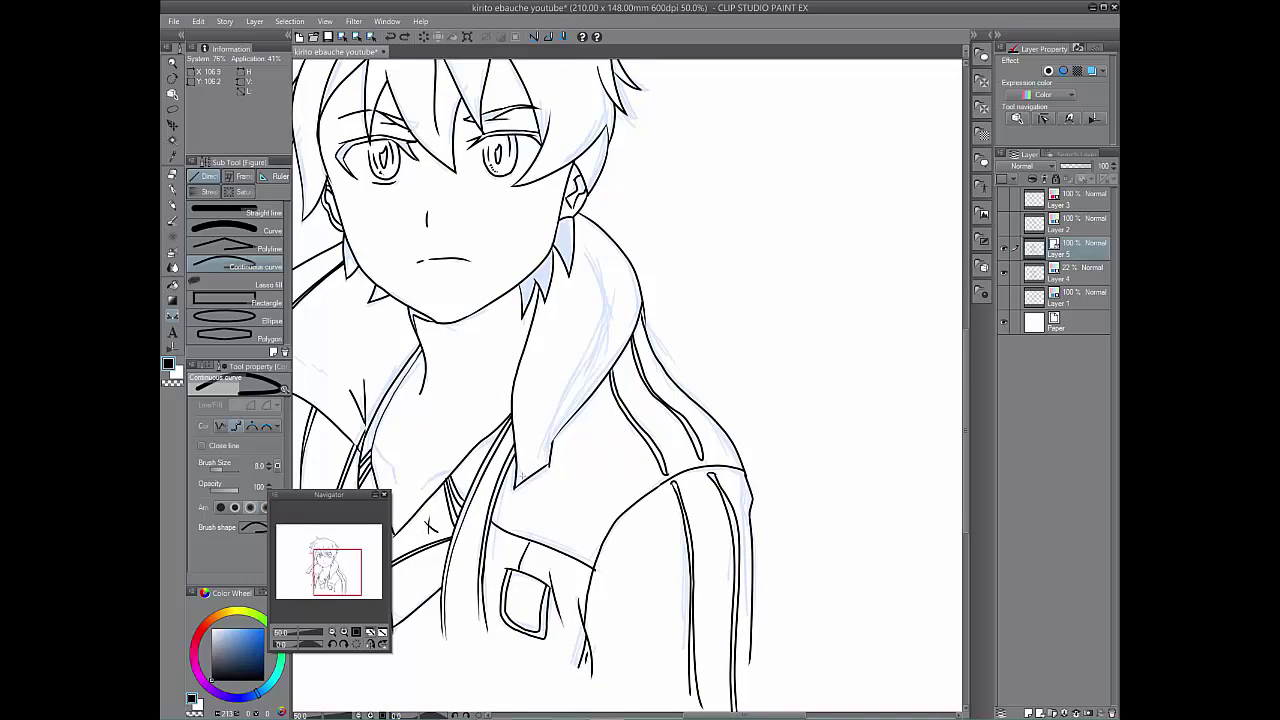
pyautogui.click(337, 646)
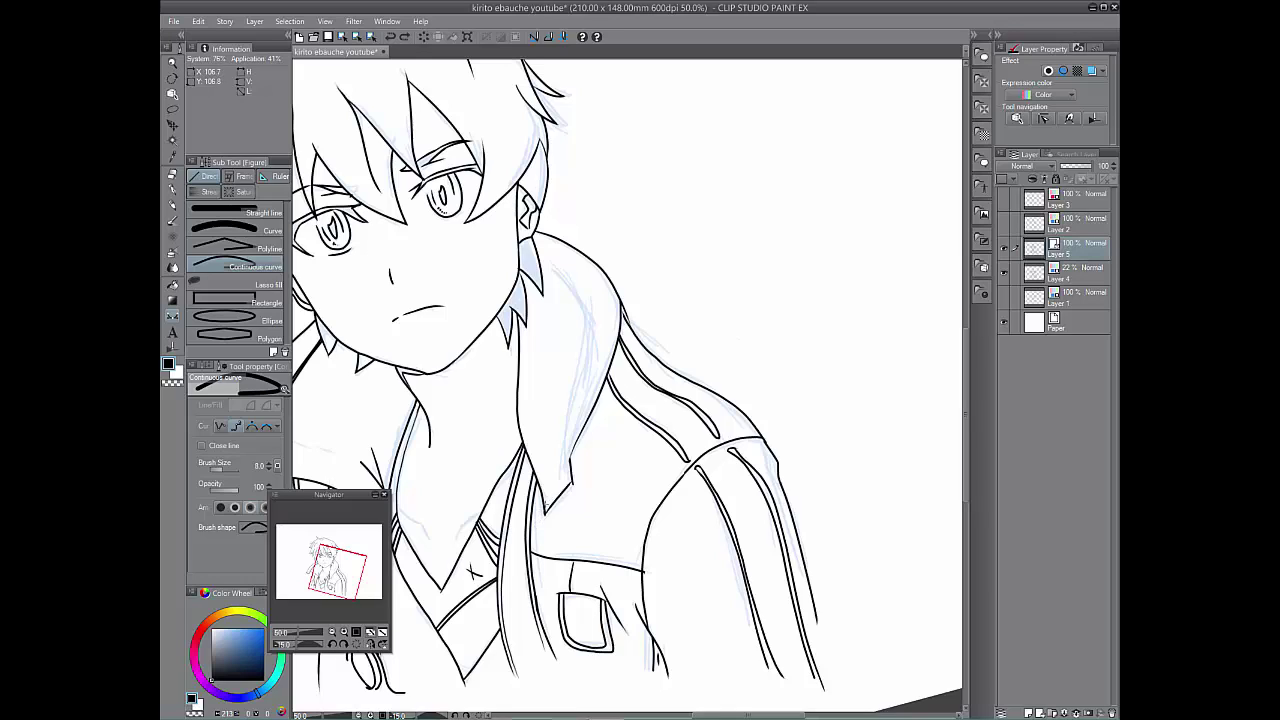
pyautogui.click(535, 517)
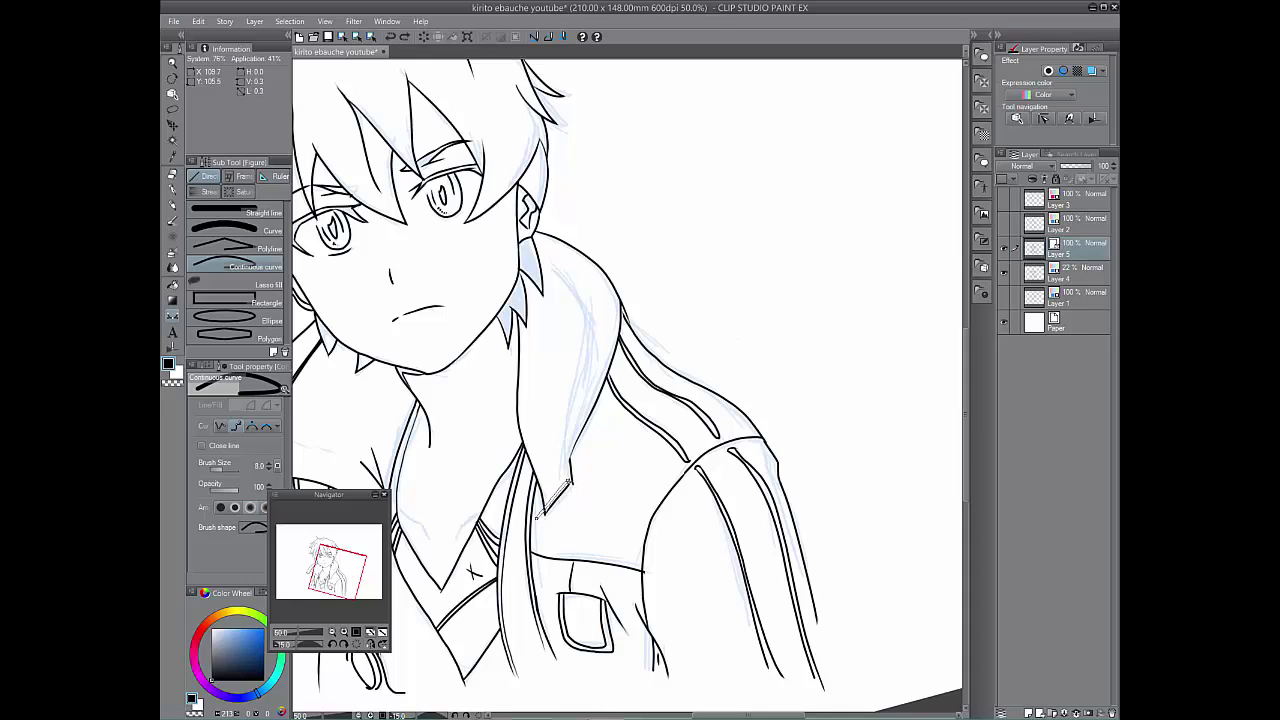
pyautogui.click(570, 482)
pyautogui.click(565, 460)
pyautogui.click(594, 391)
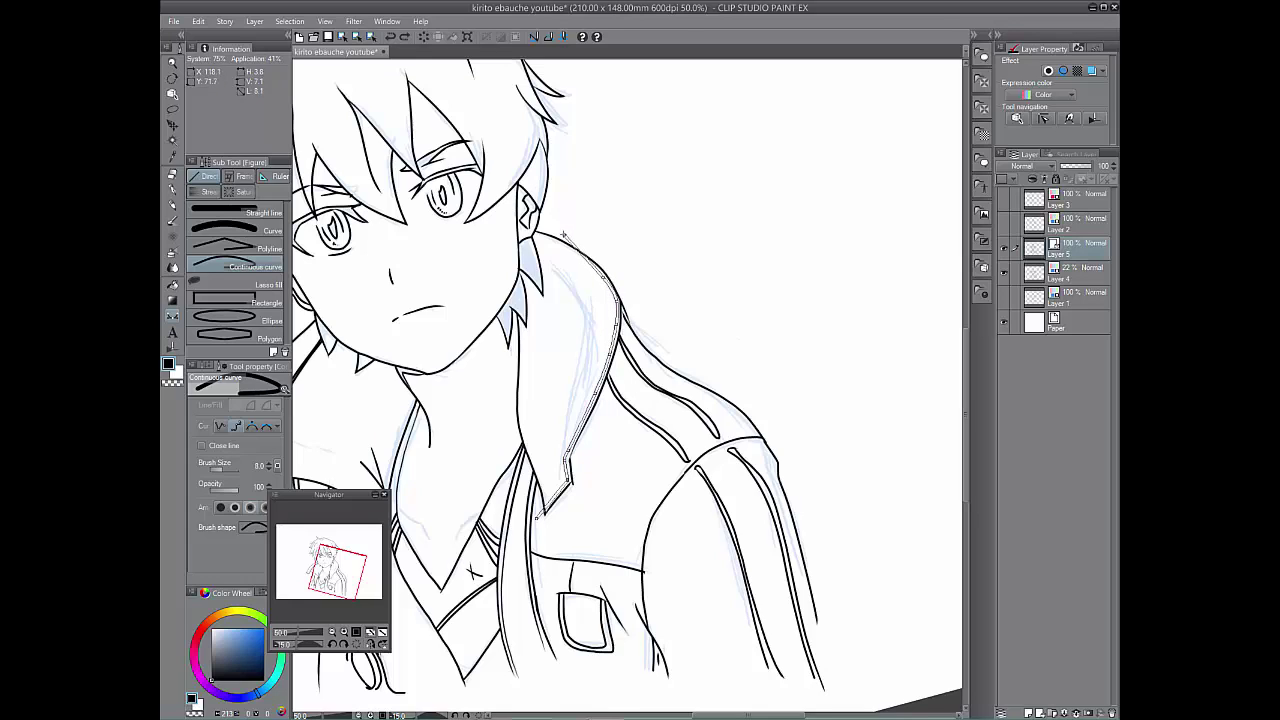
pyautogui.doubleClick(560, 233)
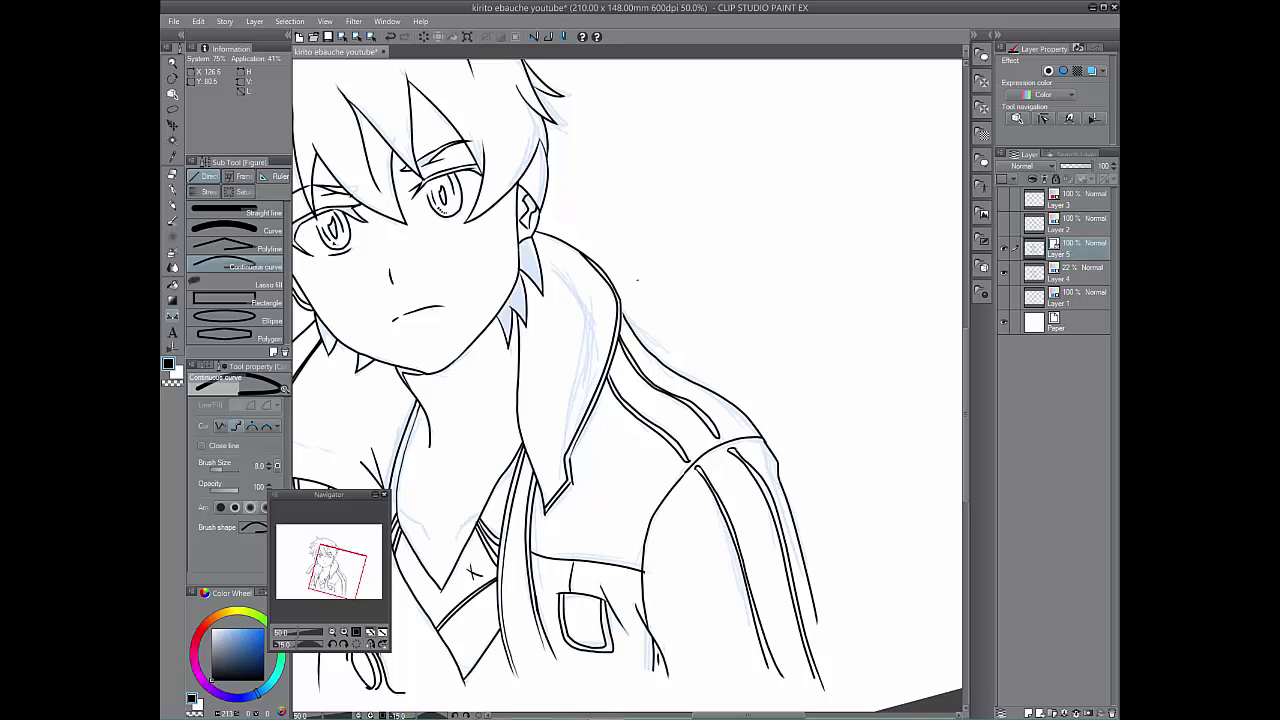
# Draw the two collarbone lines at the base of the neck inside the shirt opening with the G-pen.
pyautogui.click(173, 189)
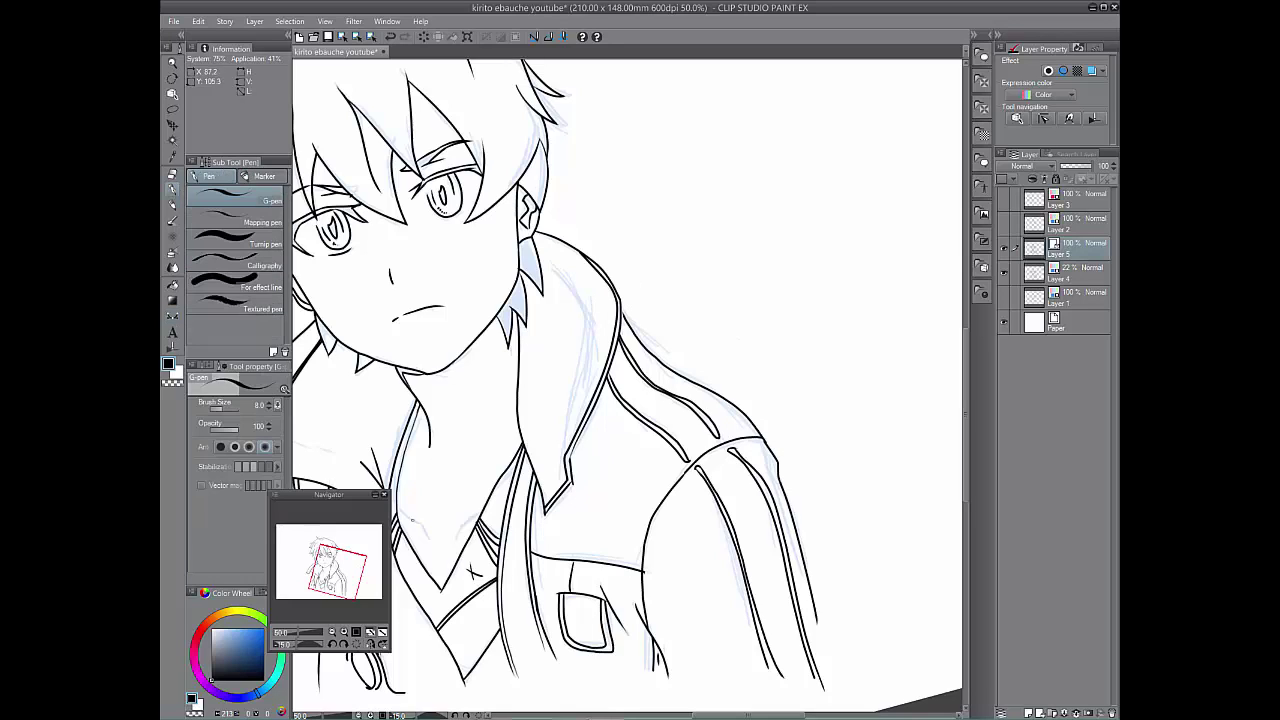
pyautogui.moveTo(398, 510)
pyautogui.mouseDown()
pyautogui.moveTo(431, 538)
pyautogui.moveTo(485, 523)
pyautogui.moveTo(456, 535)
pyautogui.moveTo(478, 513)
pyautogui.mouseUp()
pyautogui.moveTo(338, 554); pyautogui.dragTo(345, 578)
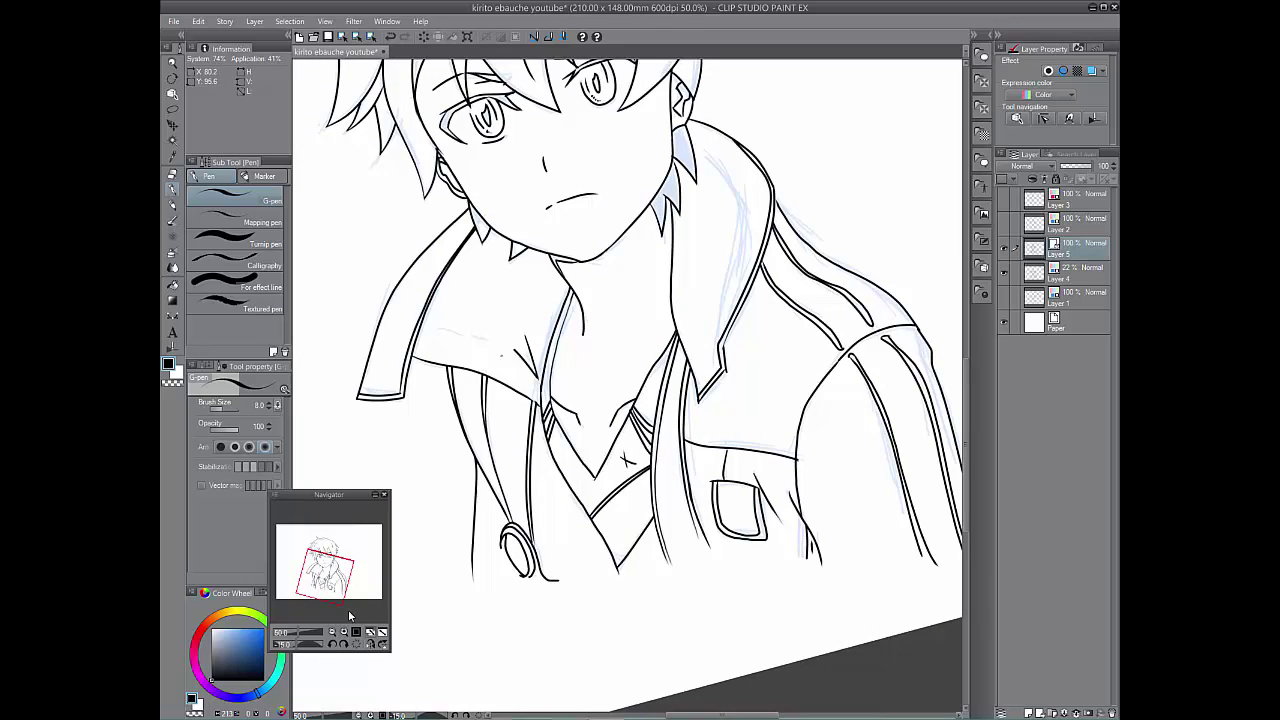
pyautogui.click(362, 645)
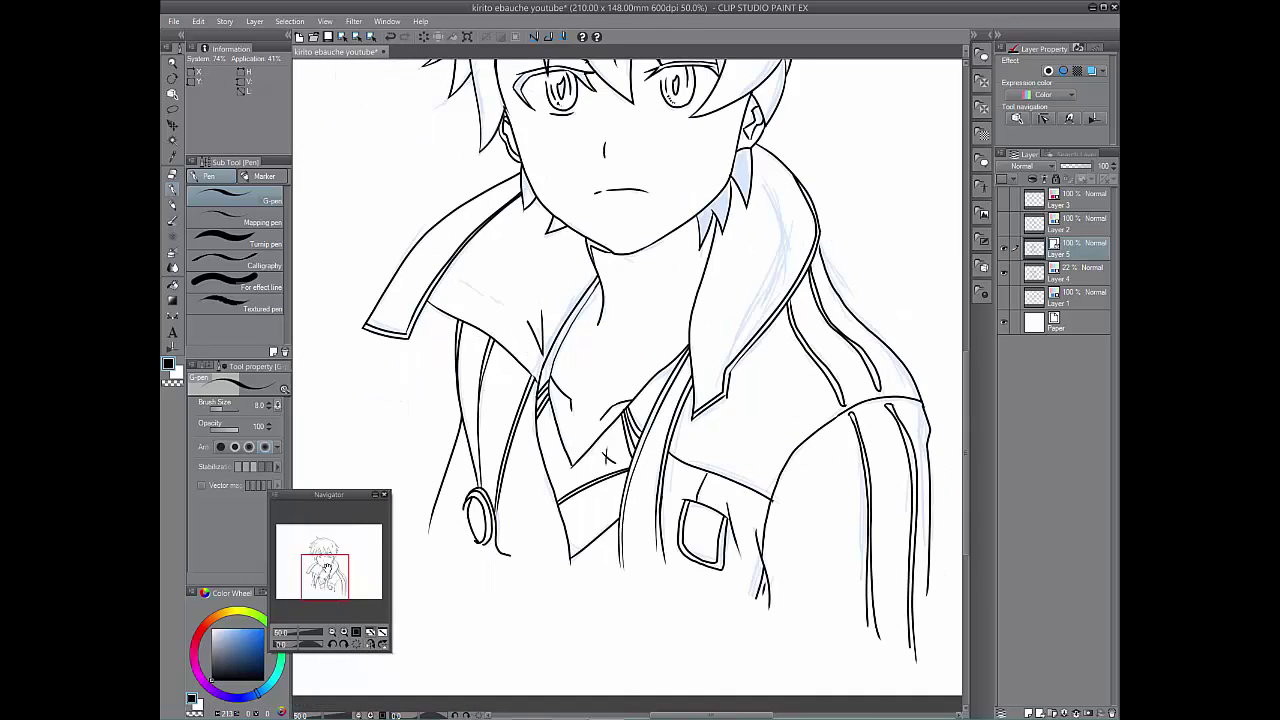
# Draw two close parallel continuous curves just inside the lower edge of the left-hand collar, ending at the neckline.
pyautogui.moveTo(327, 568)
pyautogui.mouseDown()
pyautogui.moveTo(331, 553)
pyautogui.moveTo(349, 565)
pyautogui.mouseUp()
pyautogui.click(343, 644)
pyautogui.click(343, 644)
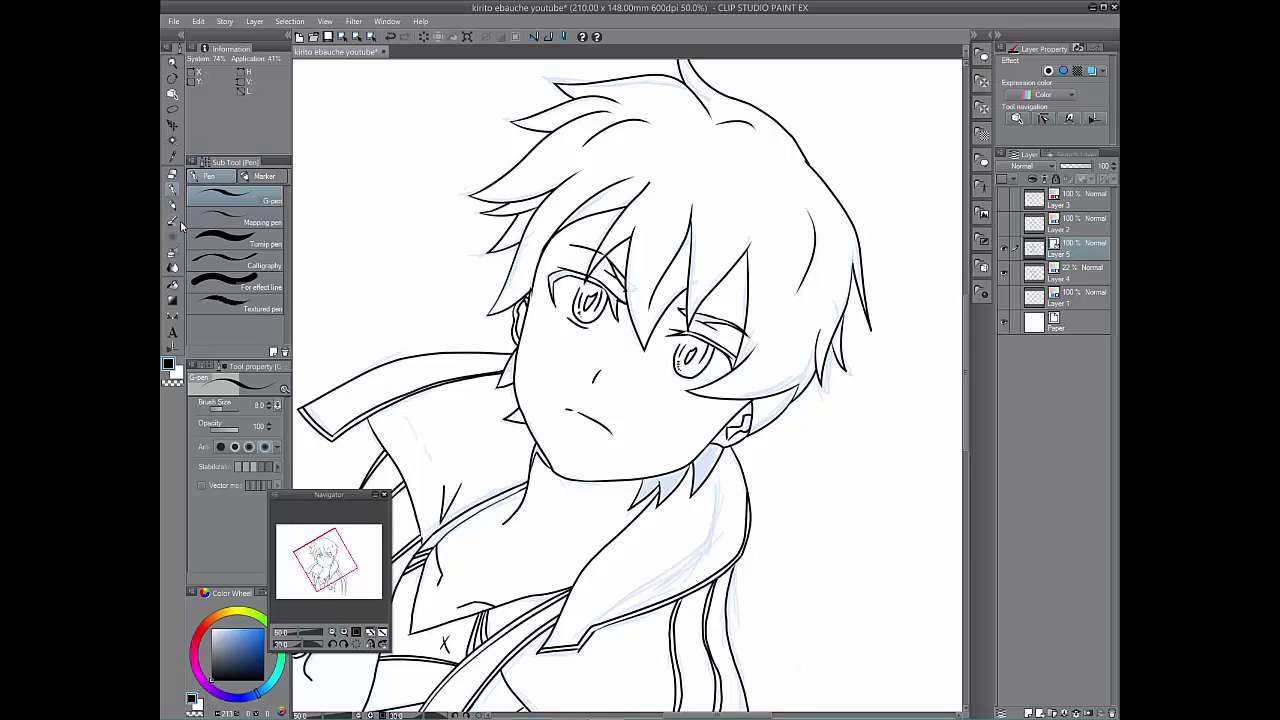
pyautogui.click(174, 316)
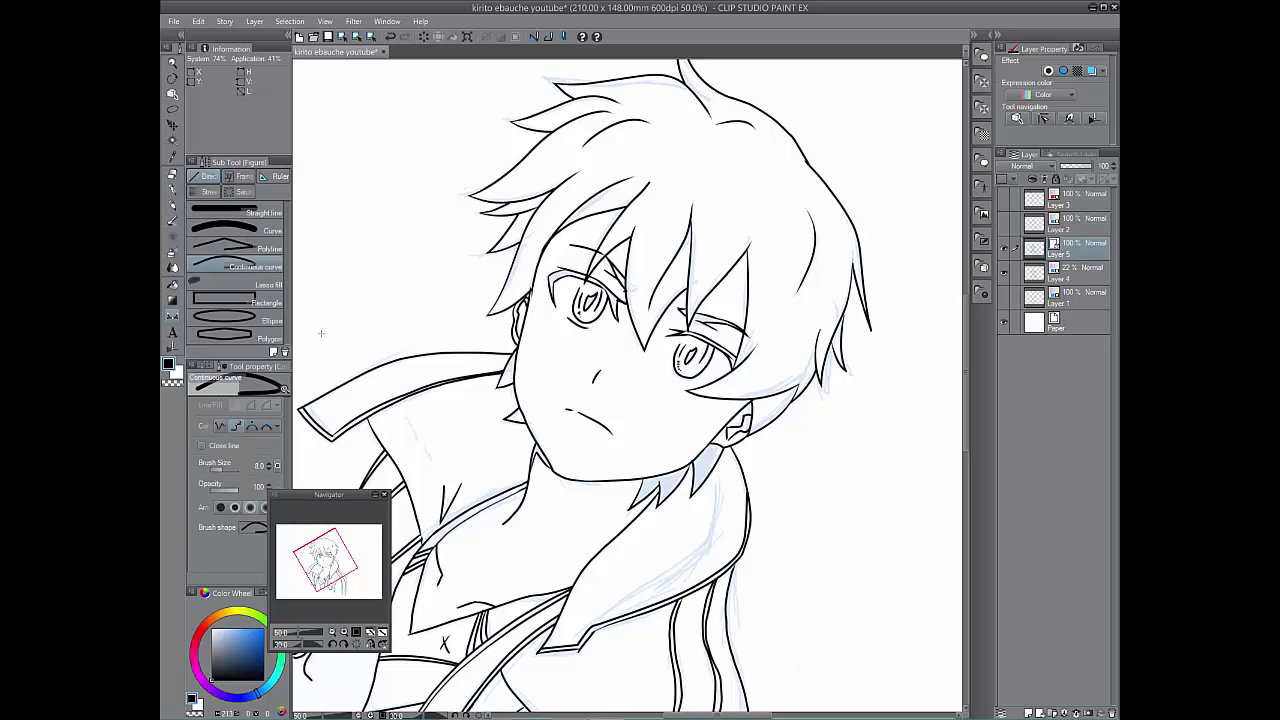
pyautogui.click(397, 403)
pyautogui.click(422, 455)
pyautogui.click(437, 508)
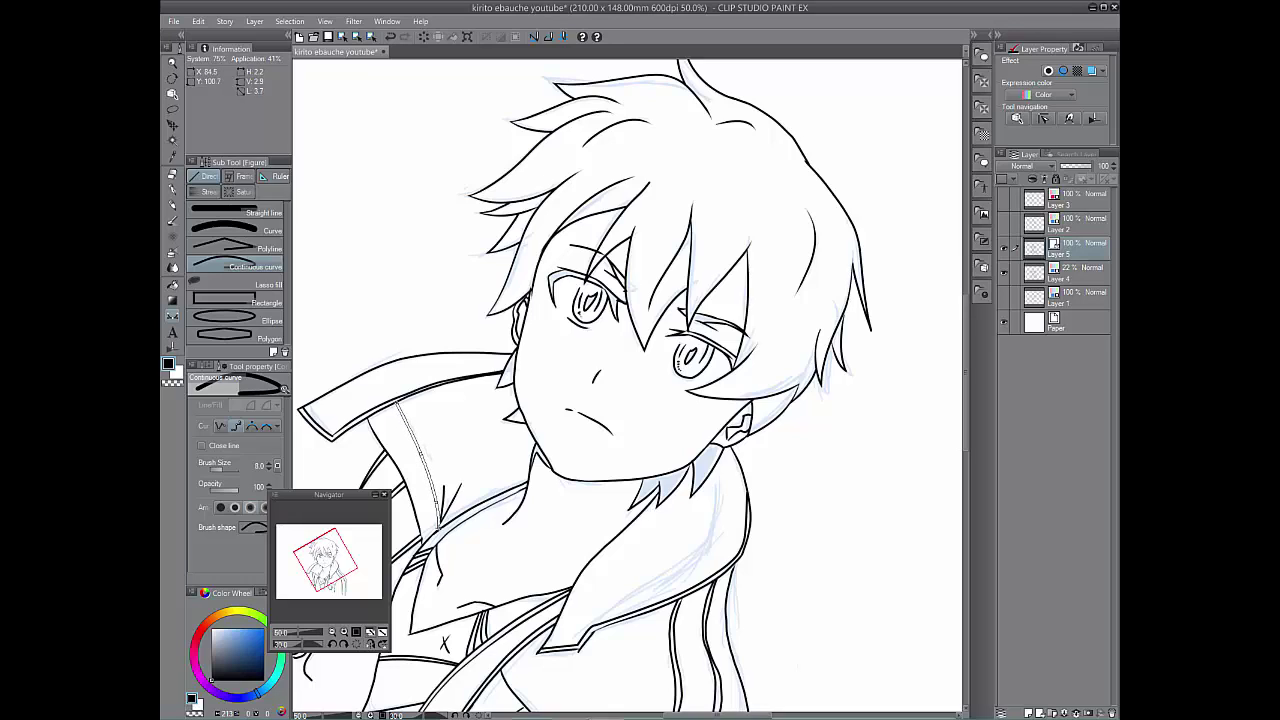
pyautogui.doubleClick(437, 510)
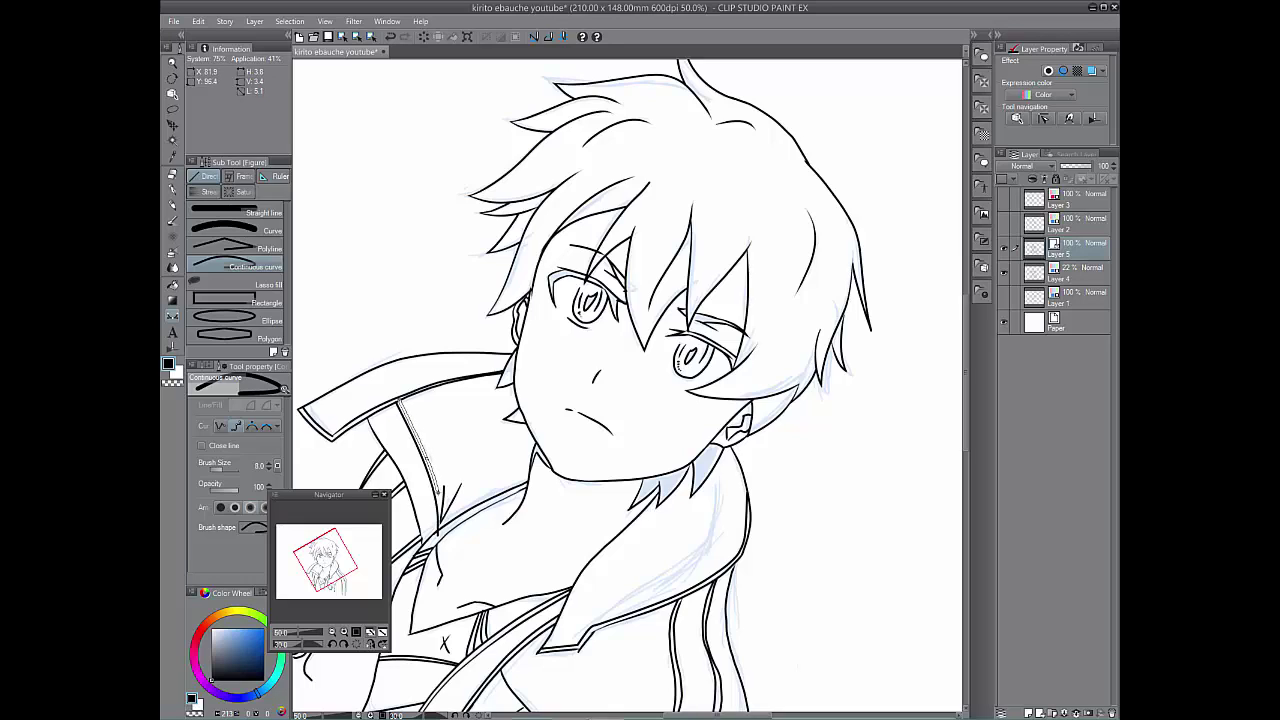
pyautogui.doubleClick(440, 530)
pyautogui.click(344, 643)
pyautogui.click(333, 632)
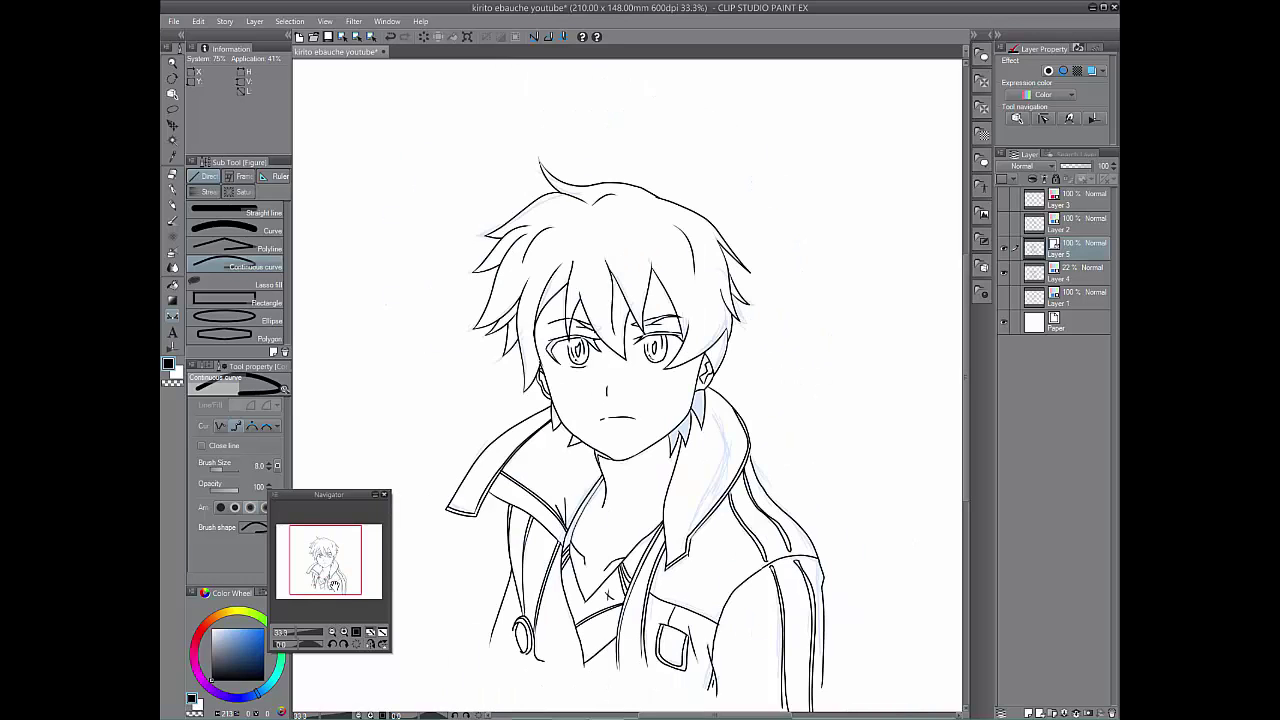
# Draw a continuous curve down the inside of the right-hand collar, following the sketched fold.
pyautogui.moveTo(335, 576)
pyautogui.mouseDown()
pyautogui.moveTo(347, 580)
pyautogui.moveTo(326, 577)
pyautogui.mouseUp()
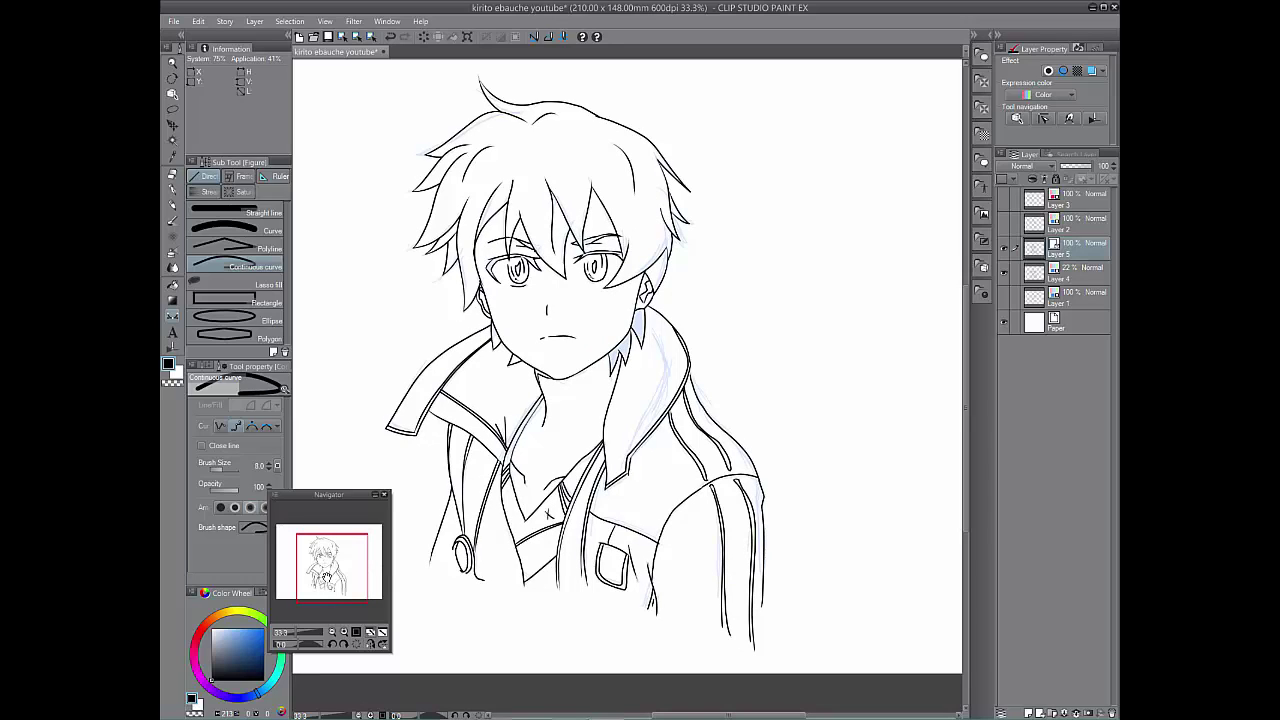
pyautogui.click(653, 333)
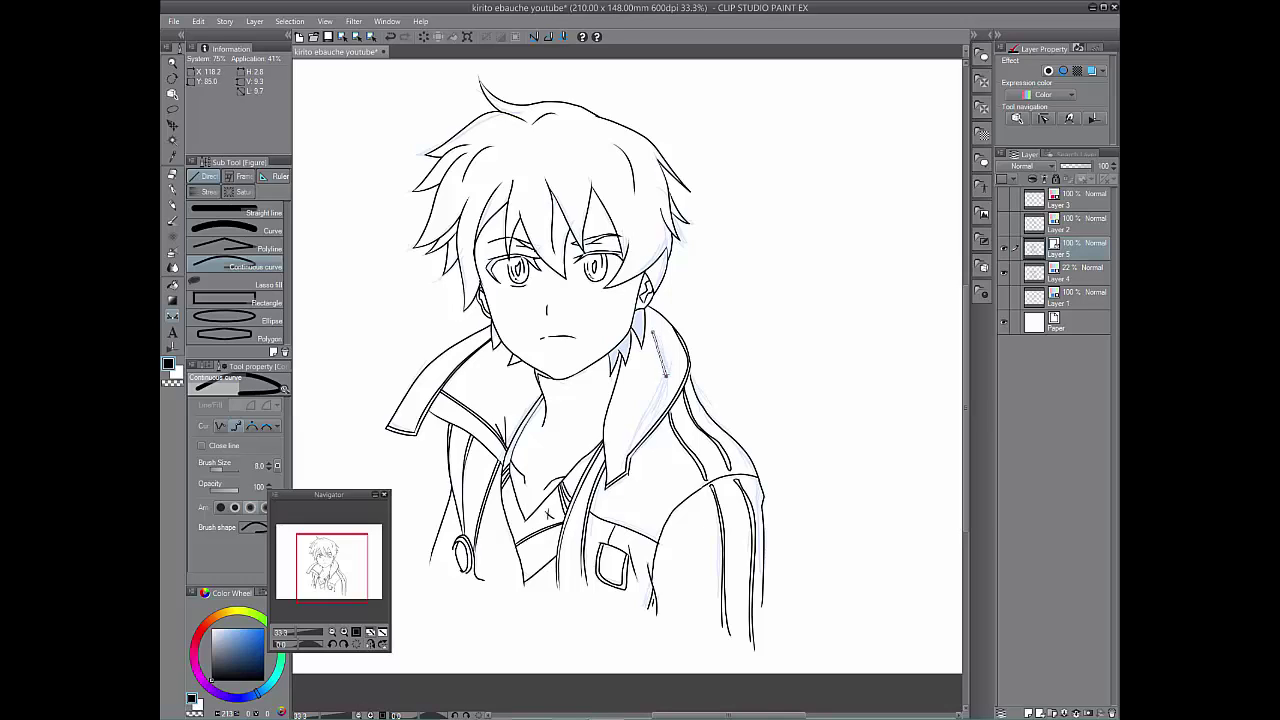
pyautogui.click(664, 378)
pyautogui.click(643, 424)
pyautogui.click(643, 424)
# Double the inner fold line of the right-hand collar with a second continuous curve close beside it.
pyautogui.click(654, 334)
pyautogui.click(668, 376)
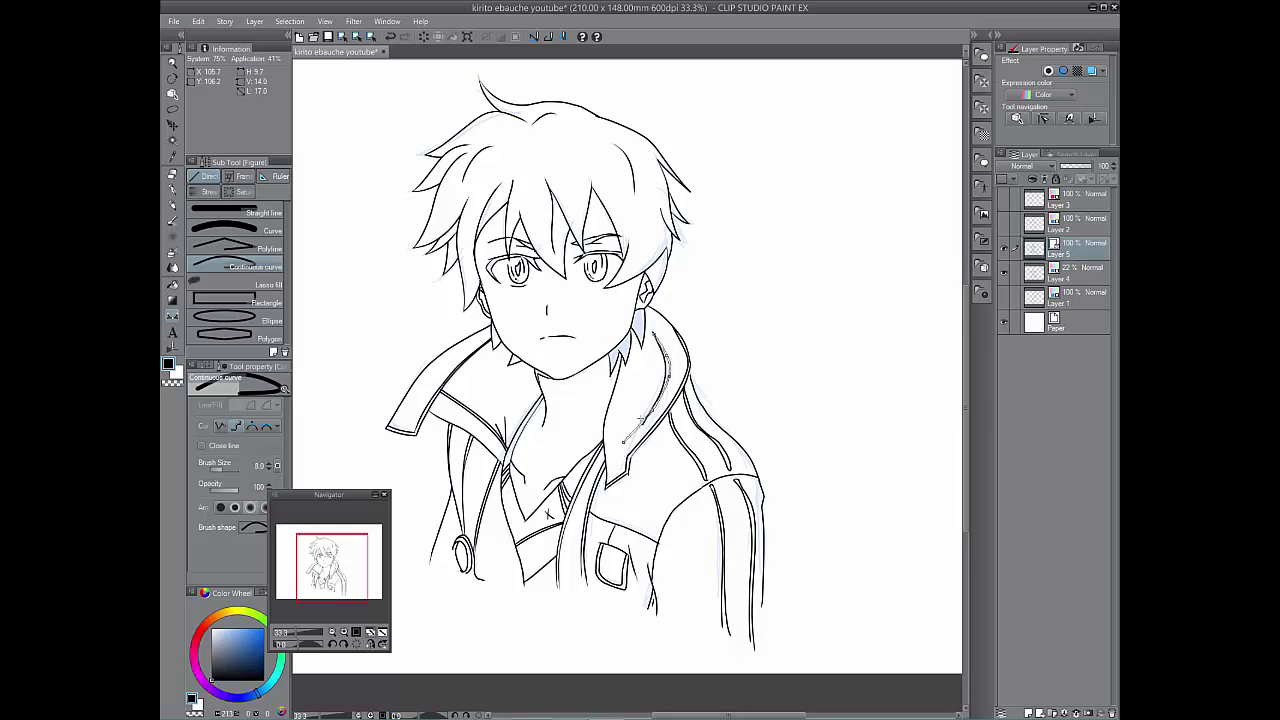
pyautogui.click(653, 409)
pyautogui.press('BackSpace')
pyautogui.click(655, 408)
pyautogui.click(635, 430)
pyautogui.press('Return')
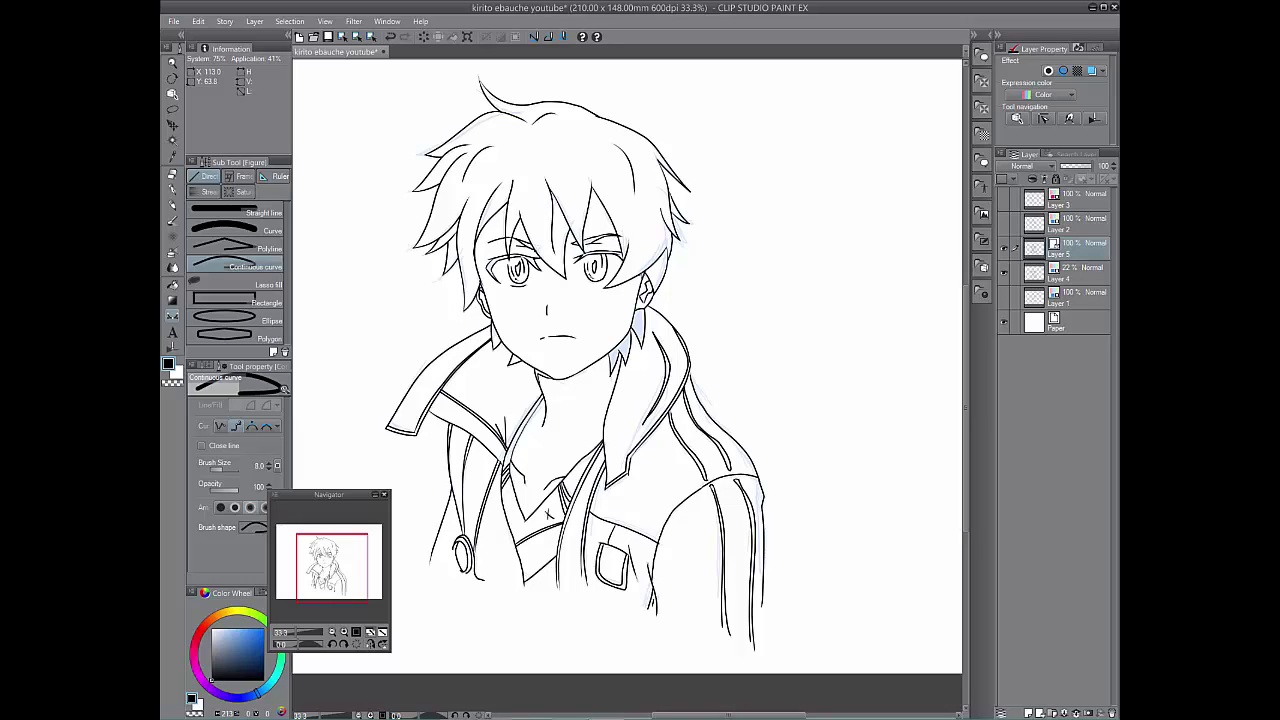
# Hide the faded sketch layer and check the whole line art.
pyautogui.click(1004, 271)
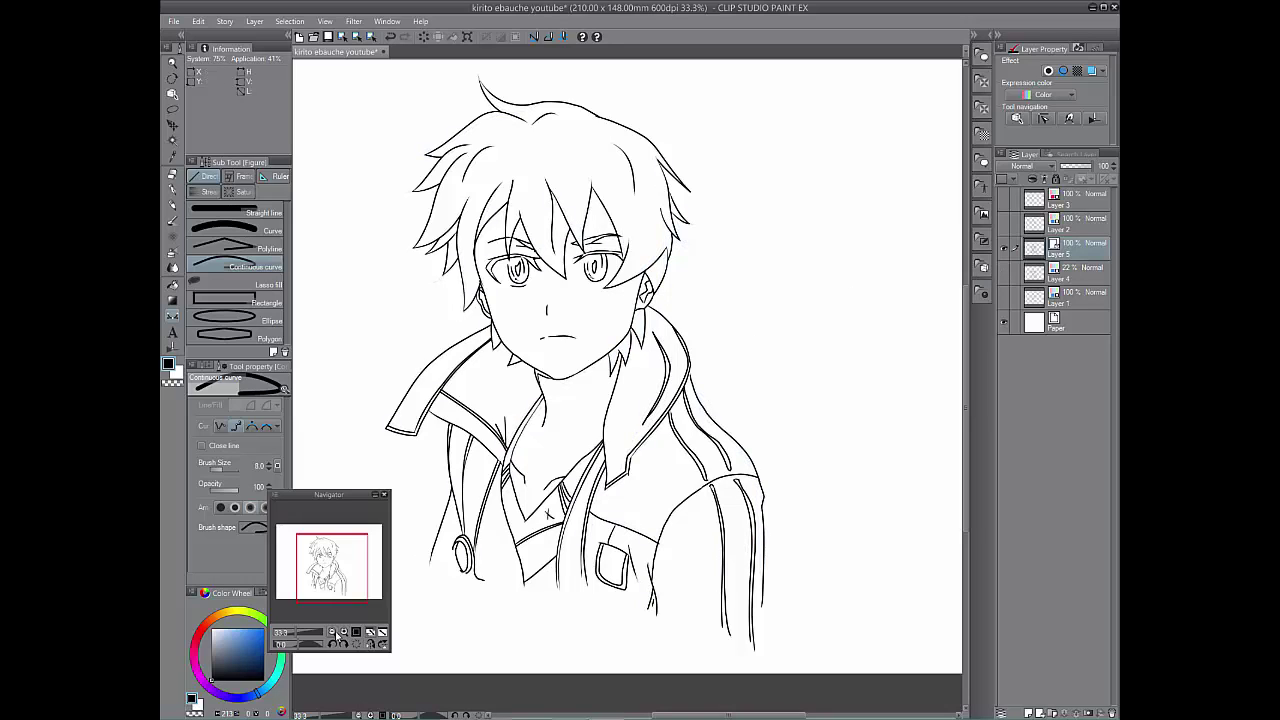
pyautogui.click(332, 632)
pyautogui.click(344, 632)
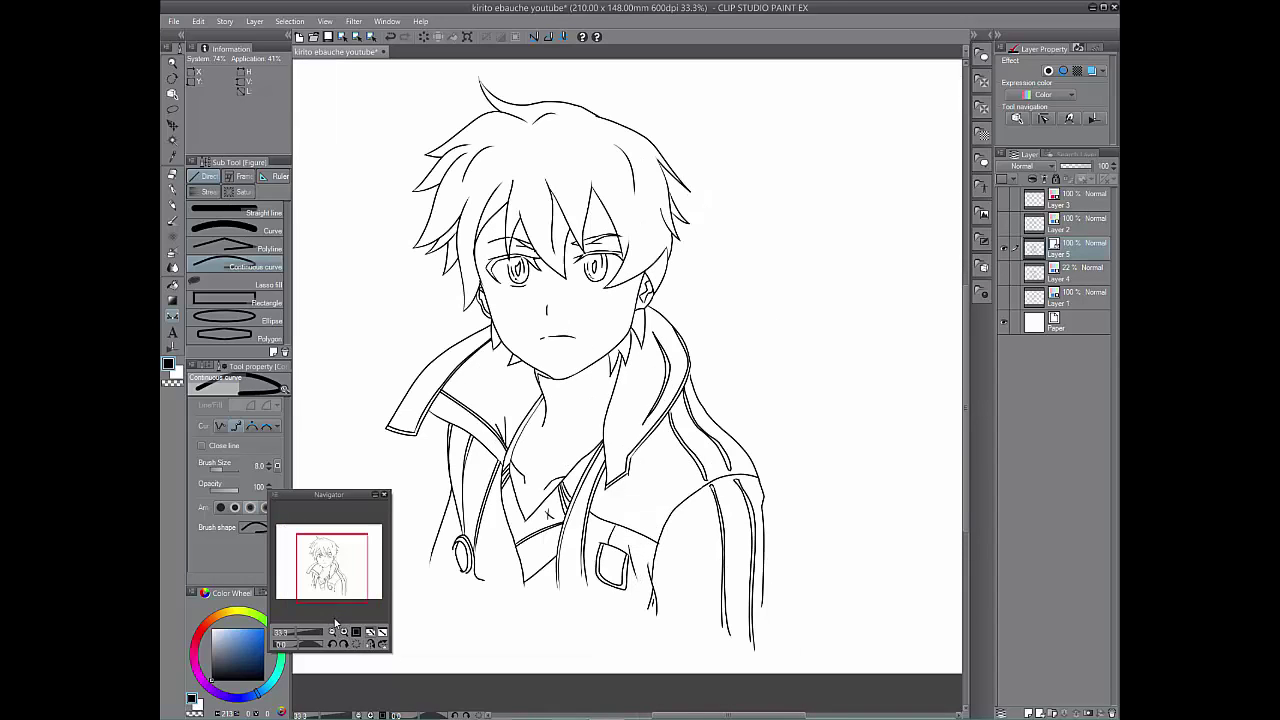
pyautogui.click(333, 632)
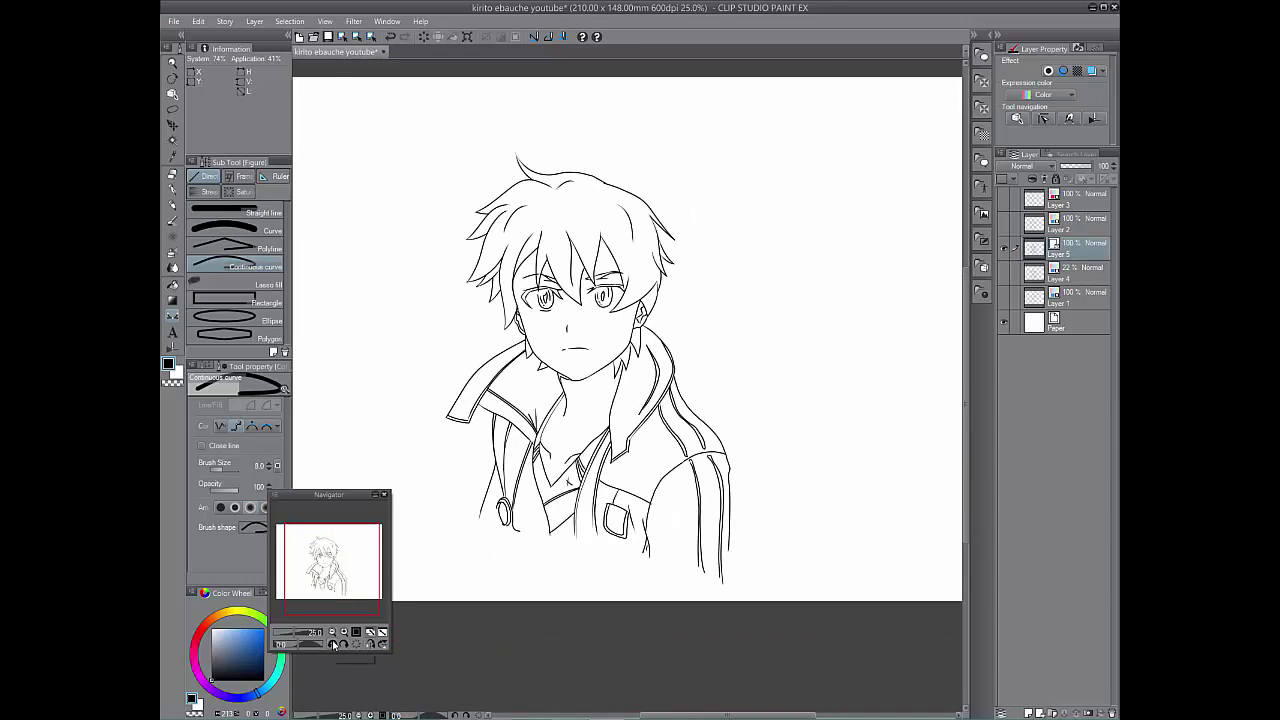